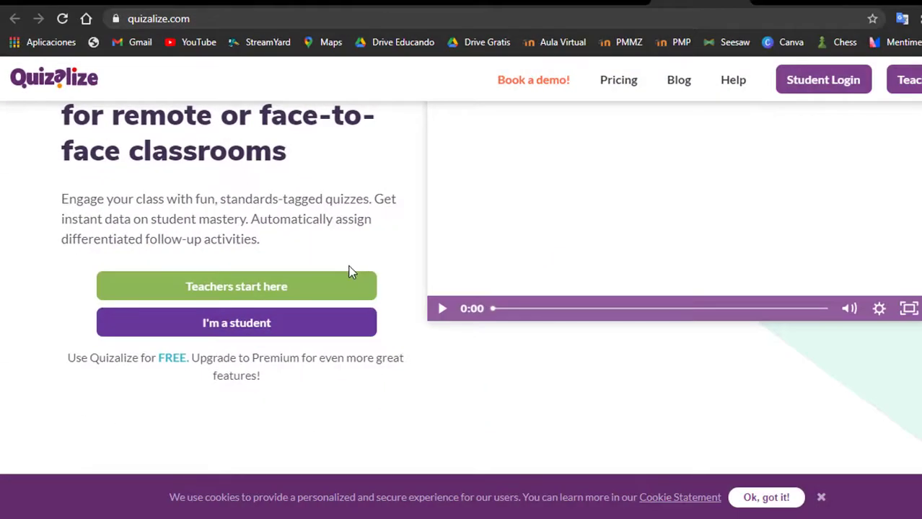
Step: Examine the Quizalize homepage, from the introductory headline to the section on game-changing results
scroll(353, 268, up, 1)
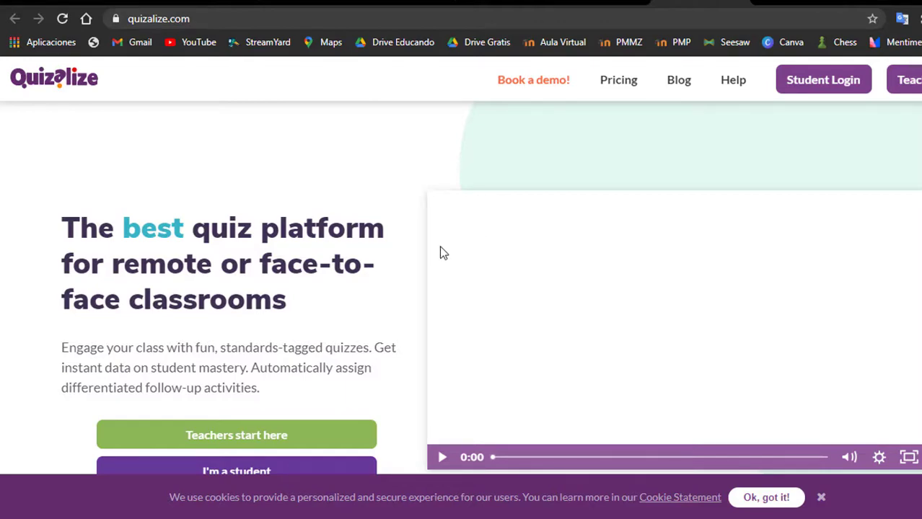
scroll(436, 254, down, 3)
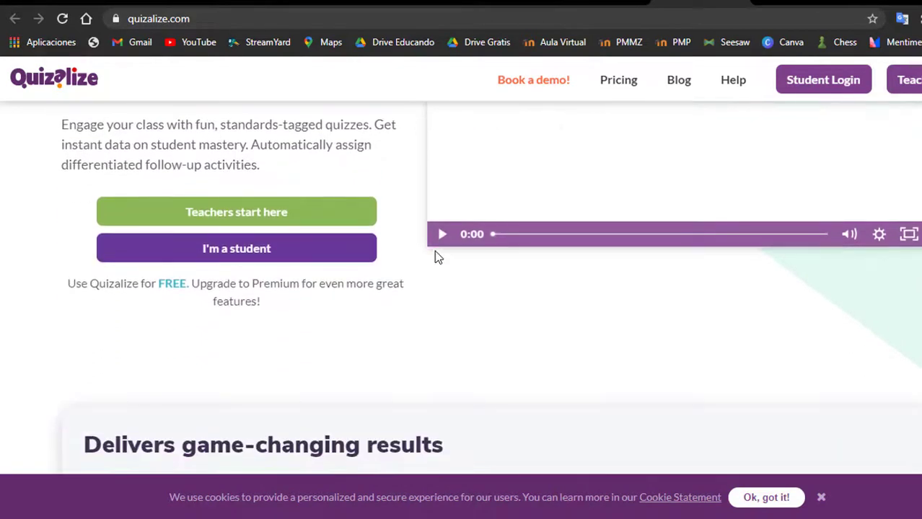
scroll(435, 254, down, 3)
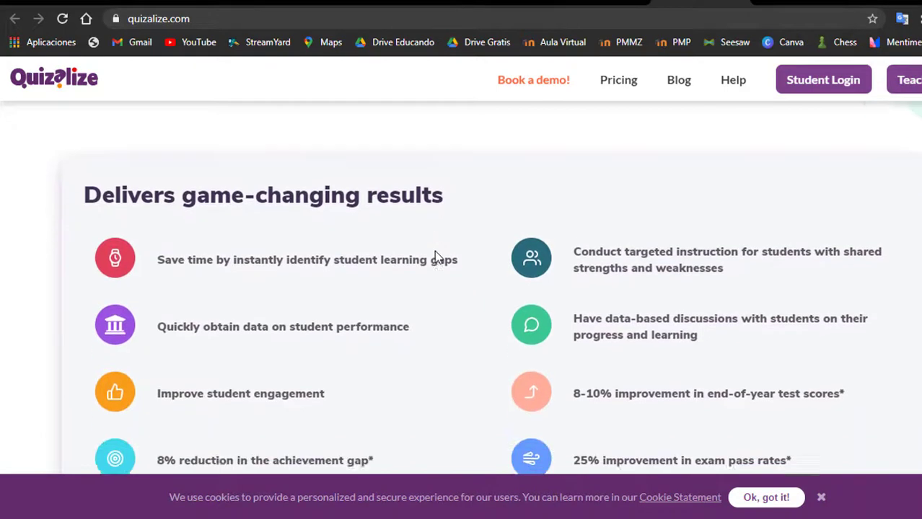
scroll(435, 254, down, 1)
scroll(435, 243, down, 1)
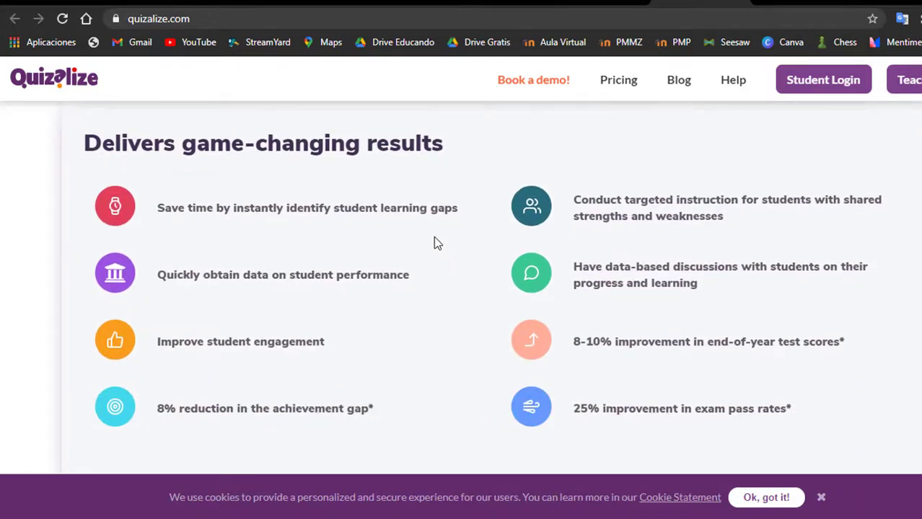
scroll(433, 236, up, 5)
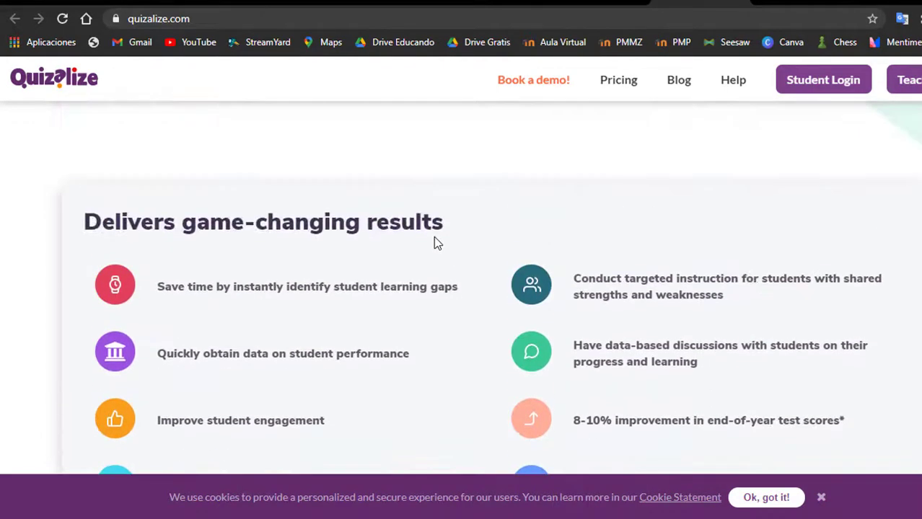
scroll(435, 236, up, 2)
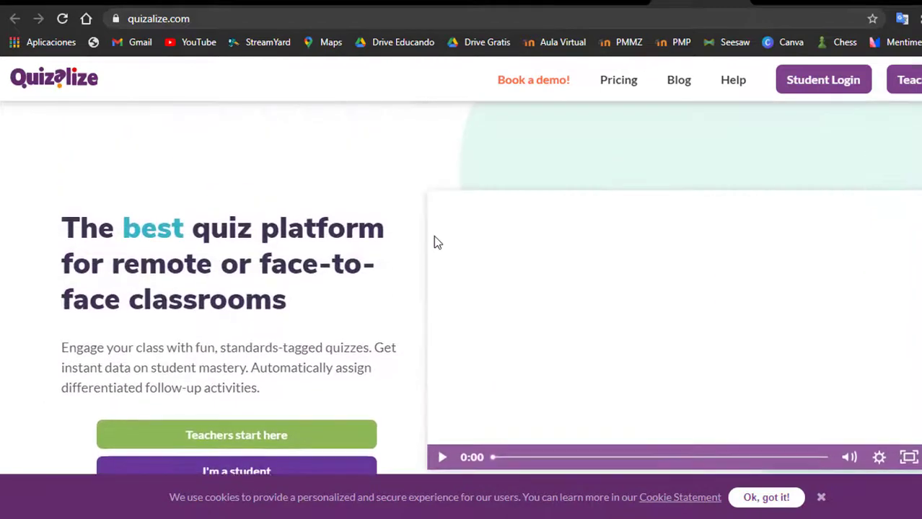
Step: Switch the Quizalize website's language to Español América Latina in the page footer
scroll(433, 235, down, 4)
scroll(433, 235, down, 7)
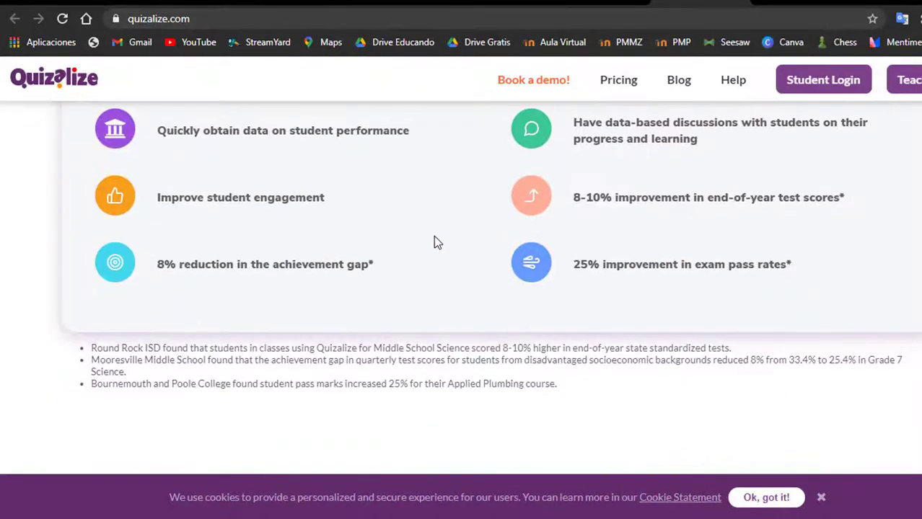
scroll(435, 237, down, 9)
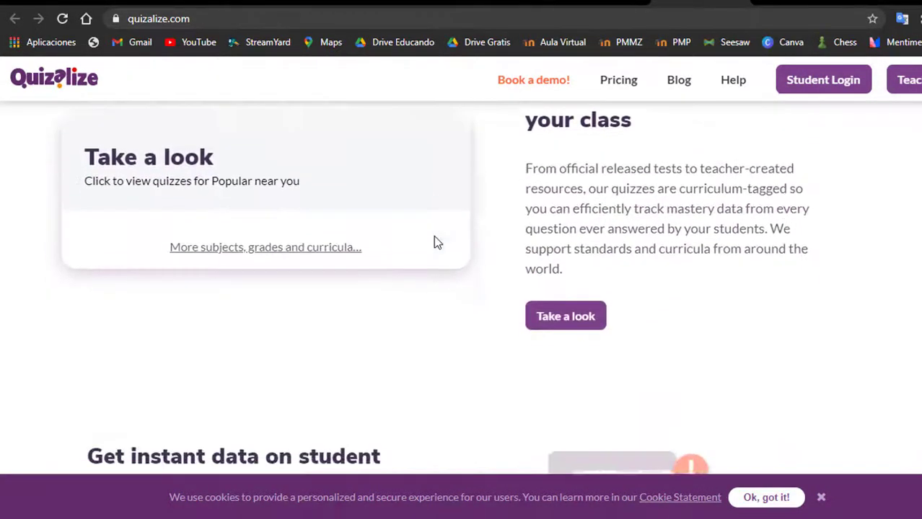
scroll(435, 240, down, 10)
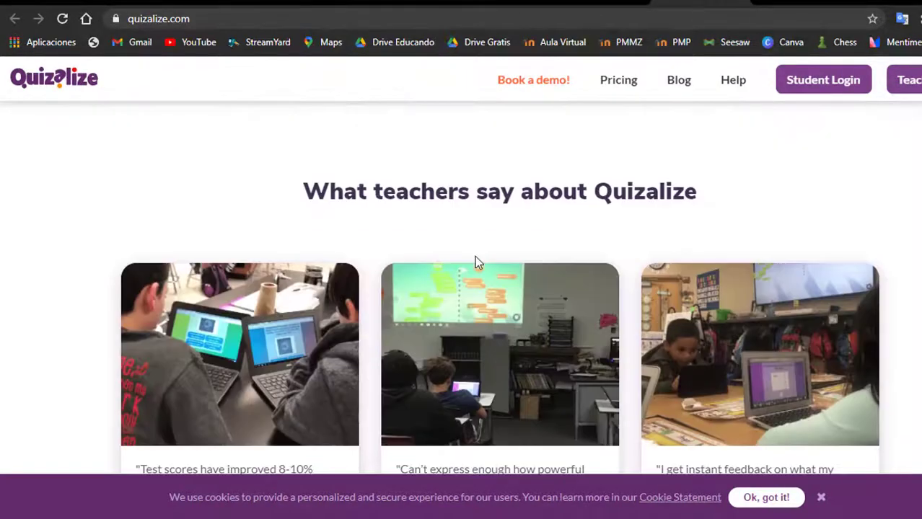
scroll(486, 247, down, 8)
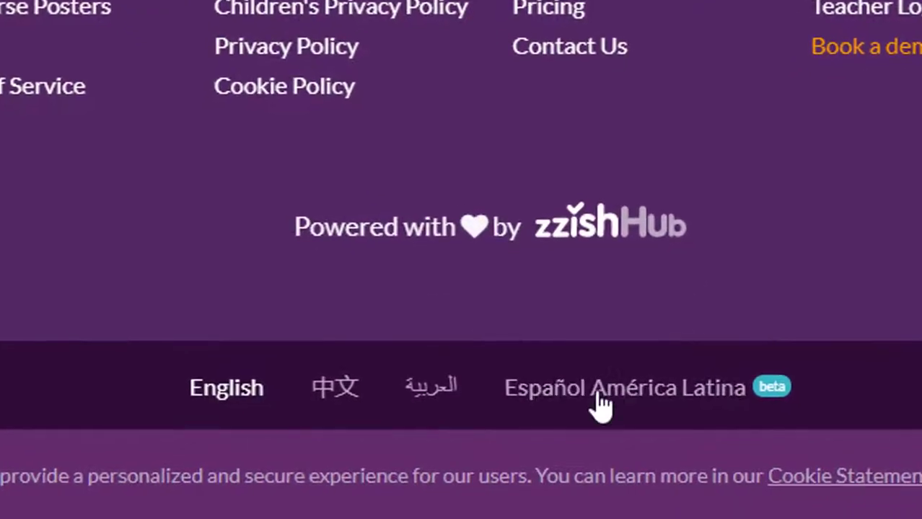
click(608, 390)
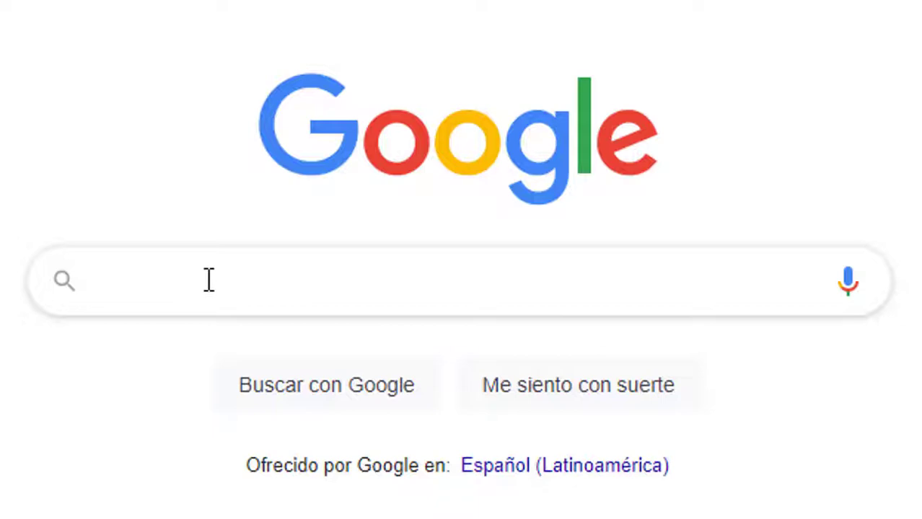
Step: Search Google for quizalize and open the main quizalize.com result
click(209, 280)
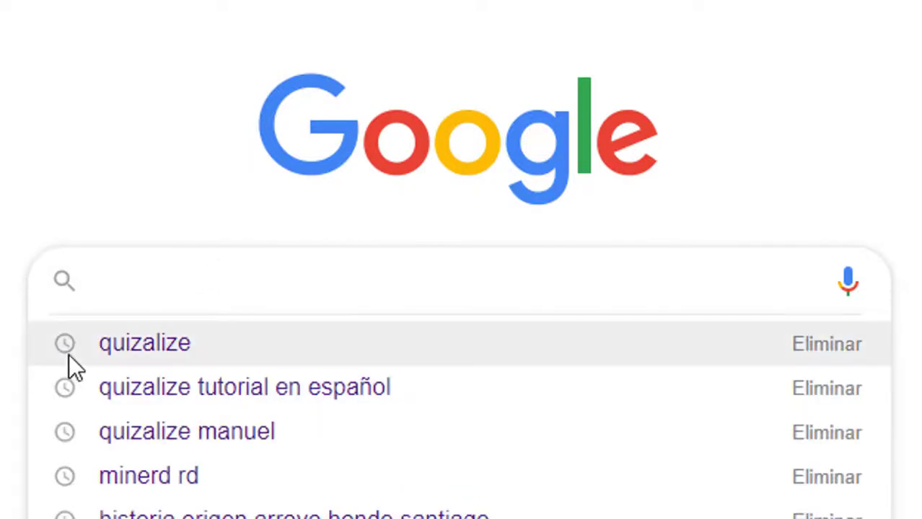
click(152, 343)
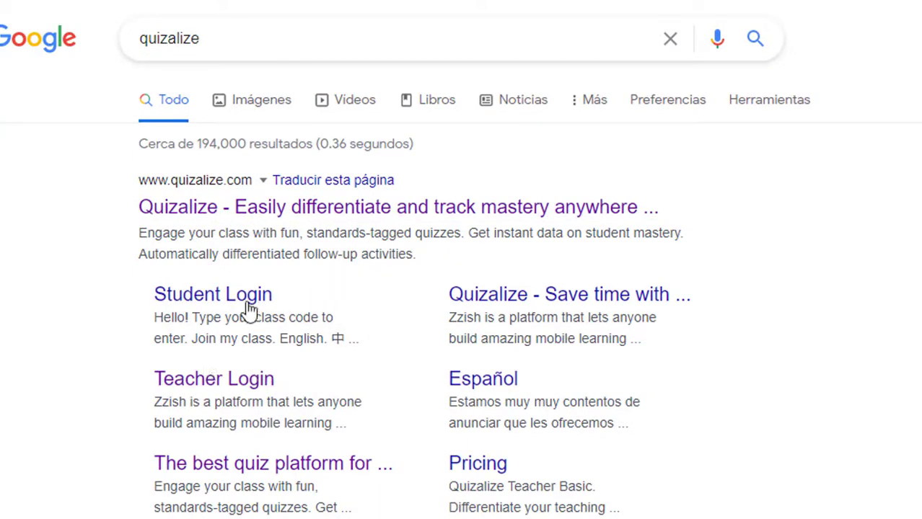
click(271, 215)
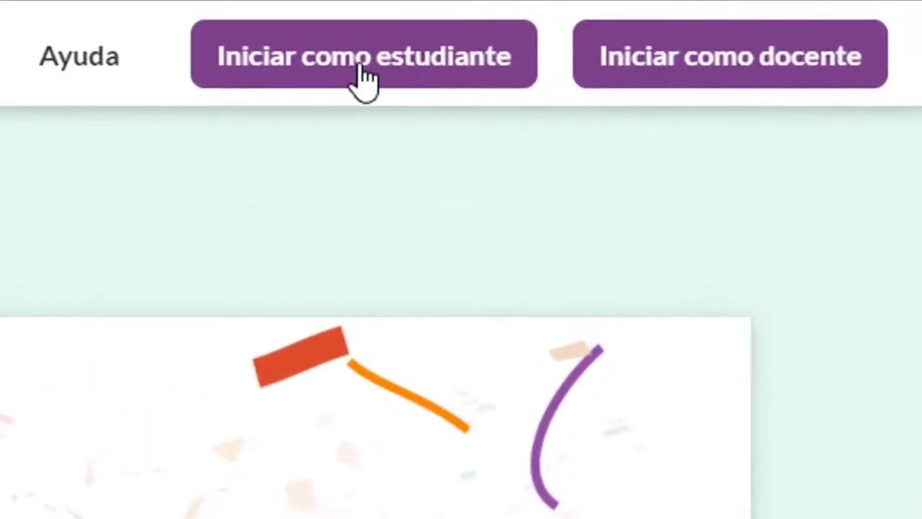
Step: Go to the teacher access page, compare the sign-up and log-in forms, and leave the sign-up form showing
click(763, 72)
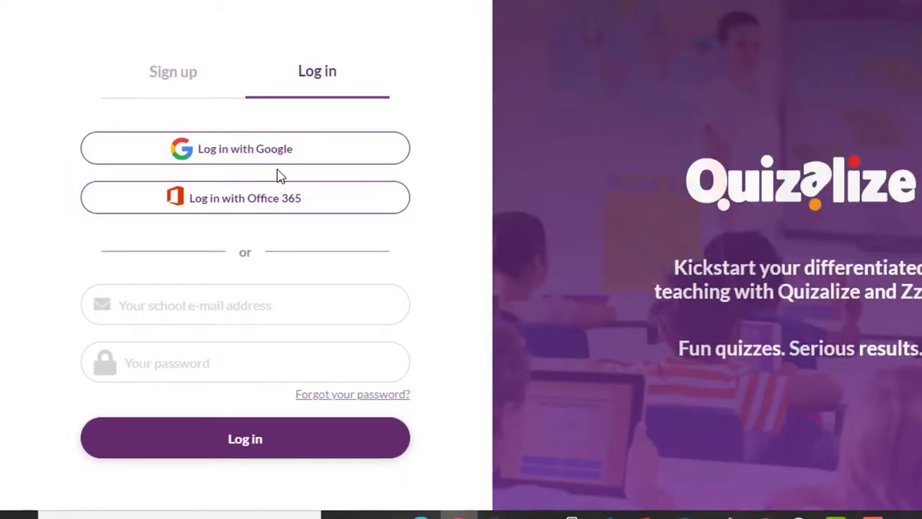
click(162, 82)
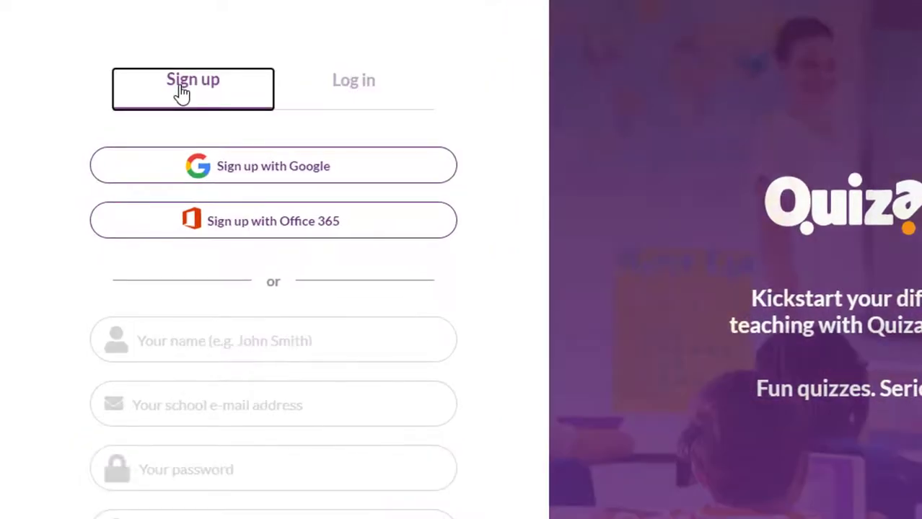
click(327, 83)
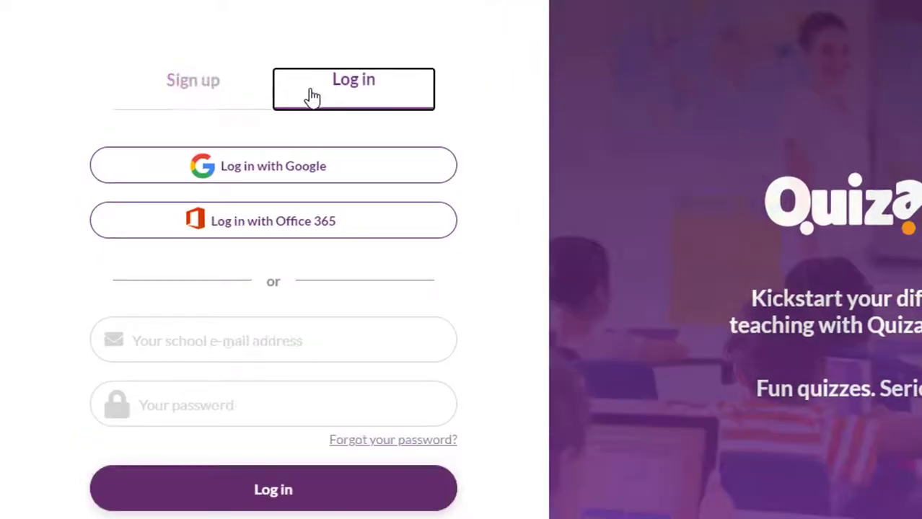
click(215, 98)
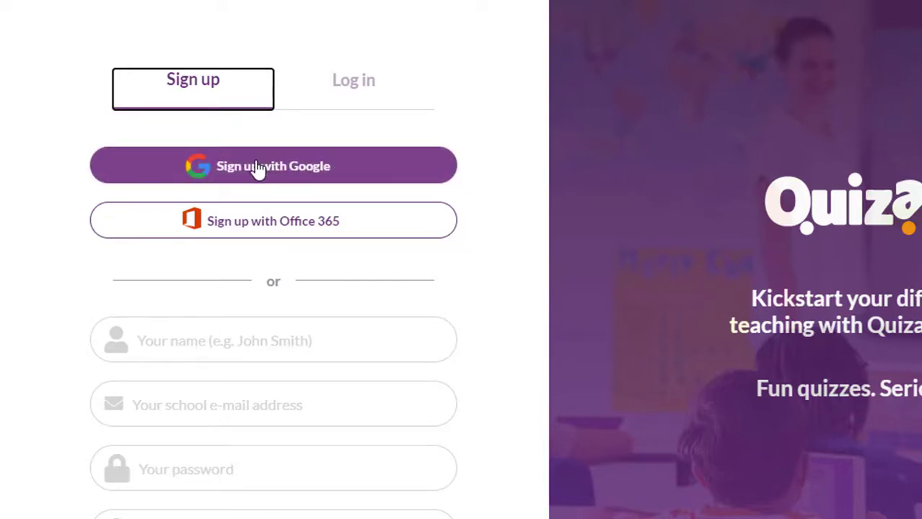
Step: Sign up with the first listed Google account and choose teacher as the occupation
key(Tab)
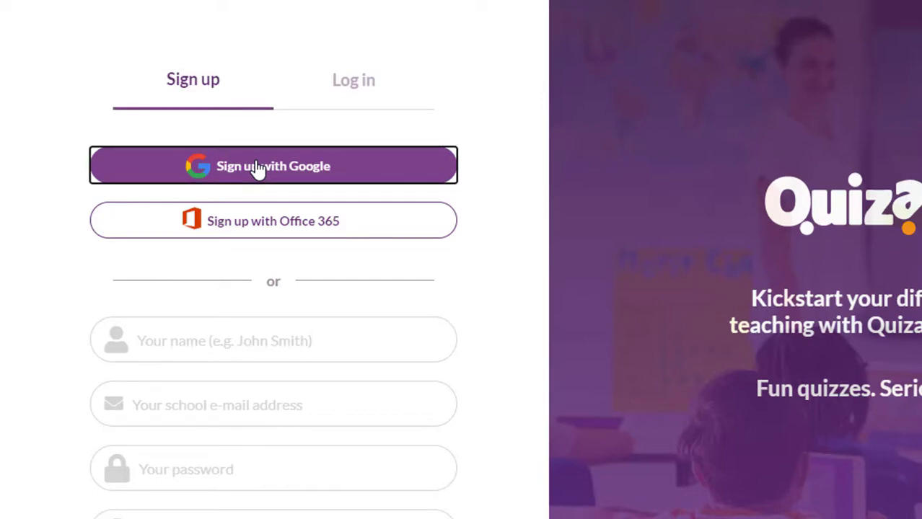
click(258, 166)
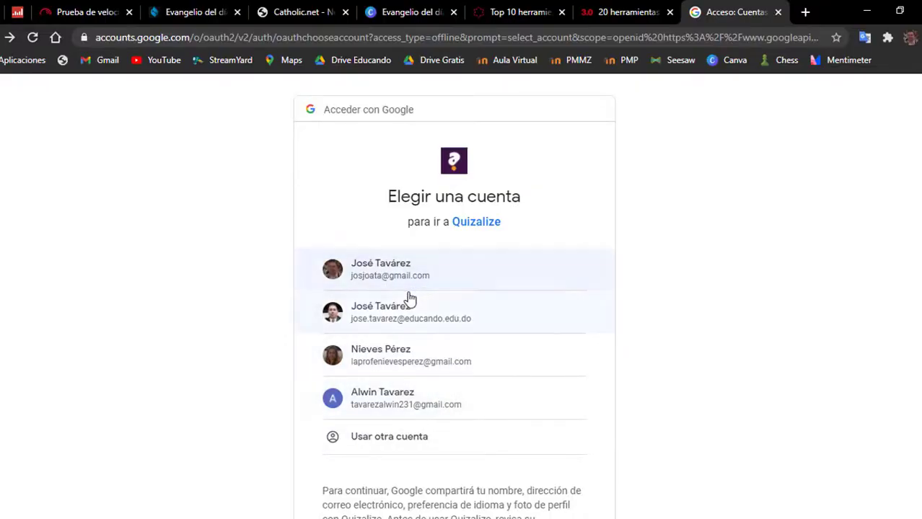
click(383, 278)
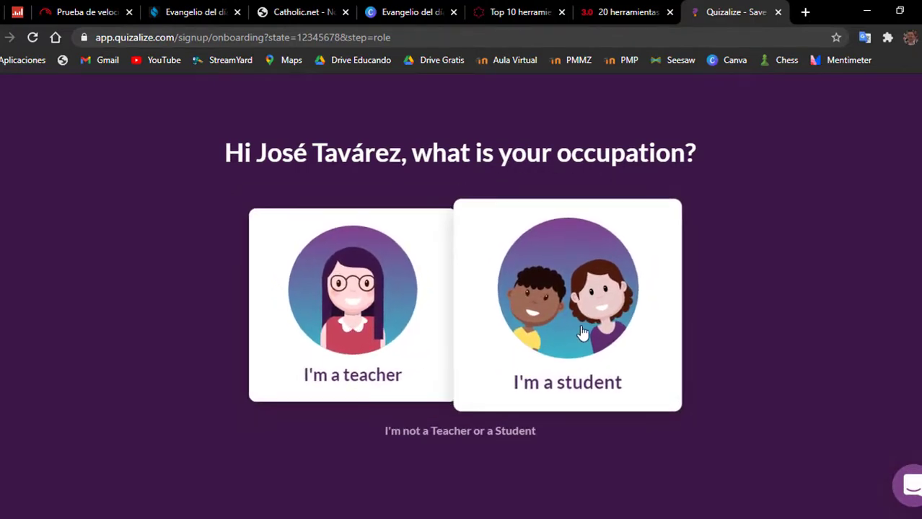
click(357, 303)
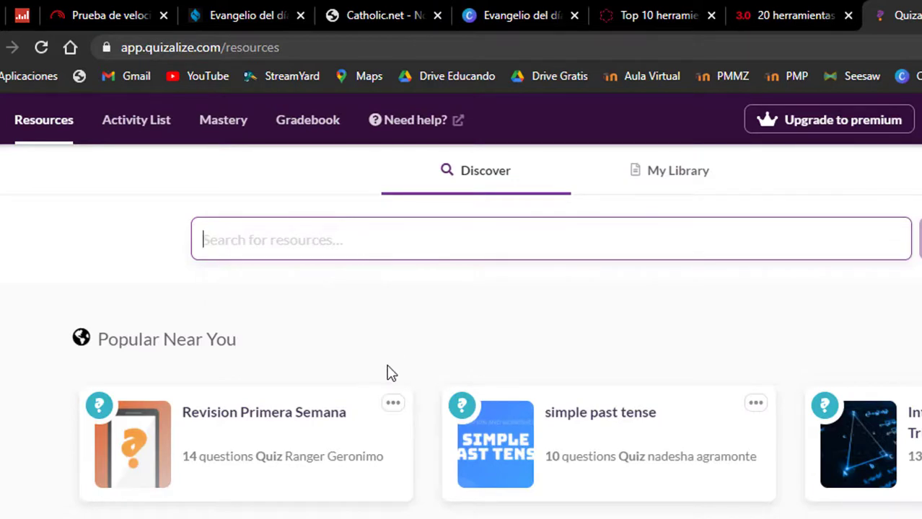
Step: Search the Discover resources for "lengua española" and look through the results
text(I)
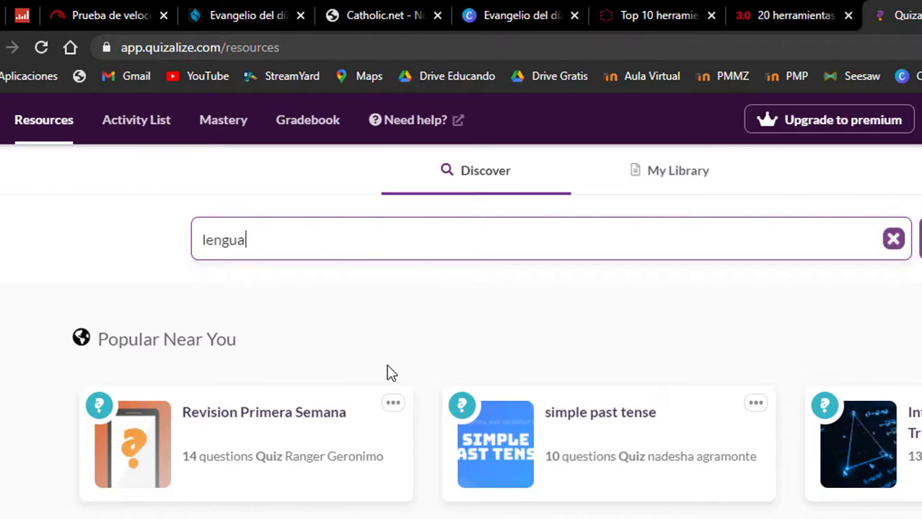
text(engua españoa)
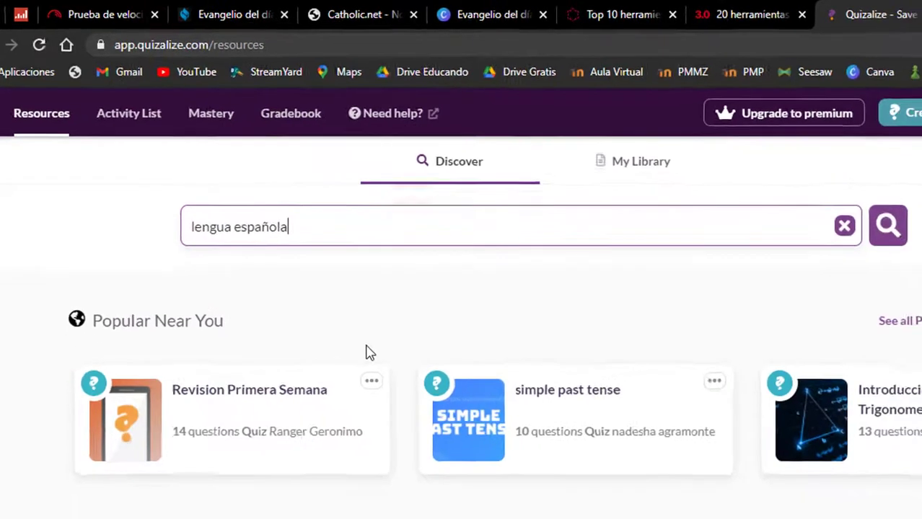
key(Return)
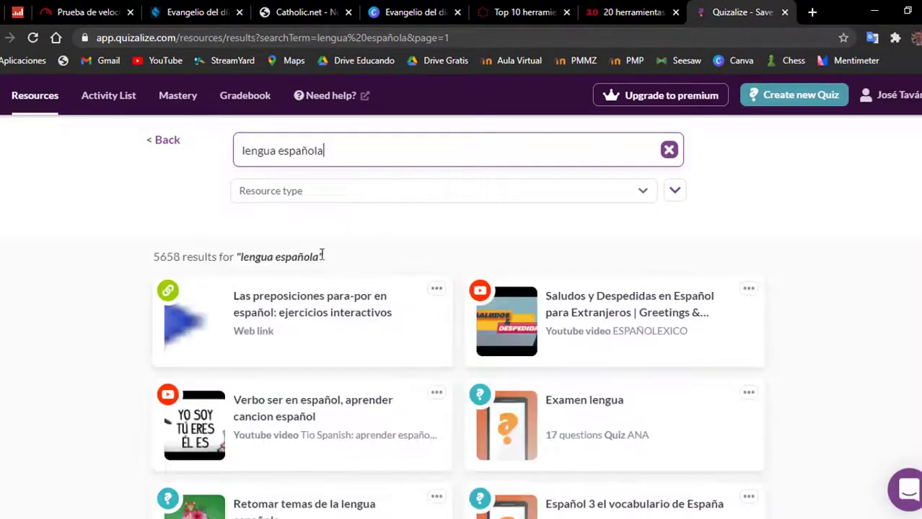
scroll(401, 350, down, 2)
scroll(425, 367, down, 5)
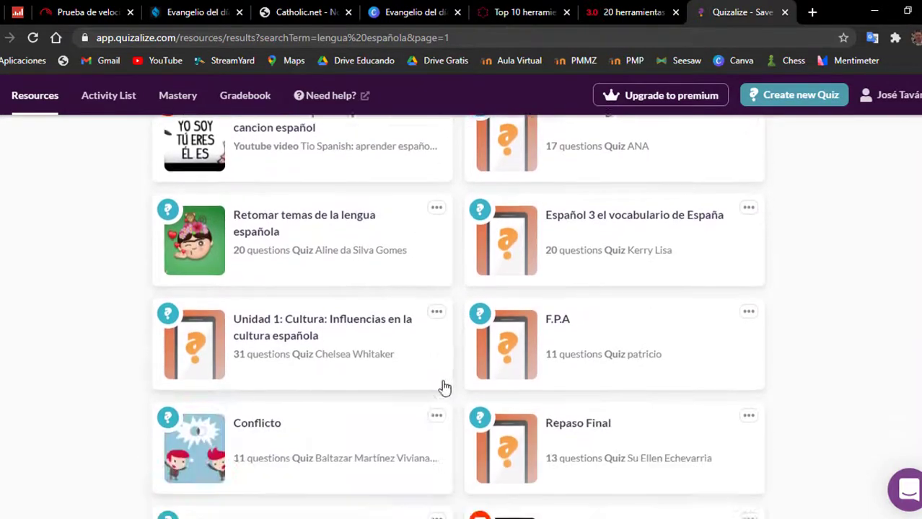
scroll(467, 401, up, 8)
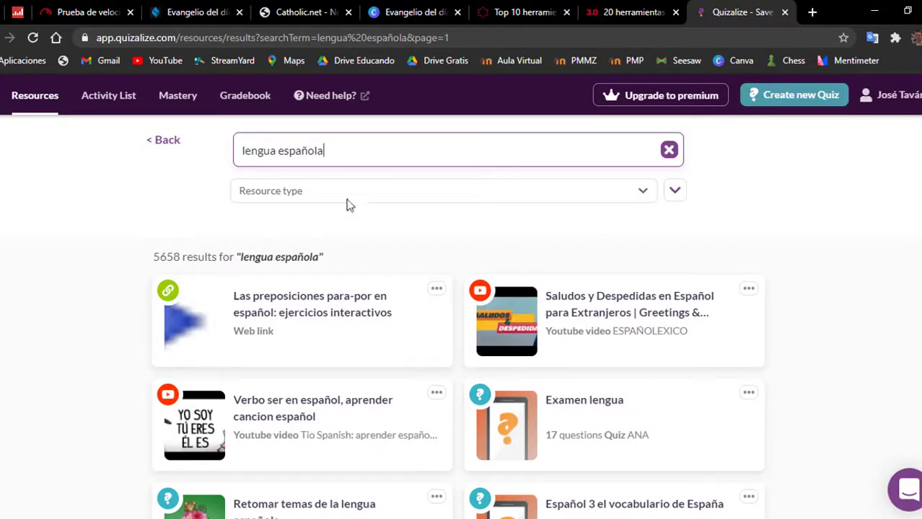
Step: Search the resources for "matematica", look through the results, and clear the search to return to the Discover page
key(ctrl+a)
text(mat)
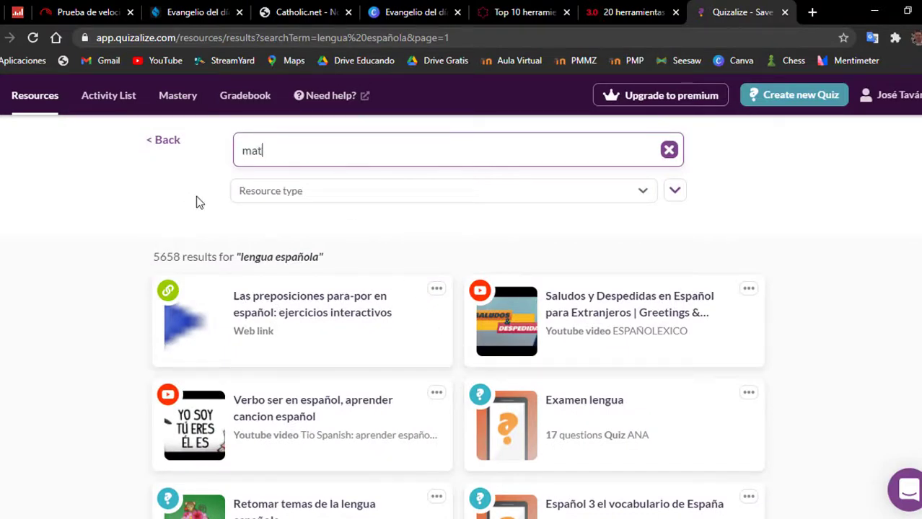
text(ematica)
key(Return)
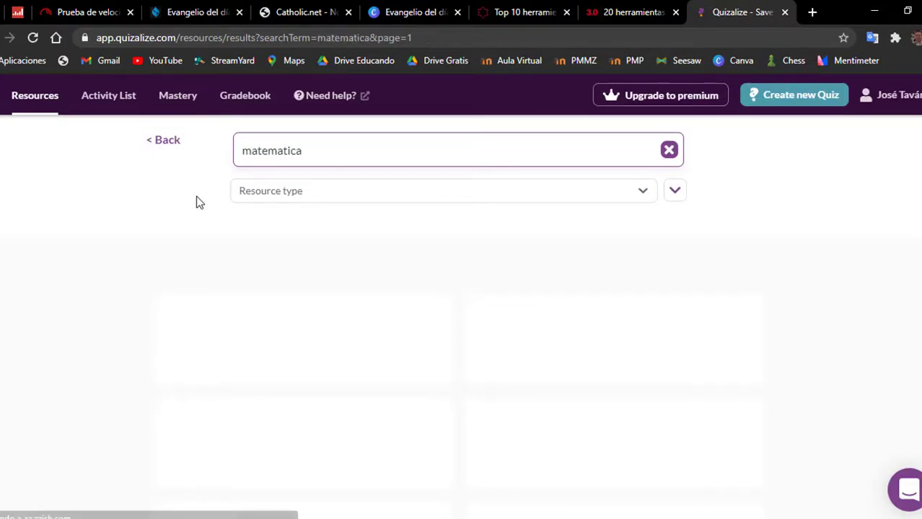
scroll(399, 321, down, 6)
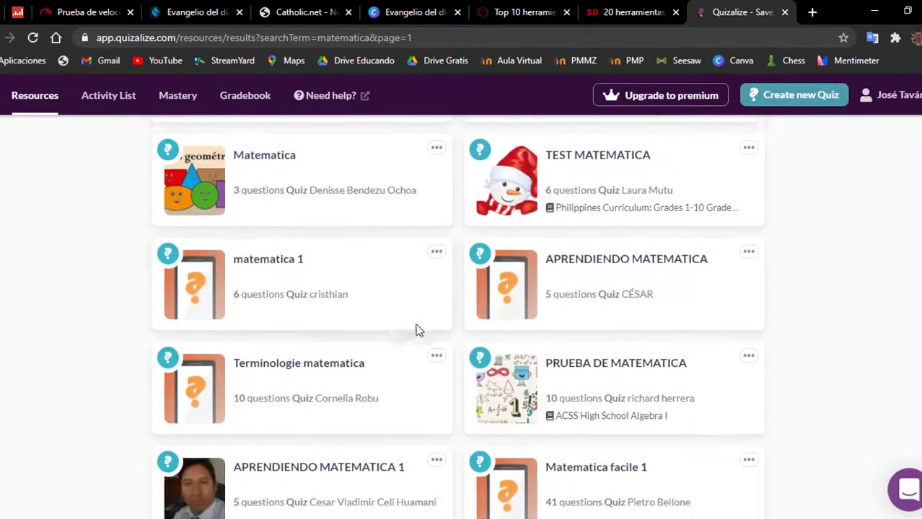
scroll(425, 338, up, 6)
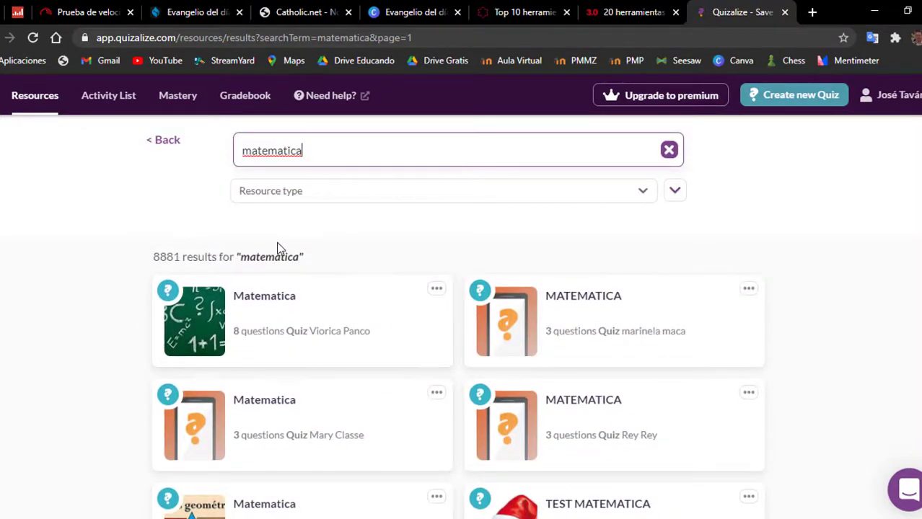
click(669, 150)
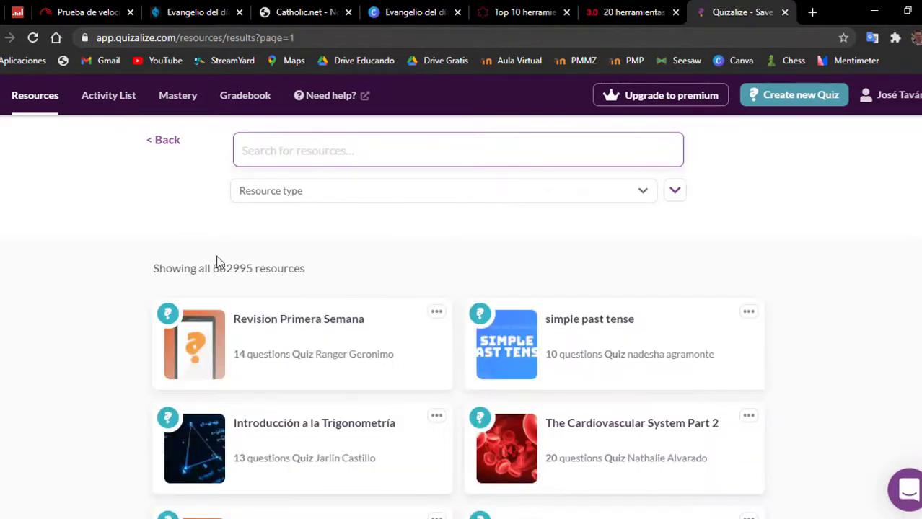
click(157, 142)
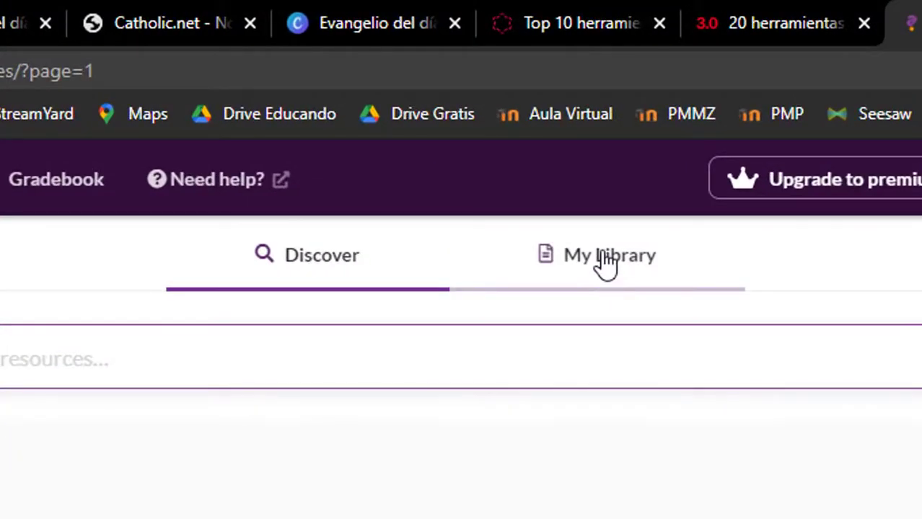
Step: View My Library and the activity list for My first class
click(603, 260)
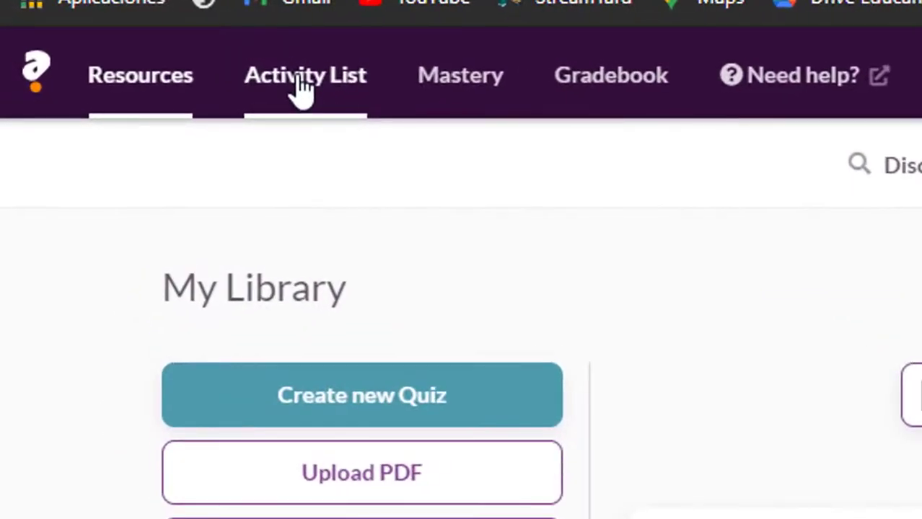
click(303, 87)
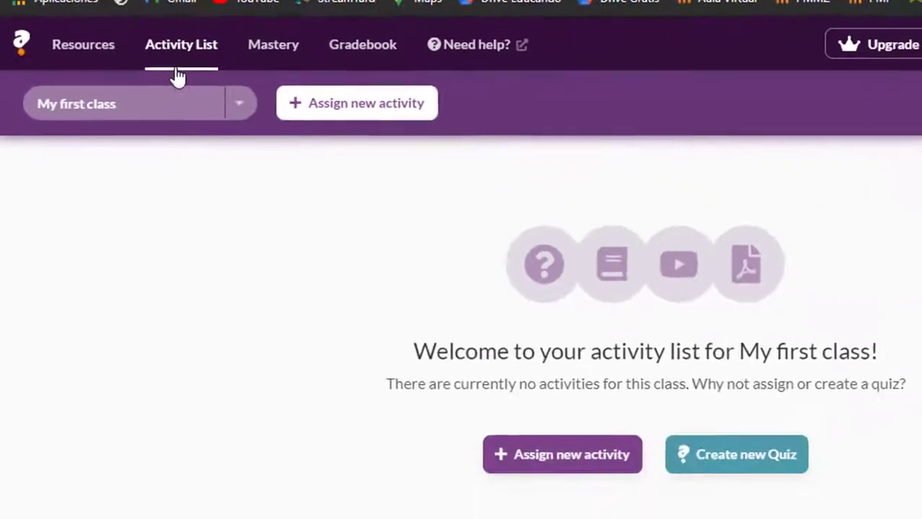
Step: Switch the activity list to My Fisrt class, check its class code, and return to My first class
click(238, 112)
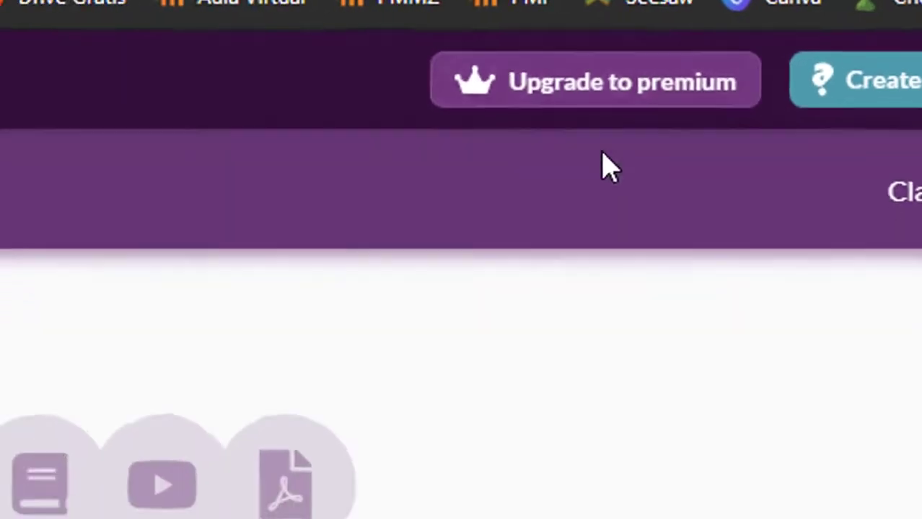
click(81, 128)
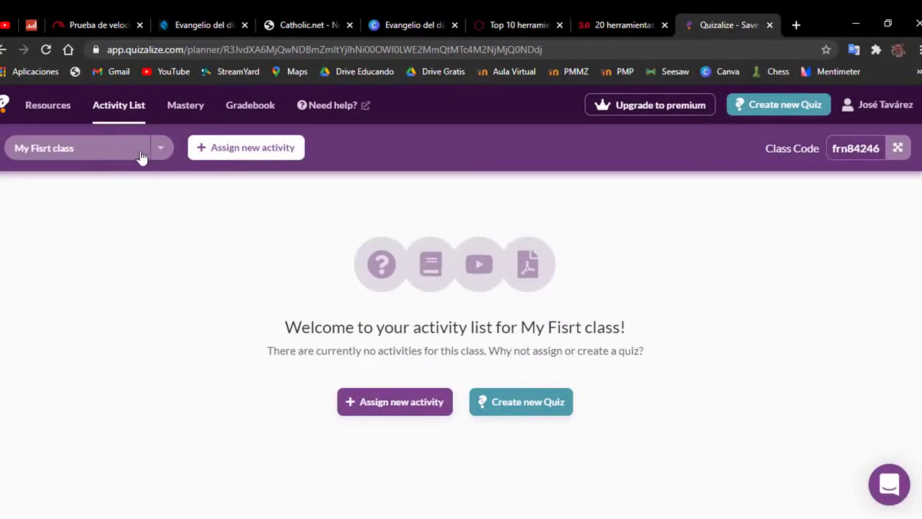
click(162, 149)
click(66, 210)
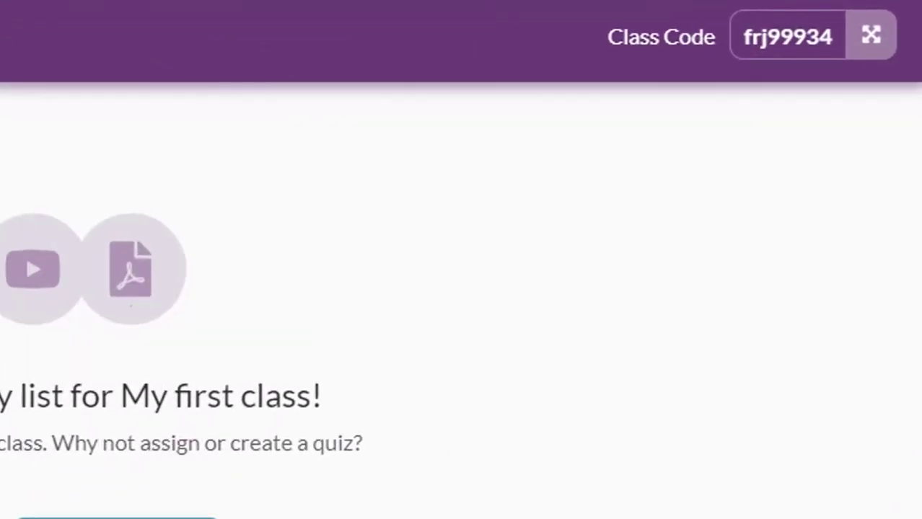
Step: Open the editing page for classes and students and rename My first class to "Lengua Española de 3ro"
click(222, 75)
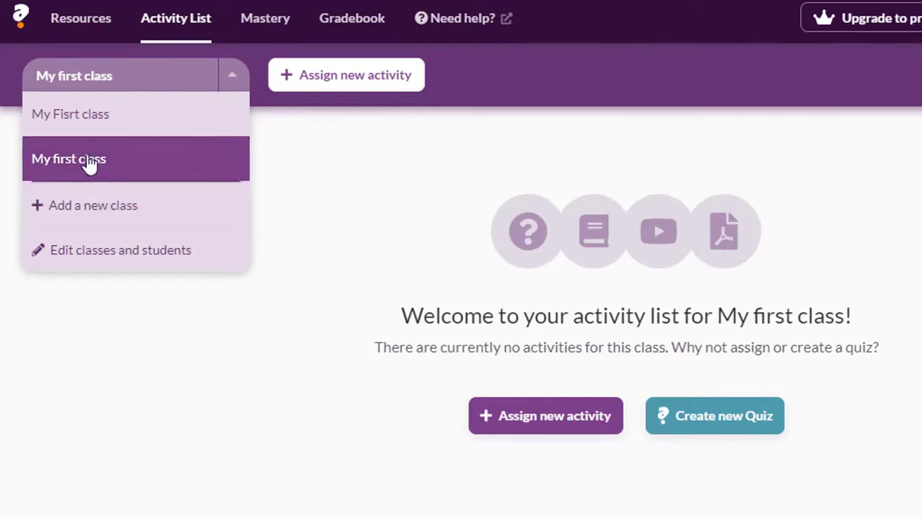
click(106, 253)
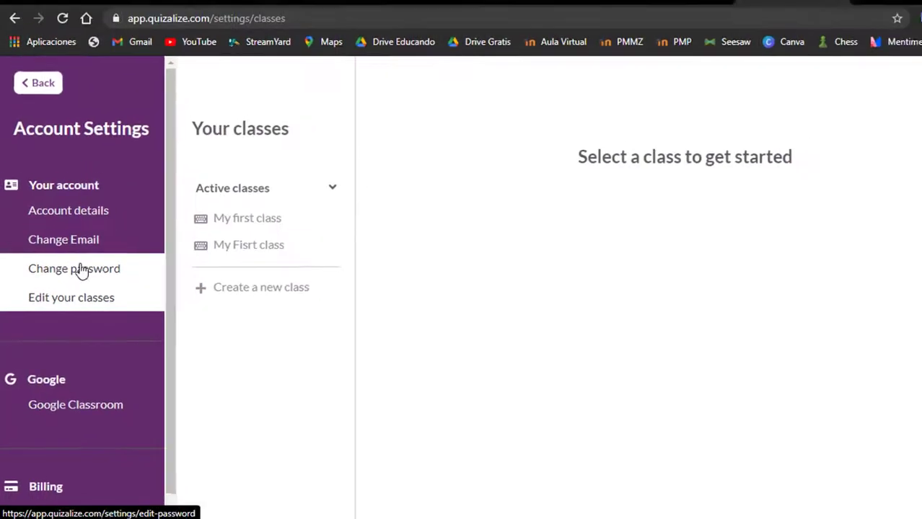
click(244, 221)
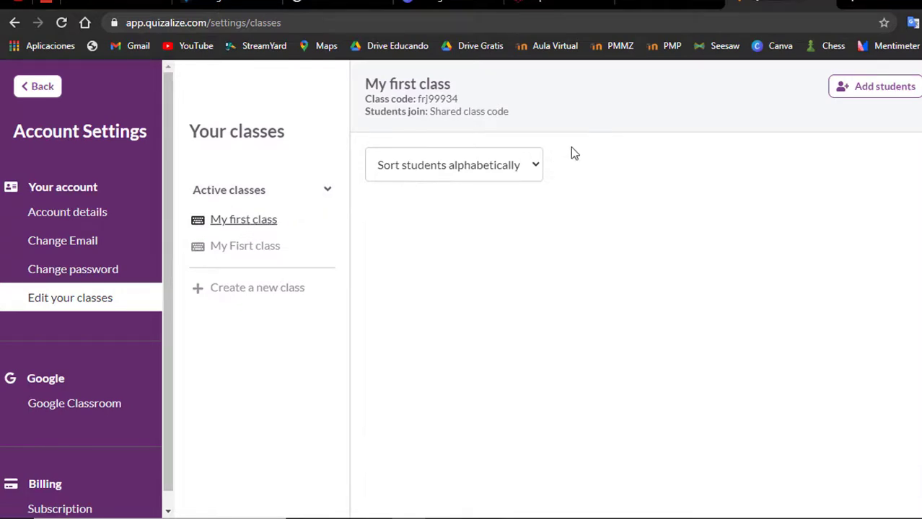
click(891, 88)
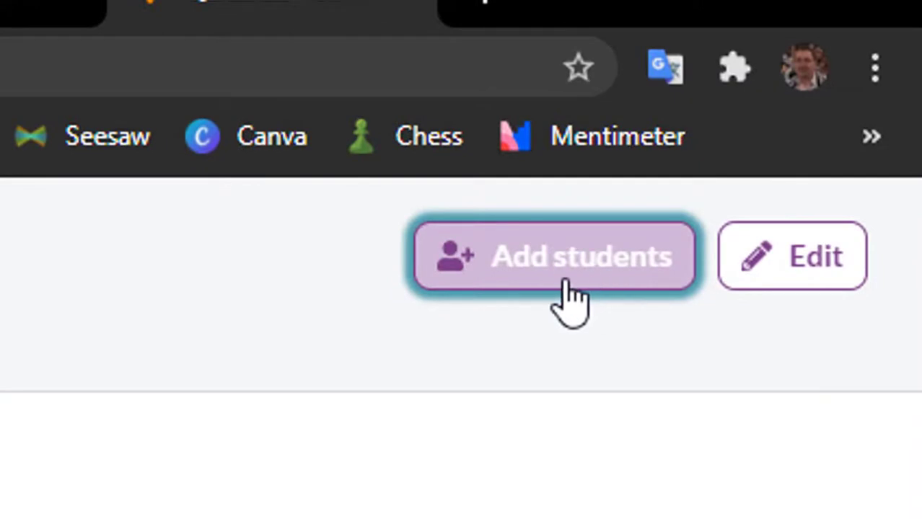
click(830, 270)
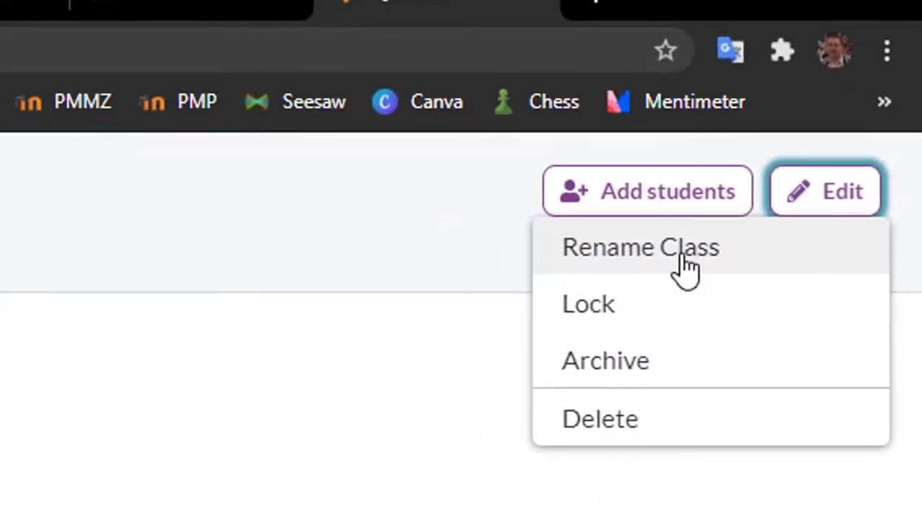
click(684, 264)
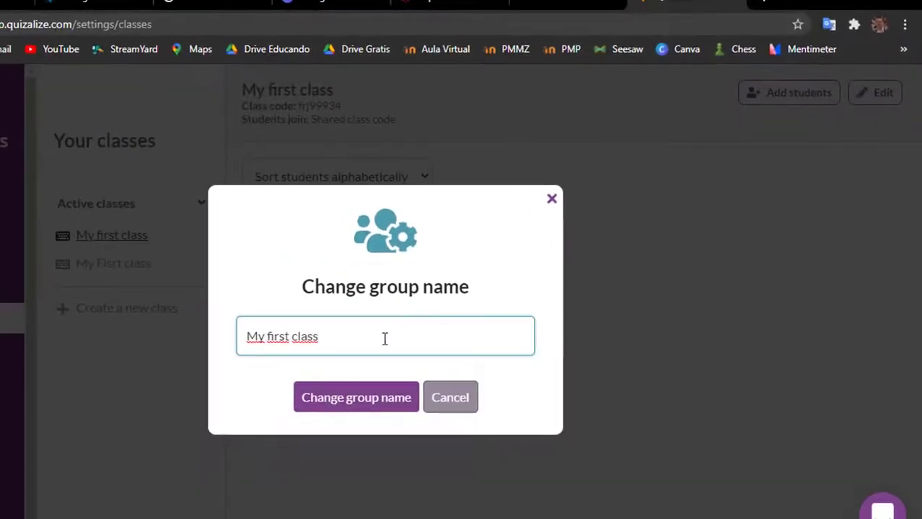
drag(356, 338, 165, 369)
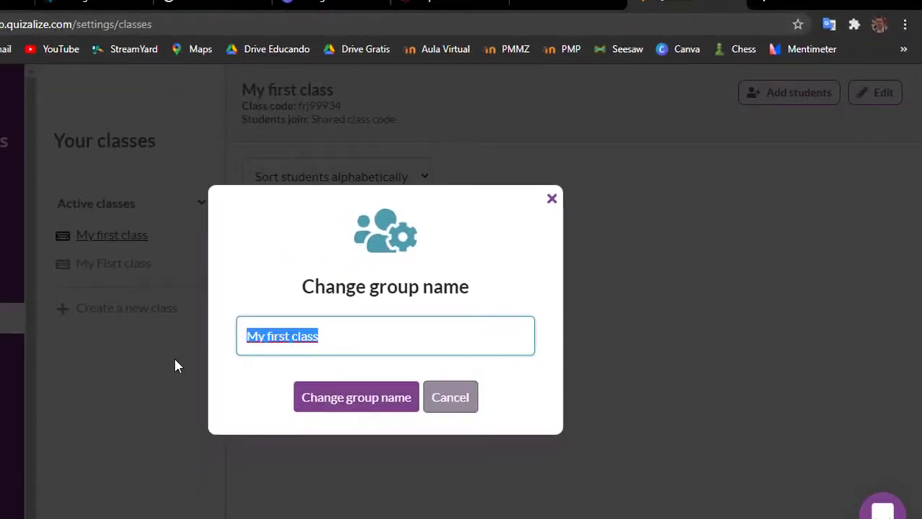
text(Lengua Española de 3ro)
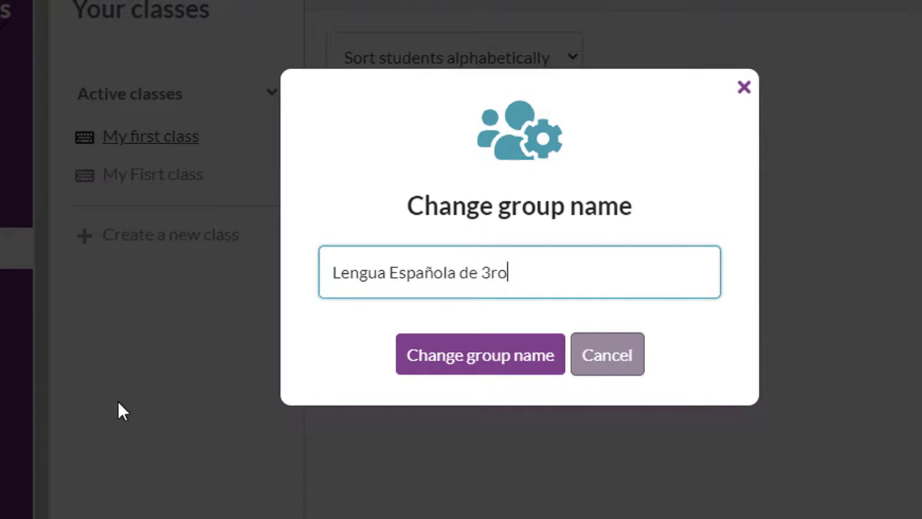
click(479, 369)
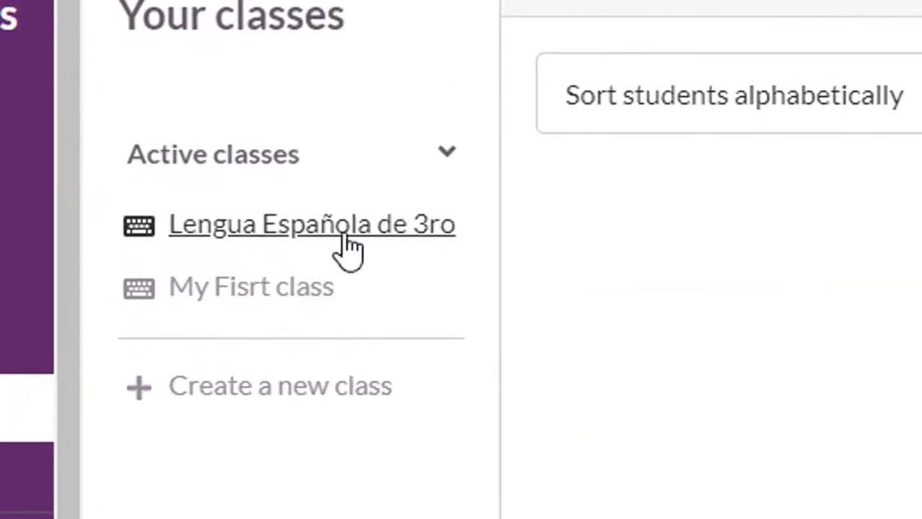
Step: Rename the class My Fisrt class to "Lengua Española de 4to"
click(247, 306)
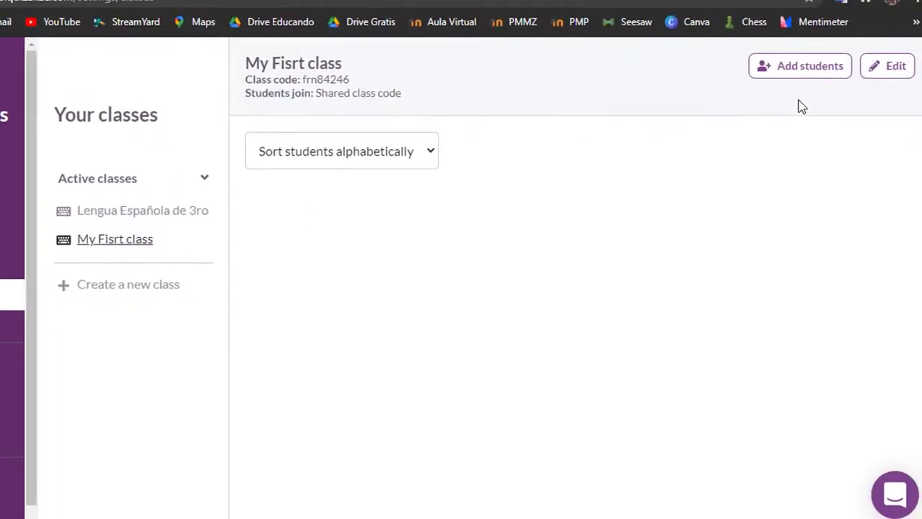
click(829, 75)
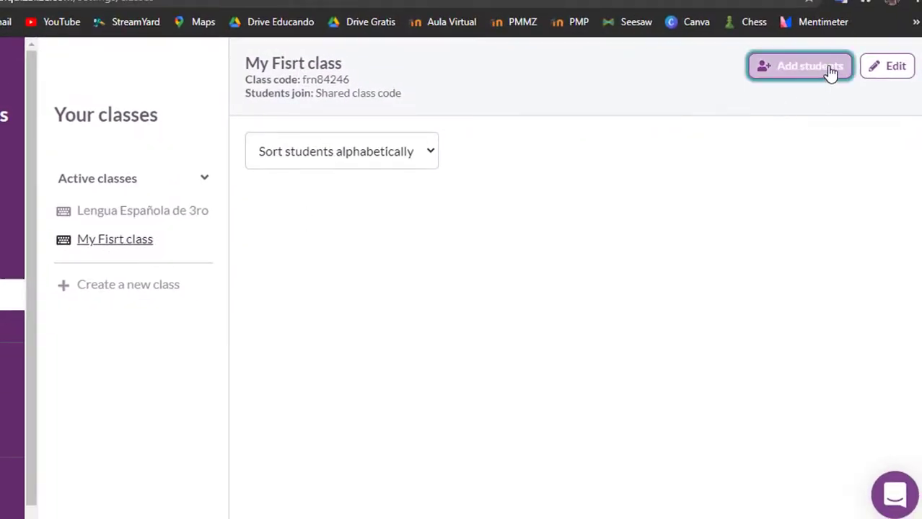
click(888, 68)
click(828, 94)
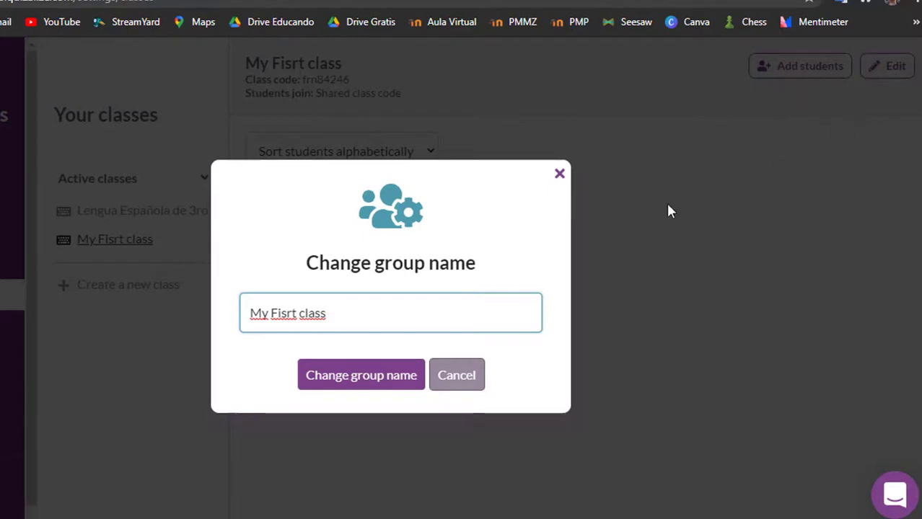
drag(386, 304, 100, 344)
text(Lengua Es)
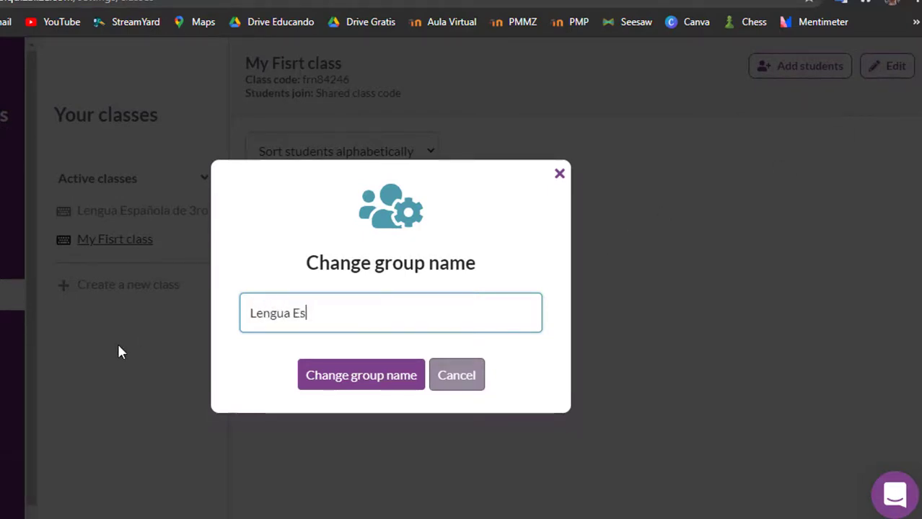
text(pañola de 4t)
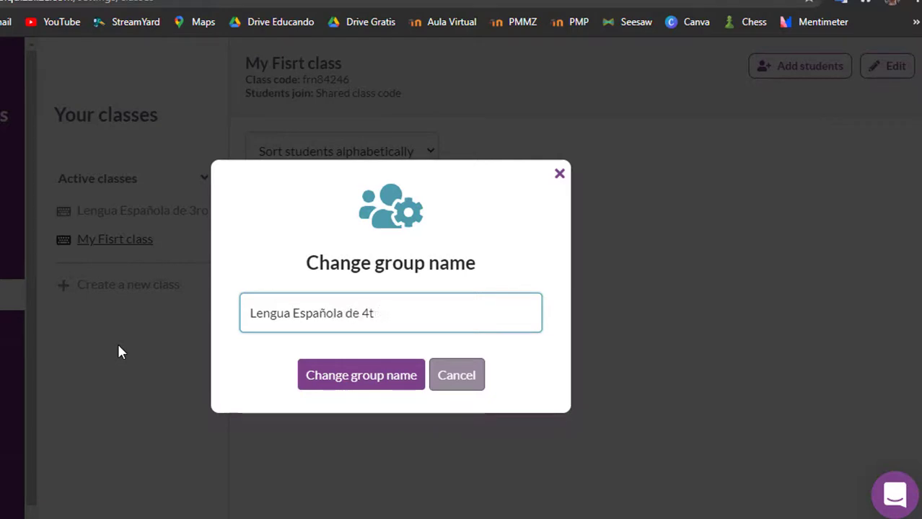
text(o)
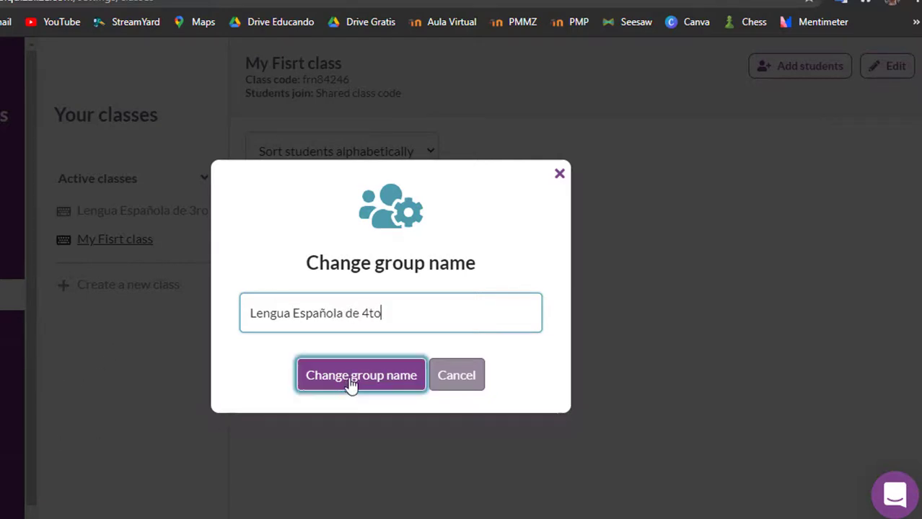
click(350, 378)
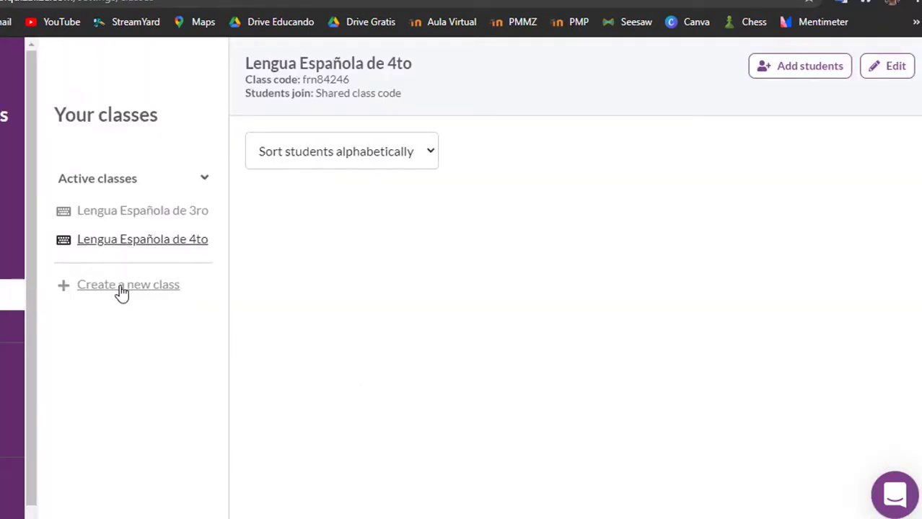
Step: Create a new class named "Lengua Española de 5to"
click(121, 287)
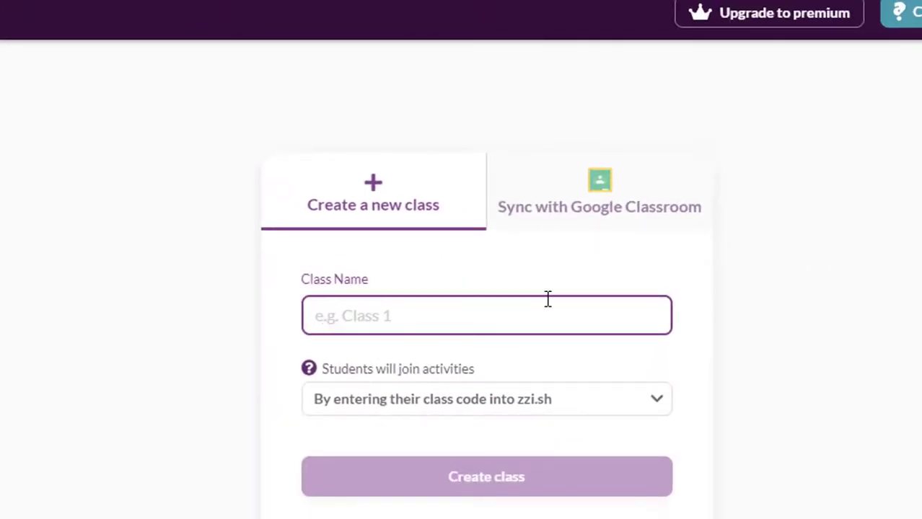
text(Lengua Española de 5to)
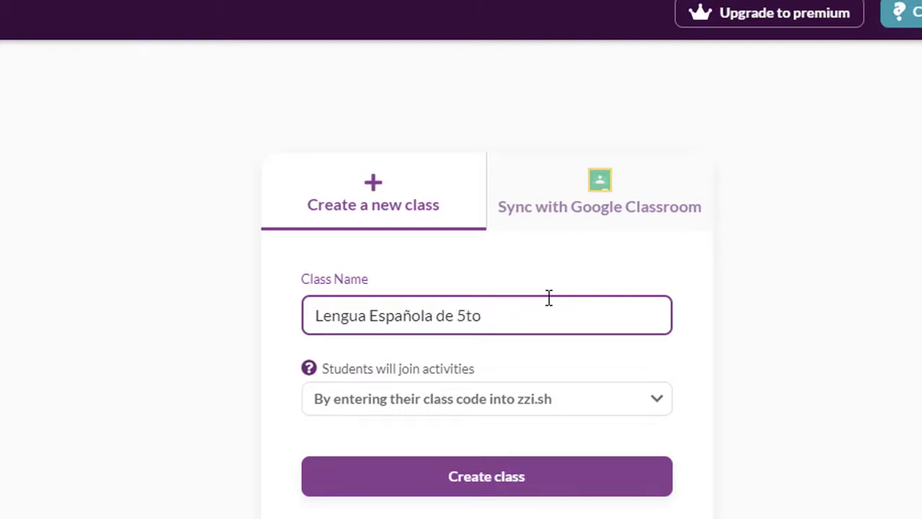
click(487, 486)
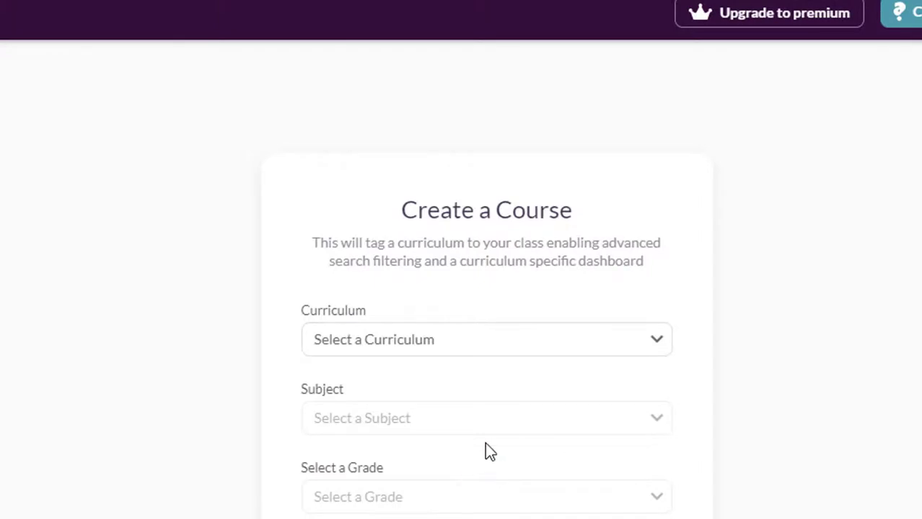
Step: Set the new class's course curriculum to Philippines Curriculum: ALS
scroll(444, 354, down, 3)
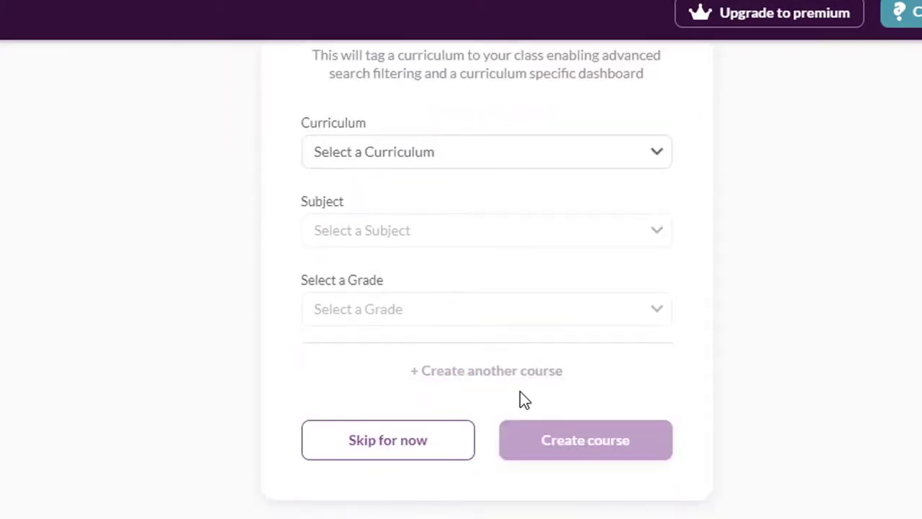
scroll(464, 345, up, 3)
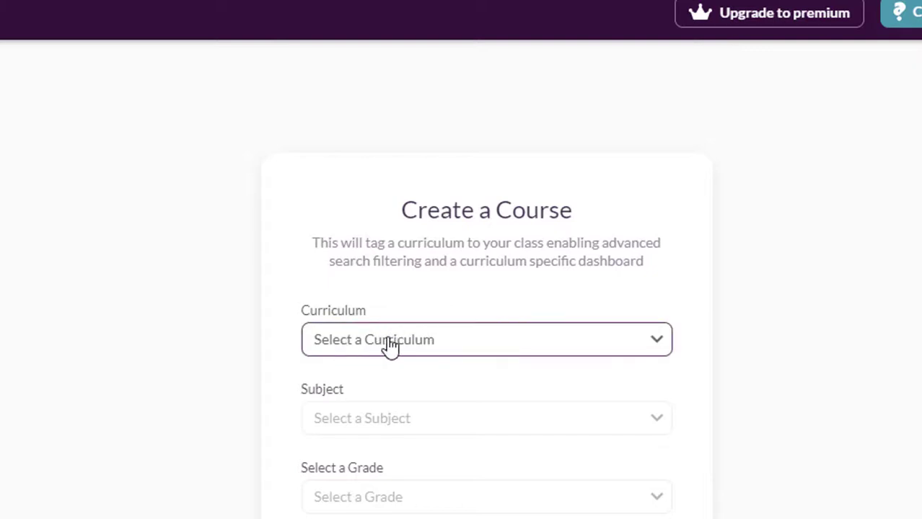
click(413, 345)
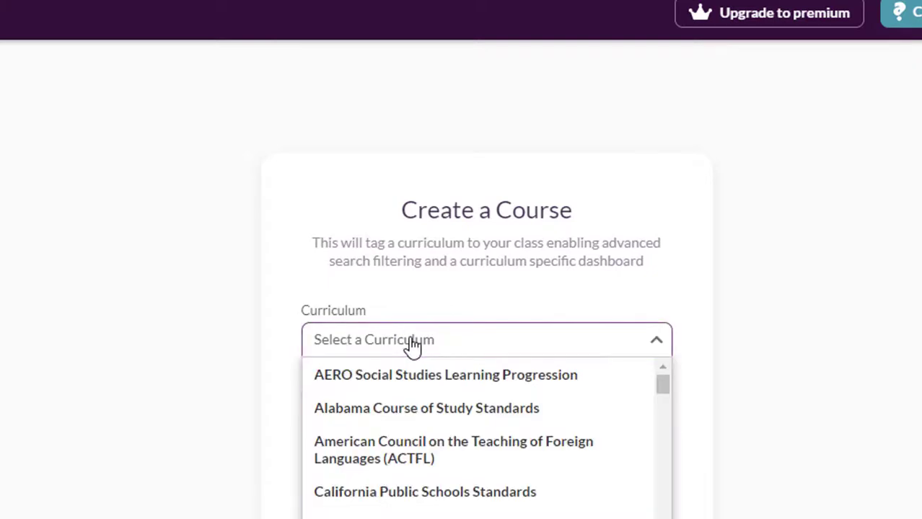
scroll(393, 413, down, 5)
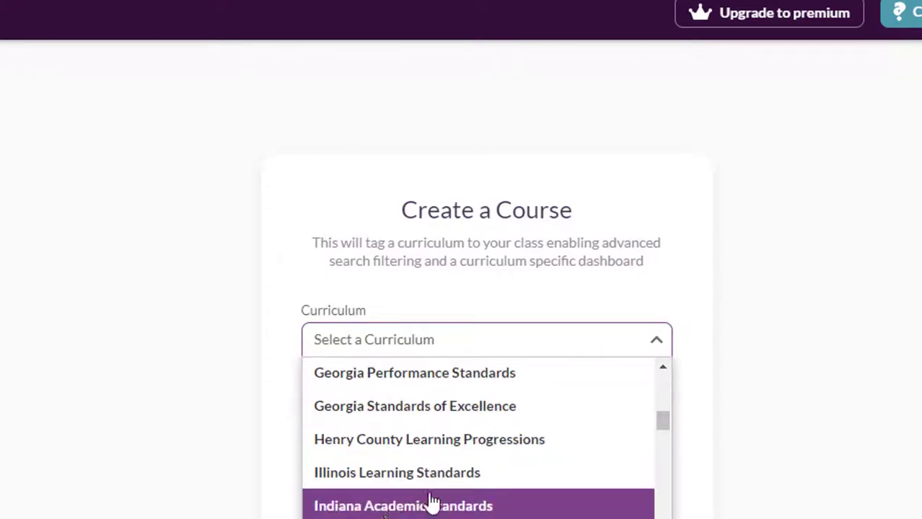
scroll(476, 476, down, 10)
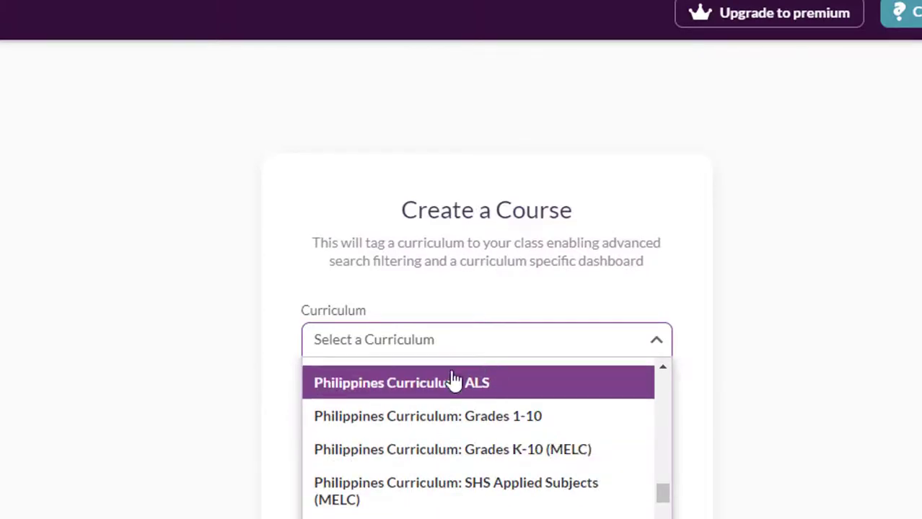
scroll(426, 401, up, 3)
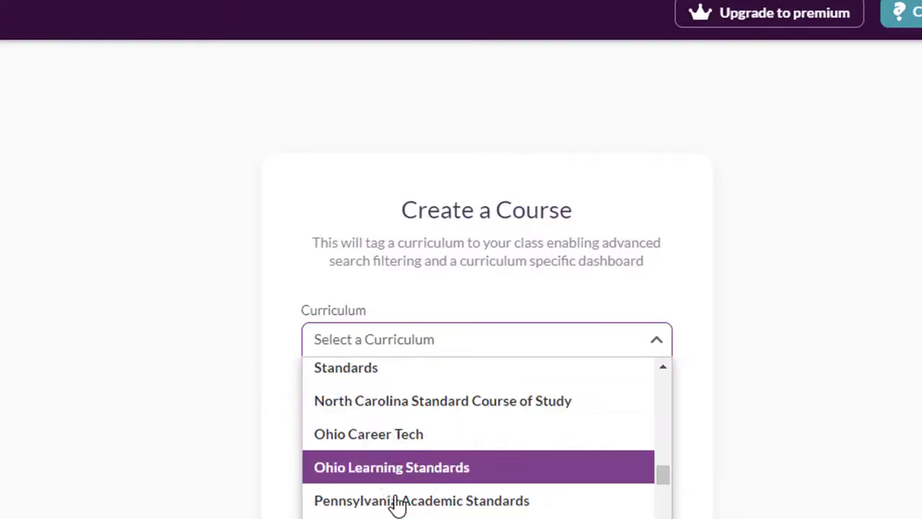
scroll(411, 503, down, 3)
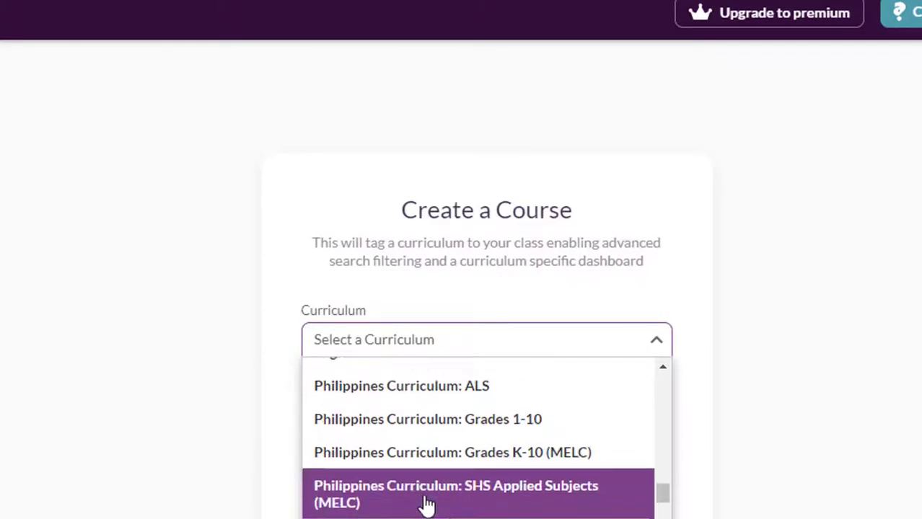
click(411, 390)
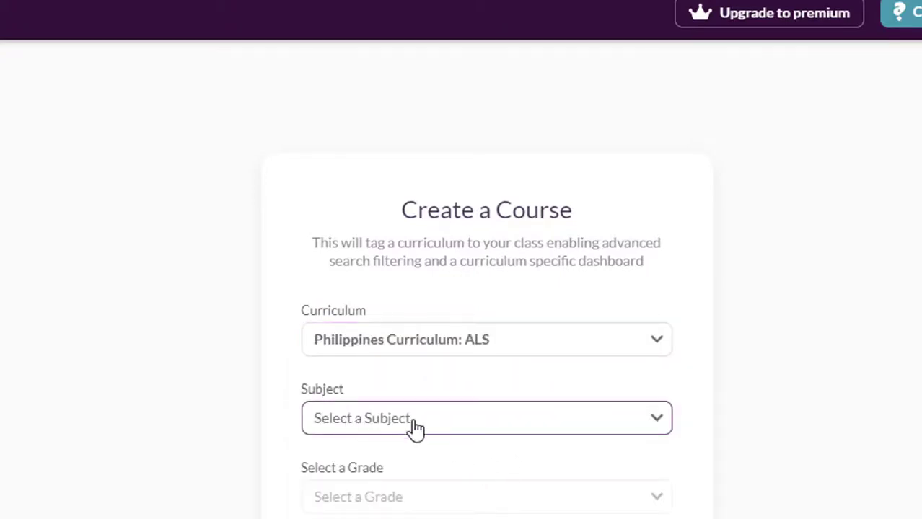
Step: Set the course's subject to Arts and its grade to Grade 5
click(415, 423)
scroll(409, 472, down, 3)
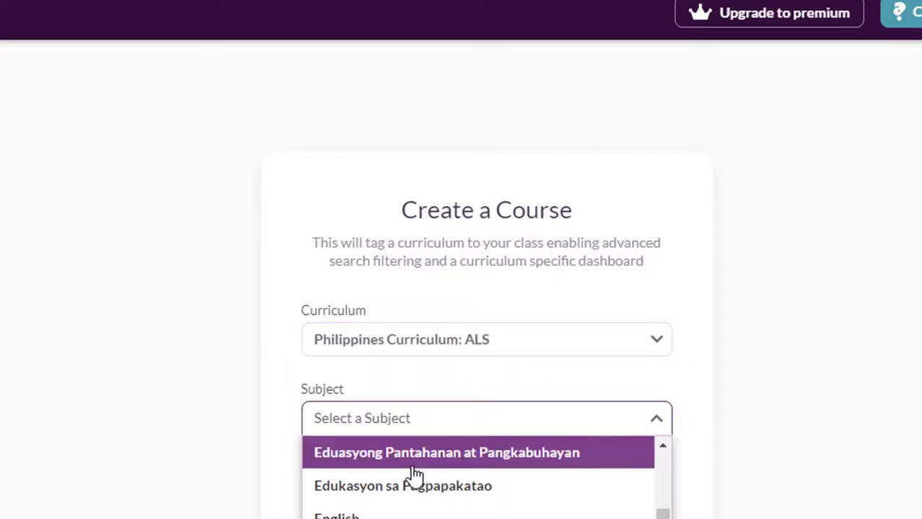
scroll(412, 505, up, 3)
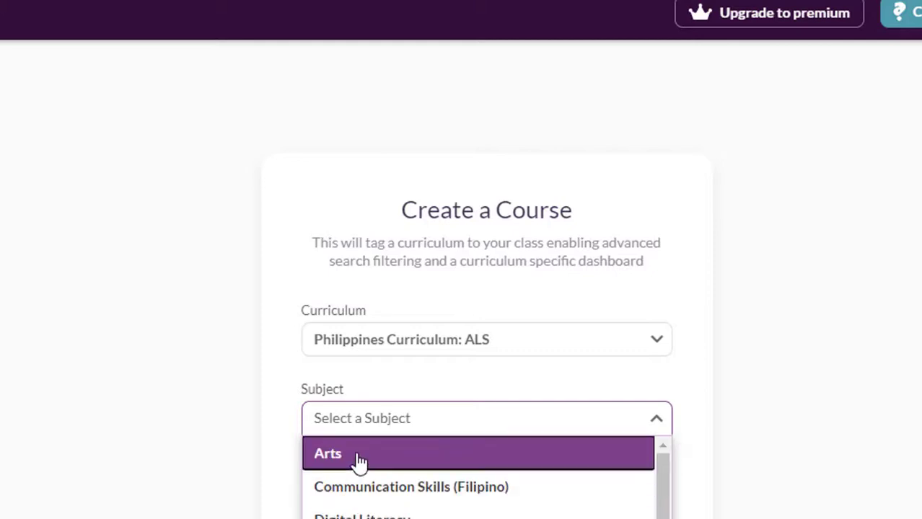
click(358, 461)
click(406, 501)
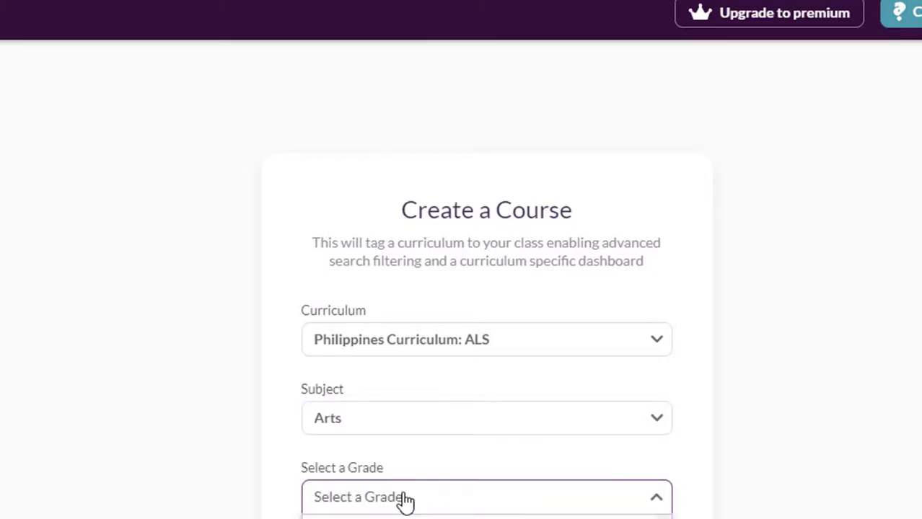
click(505, 518)
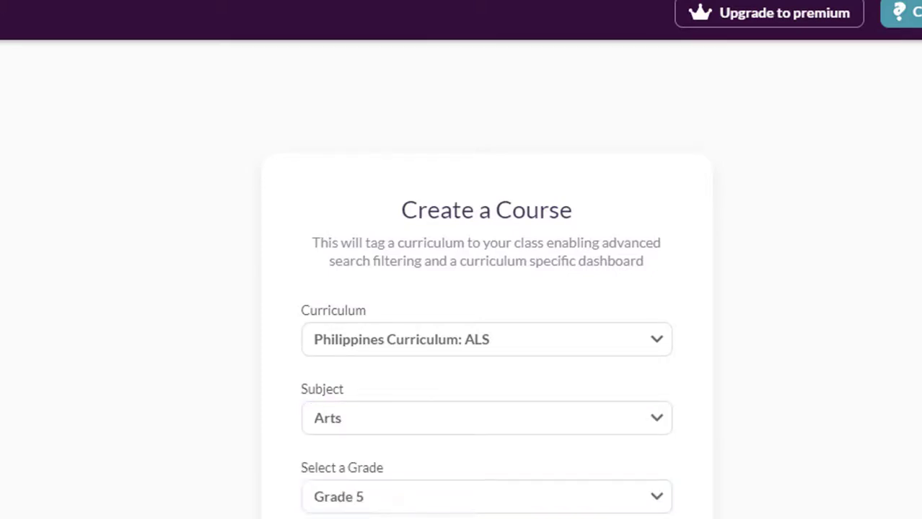
scroll(590, 499, down, 3)
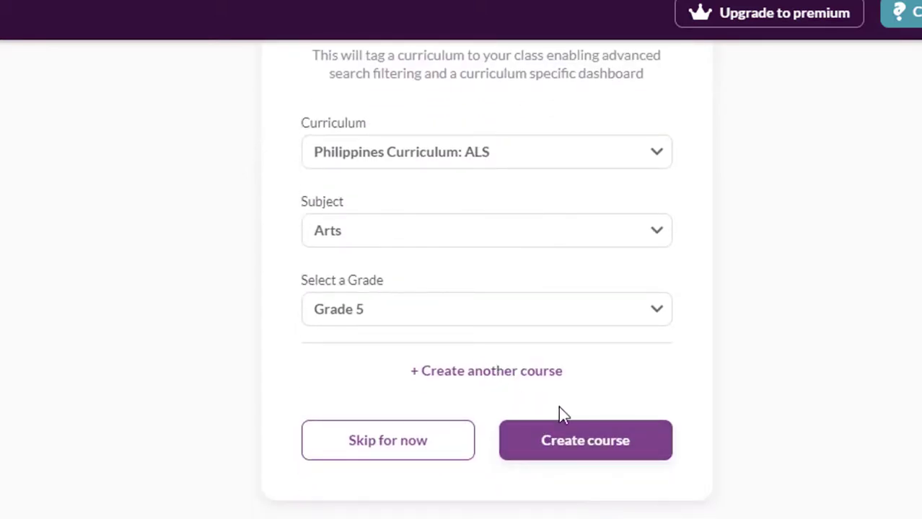
Step: Create the course for the new class and try to add a further class, dismissing the upgrade offer
click(589, 443)
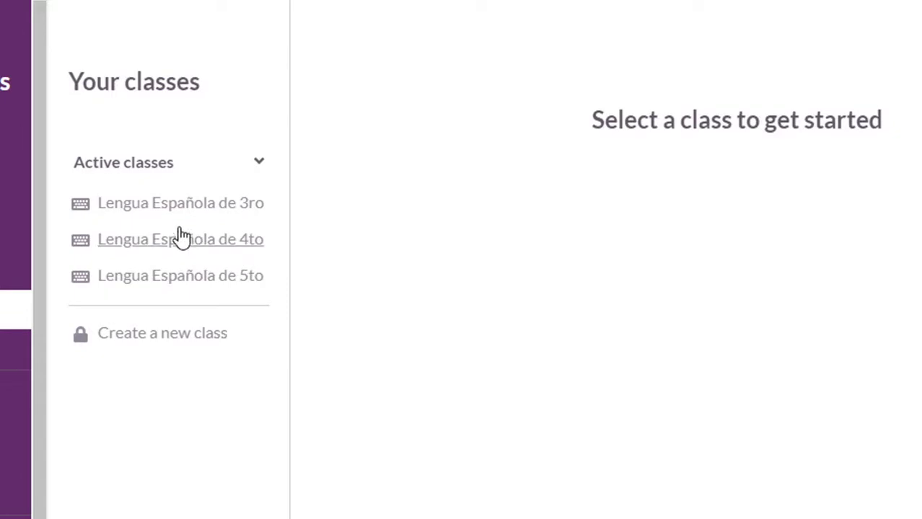
click(142, 336)
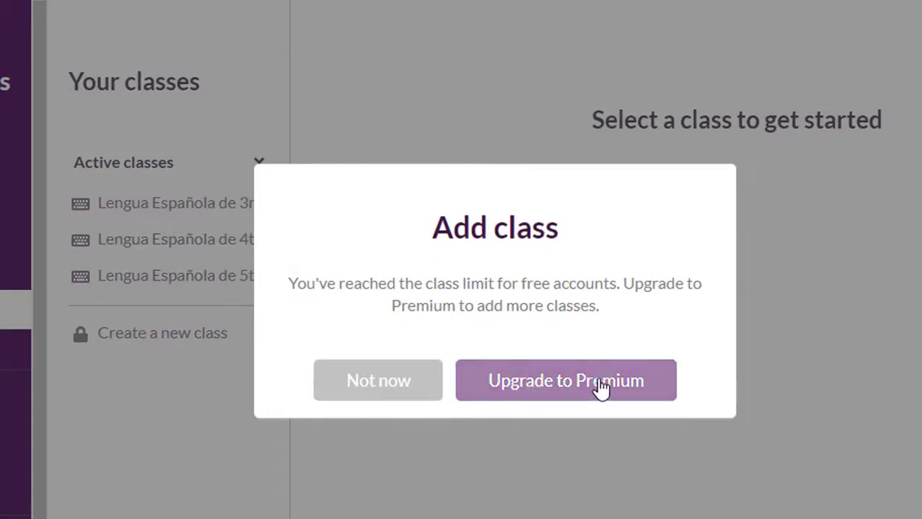
click(361, 378)
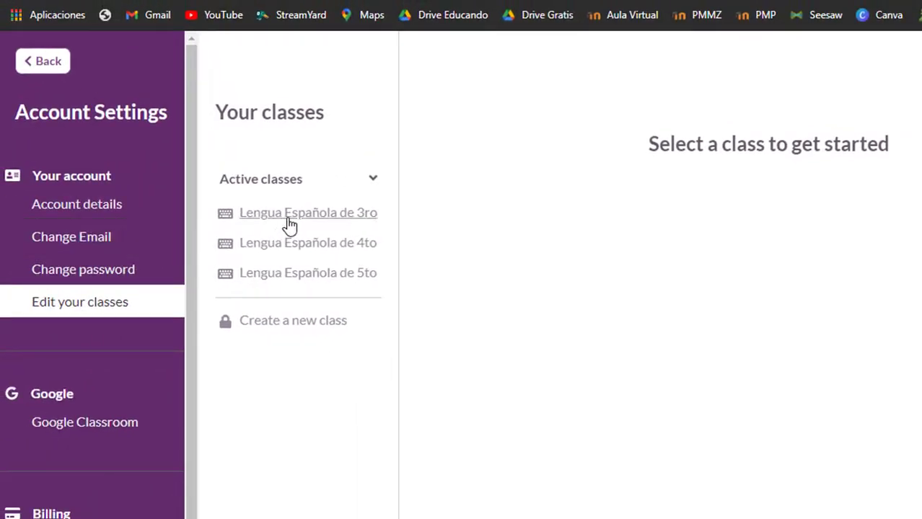
Step: Open the class Lengua Española de 3ro and view the options for sorting its students
click(289, 220)
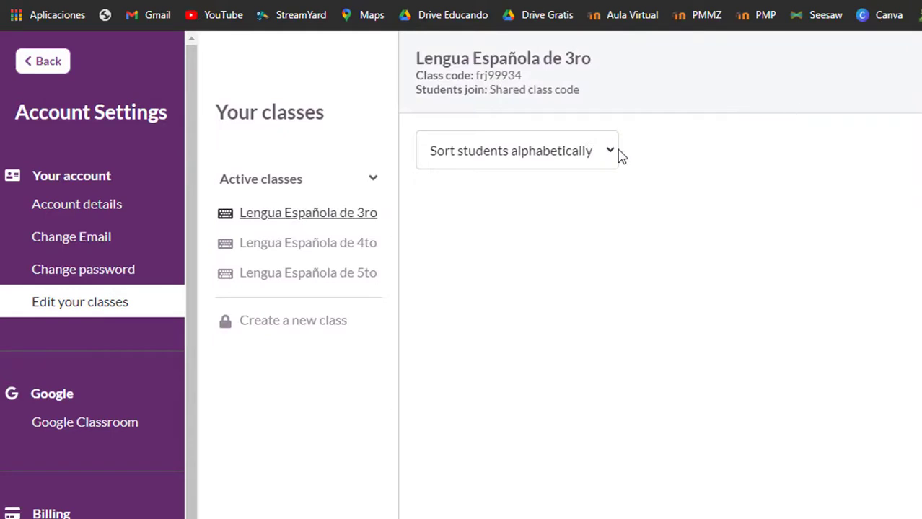
click(608, 155)
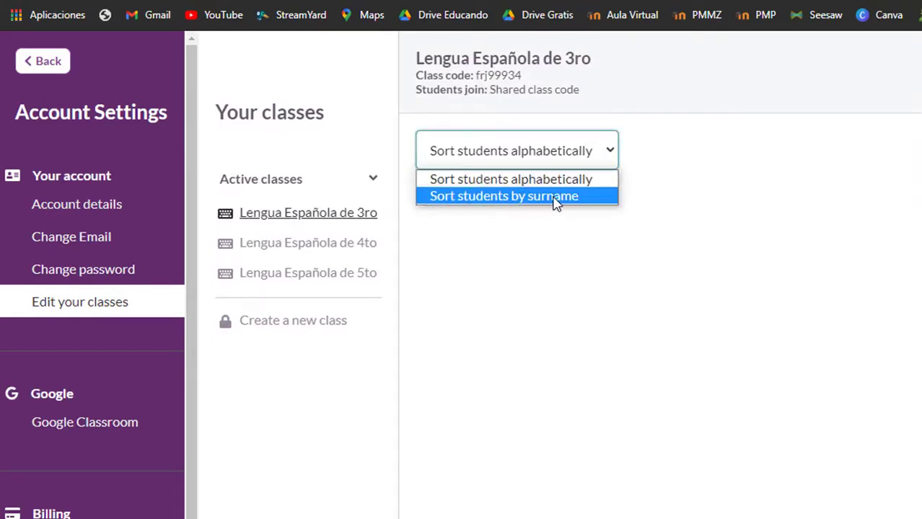
click(757, 178)
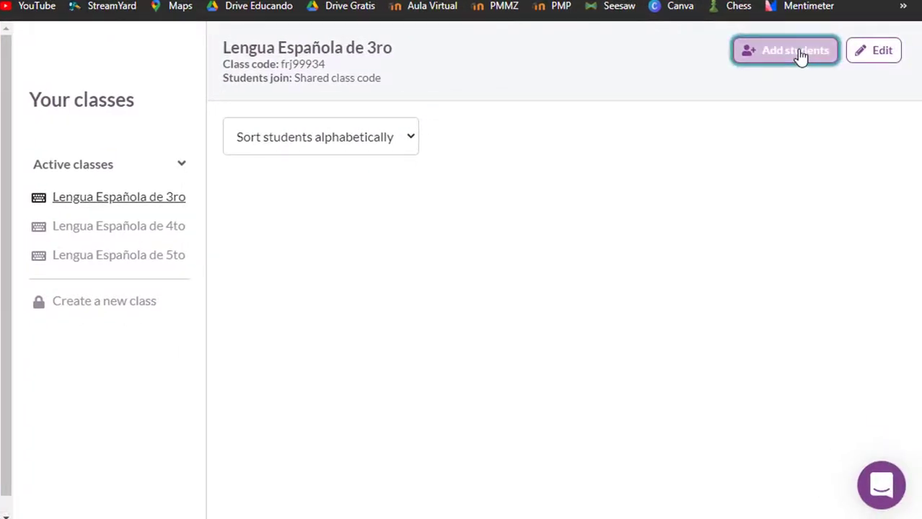
Step: Look at the form for adding a single student to Lengua Española de 3ro and close it without saving
click(800, 57)
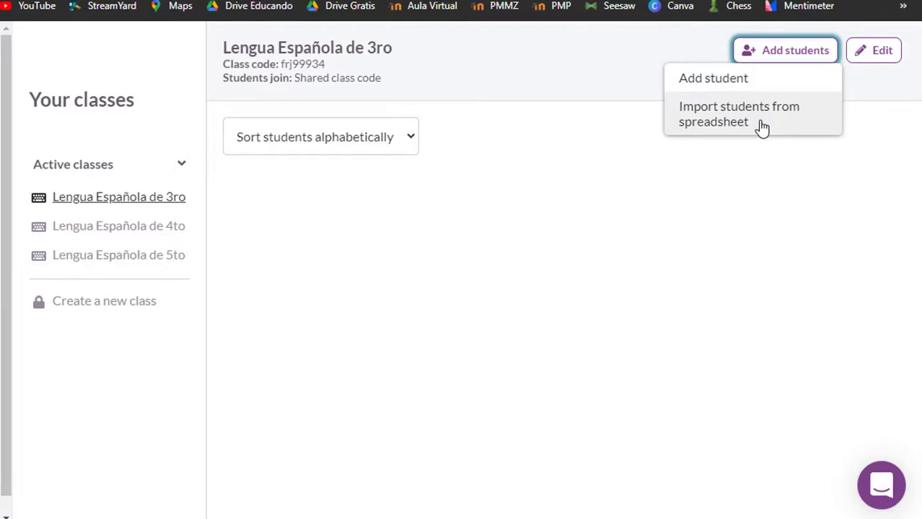
click(716, 80)
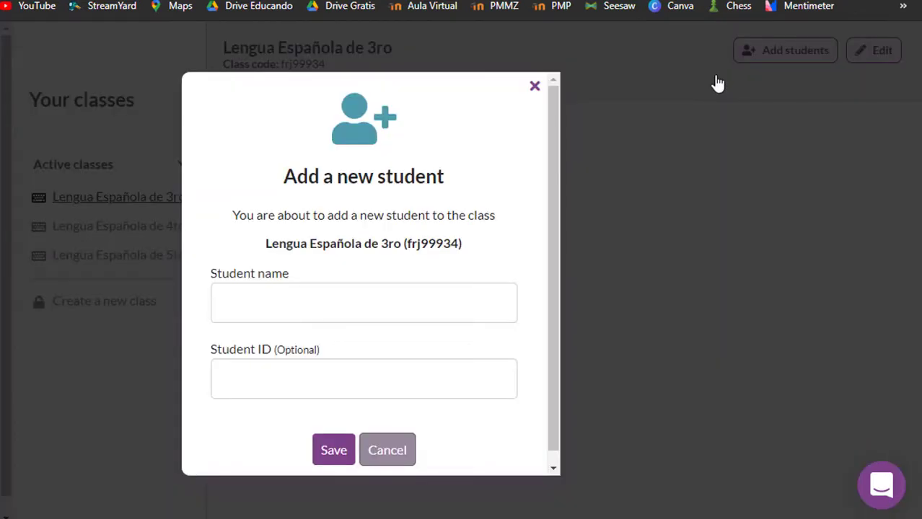
click(256, 293)
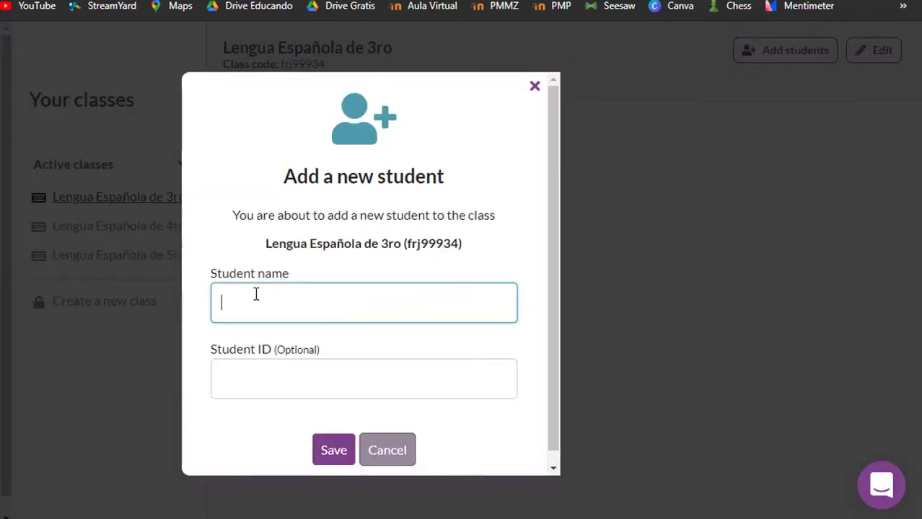
click(255, 382)
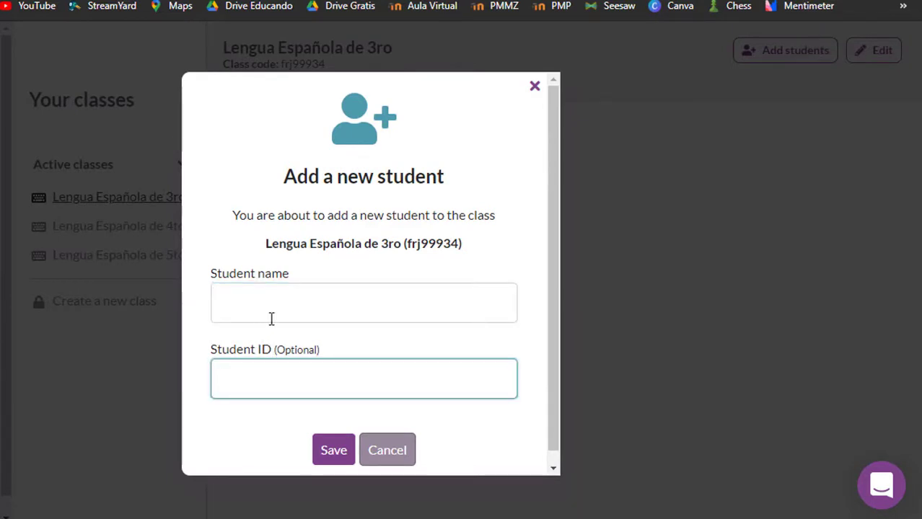
click(395, 456)
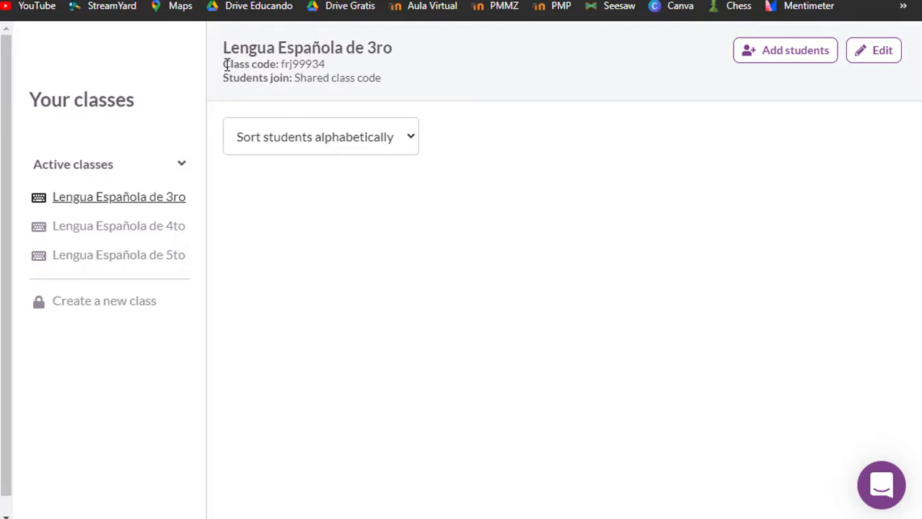
Step: Highlight the class code of Lengua Española de 3ro, then clear the highlight
drag(225, 65, 339, 65)
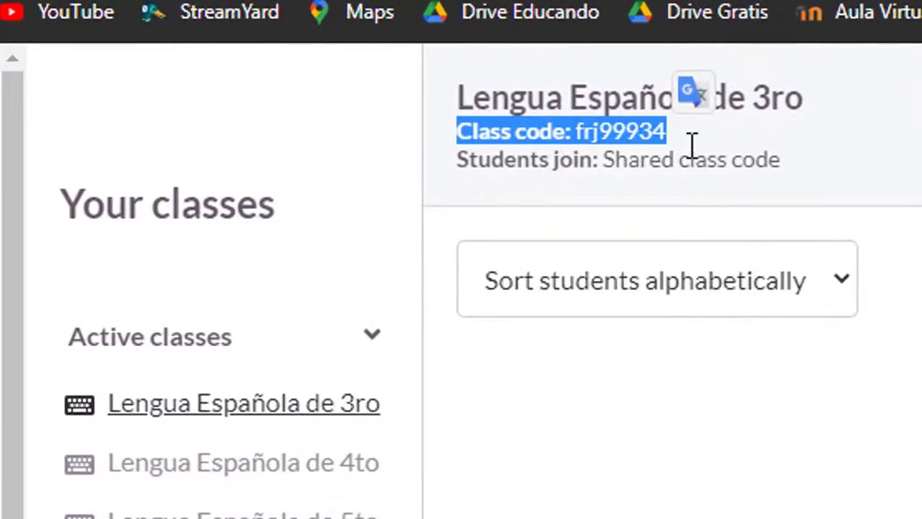
click(691, 144)
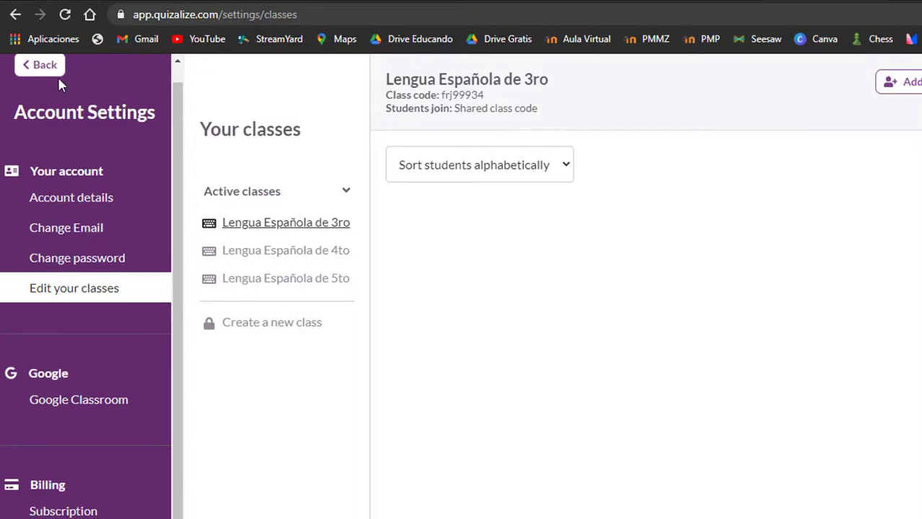
Step: Leave the account settings for the activity list and view the classes available to switch between
click(39, 69)
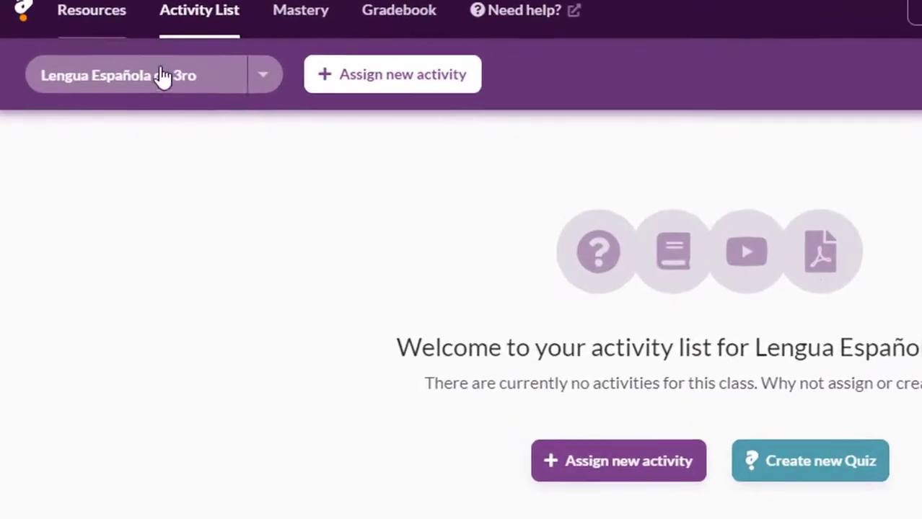
click(264, 84)
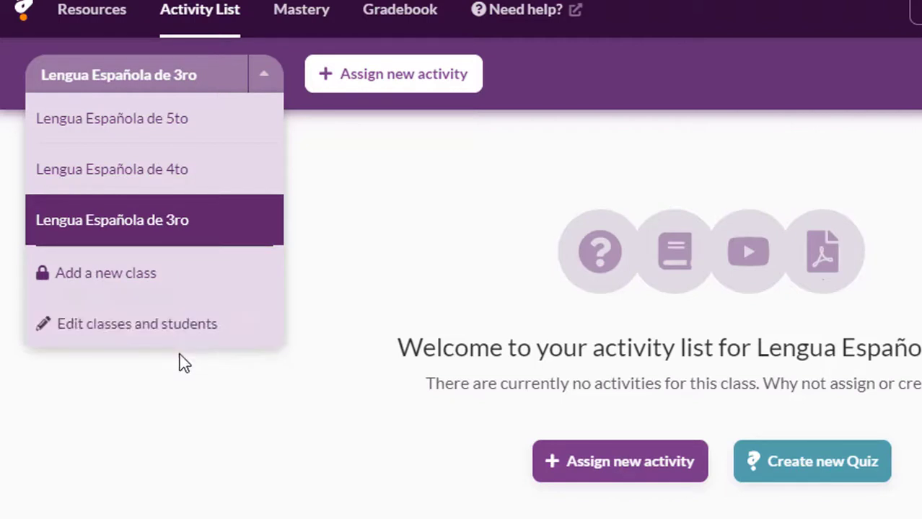
click(374, 272)
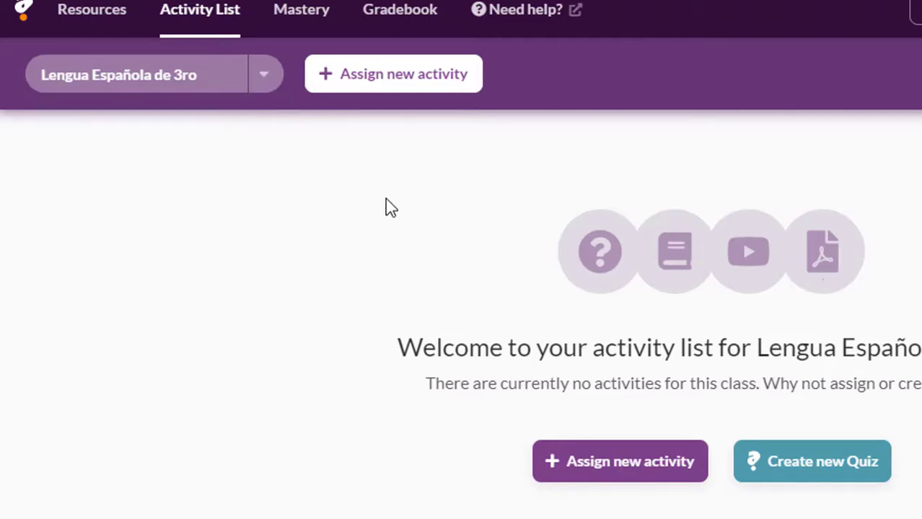
Step: Start assigning a new activity to Lengua Española de 3ro and search the resources for "lengua española"
click(397, 80)
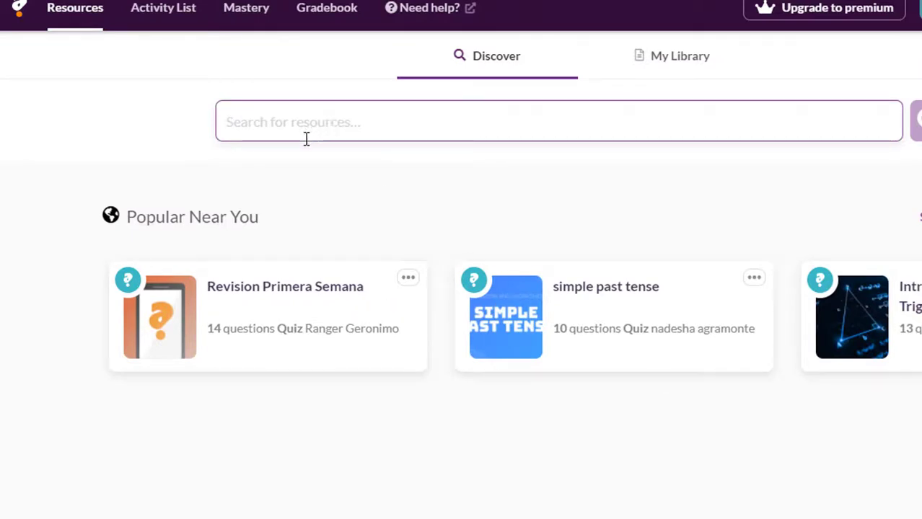
text(lengua espa)
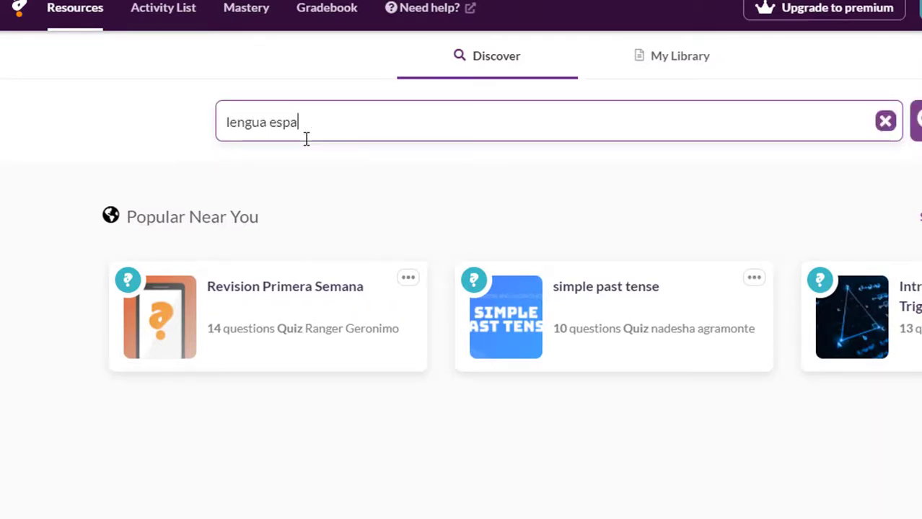
text(ñola)
key(Return)
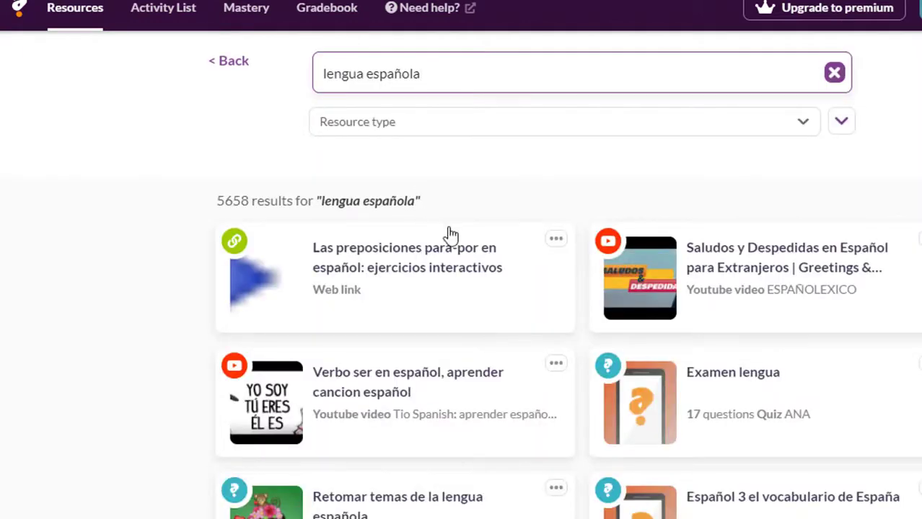
Step: Browse the resources found and open the quiz Niveles de la lengua
scroll(641, 342, down, 5)
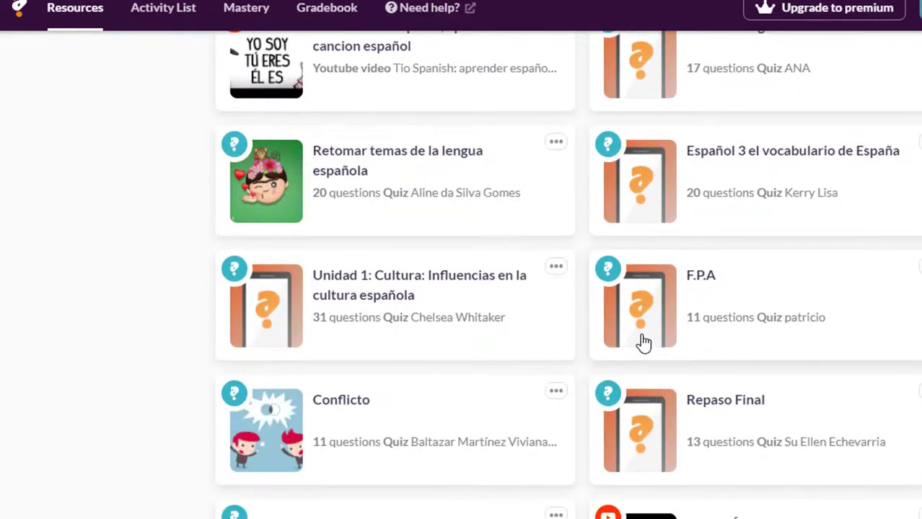
scroll(644, 345, down, 4)
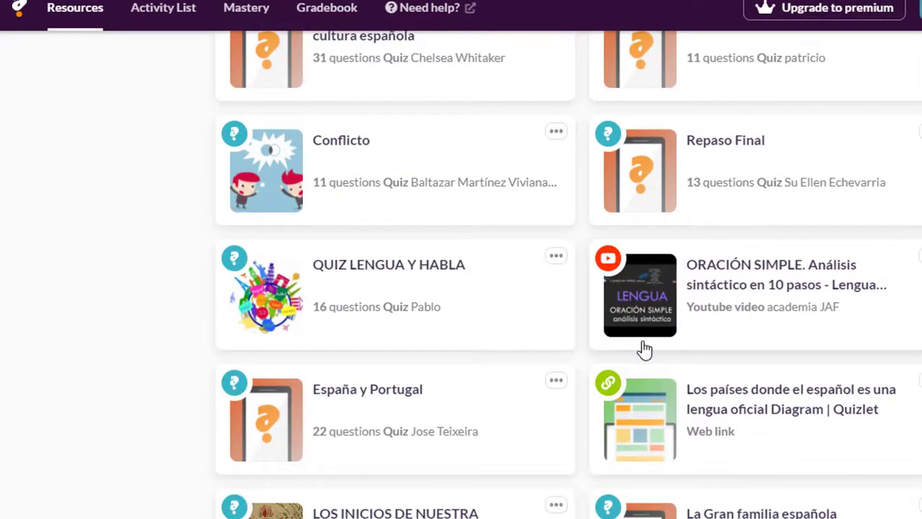
scroll(644, 350, down, 1)
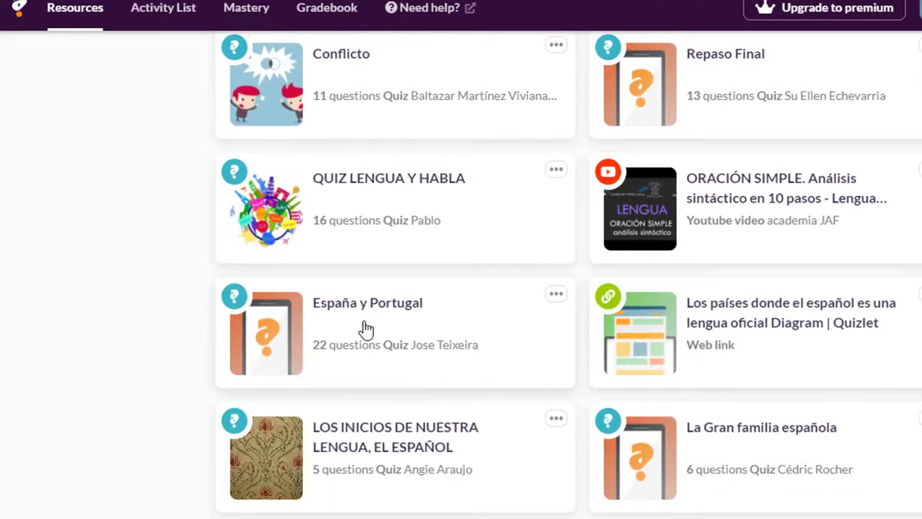
scroll(751, 358, down, 3)
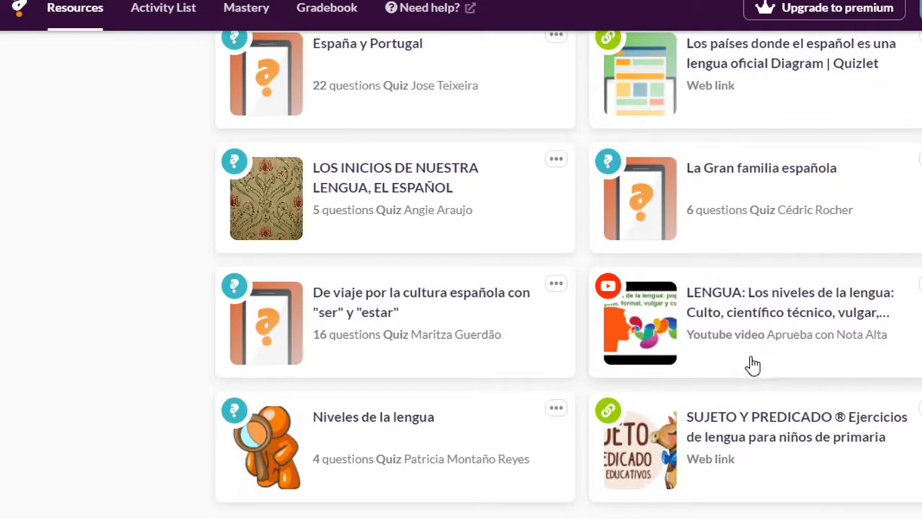
scroll(752, 366, down, 1)
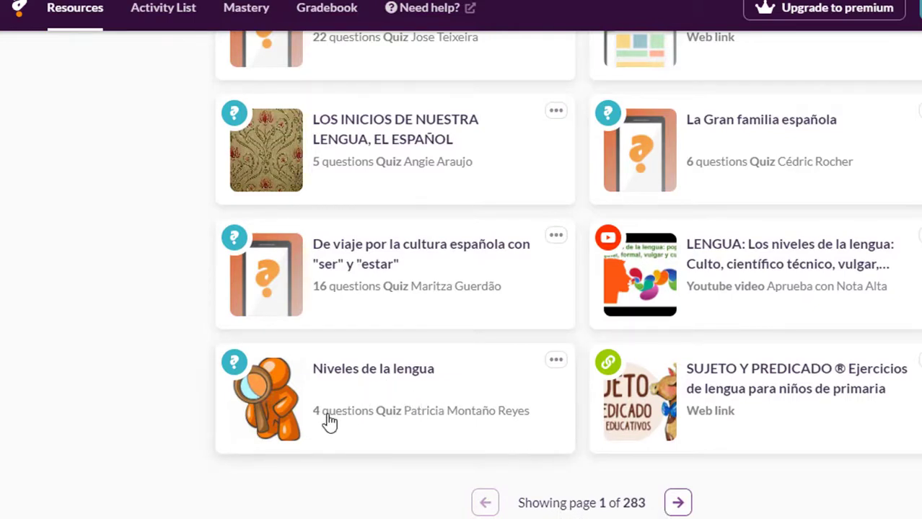
click(378, 373)
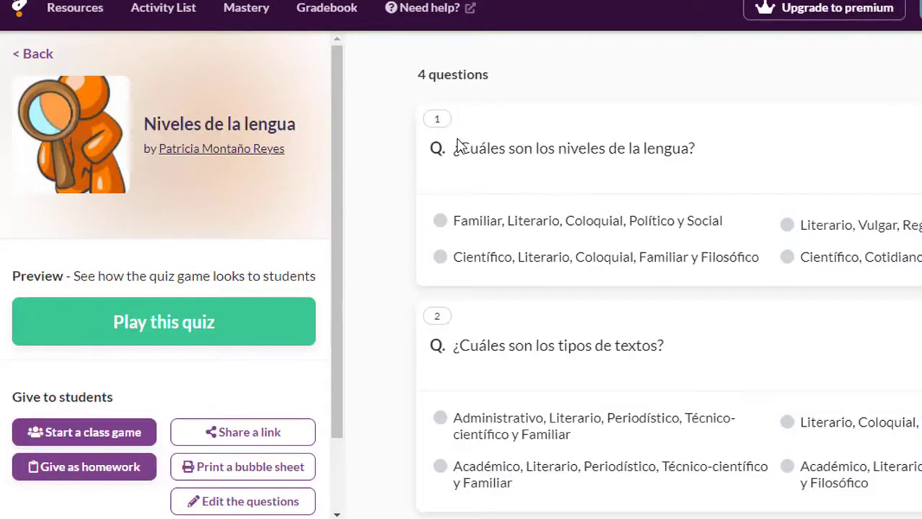
Step: Review all the questions and answer choices of the quiz Niveles de la lengua
scroll(484, 283, down, 5)
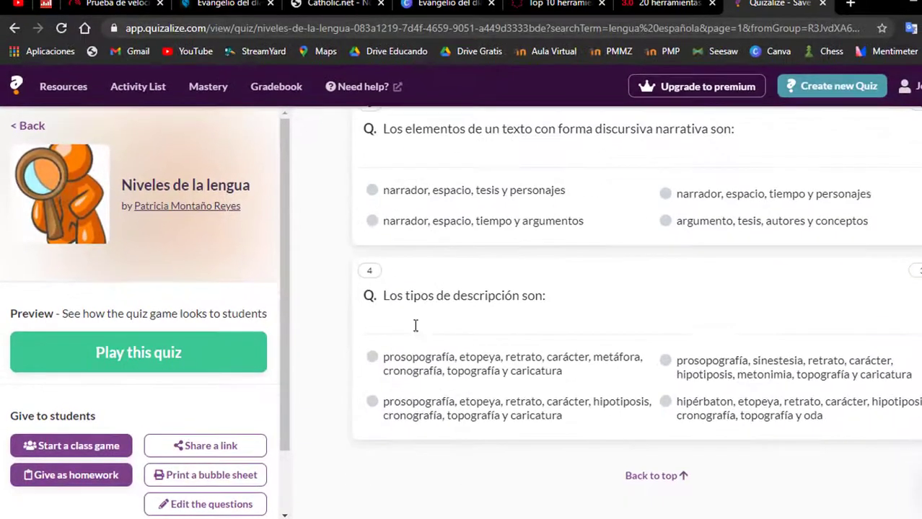
scroll(479, 358, up, 5)
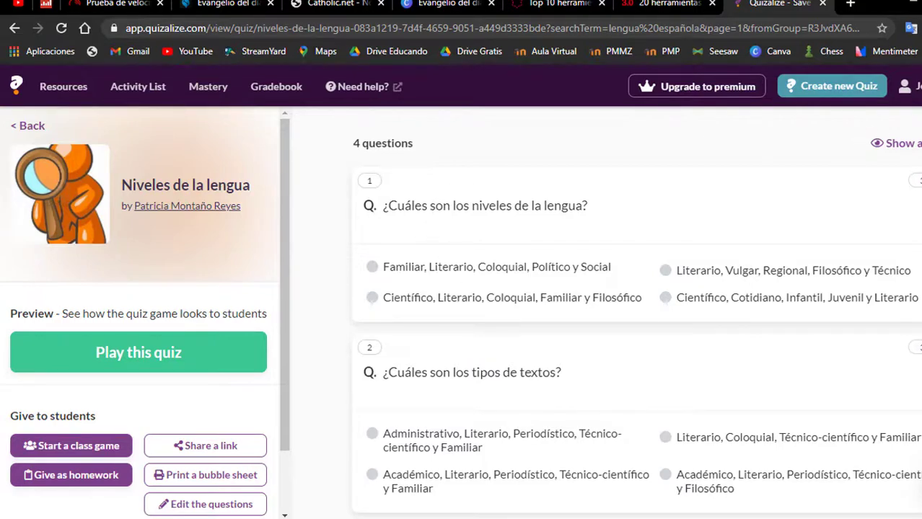
scroll(606, 310, down, 2)
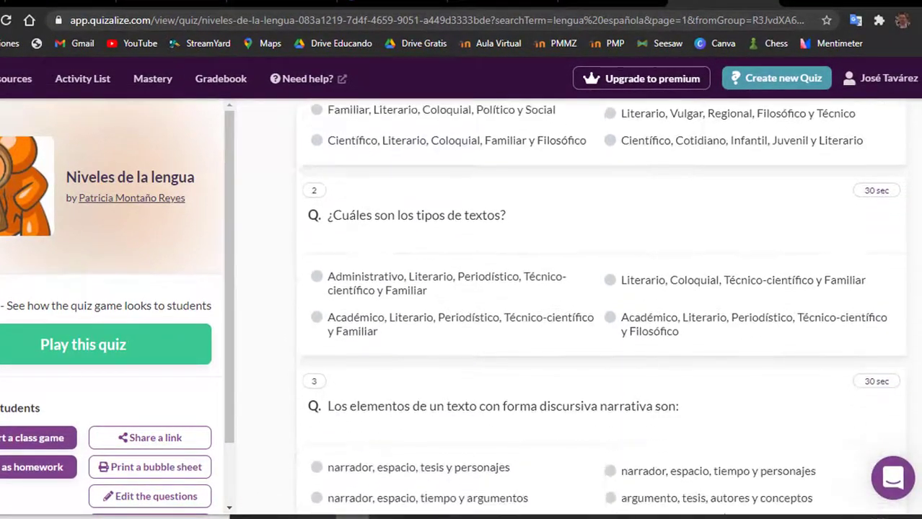
scroll(600, 295, down, 4)
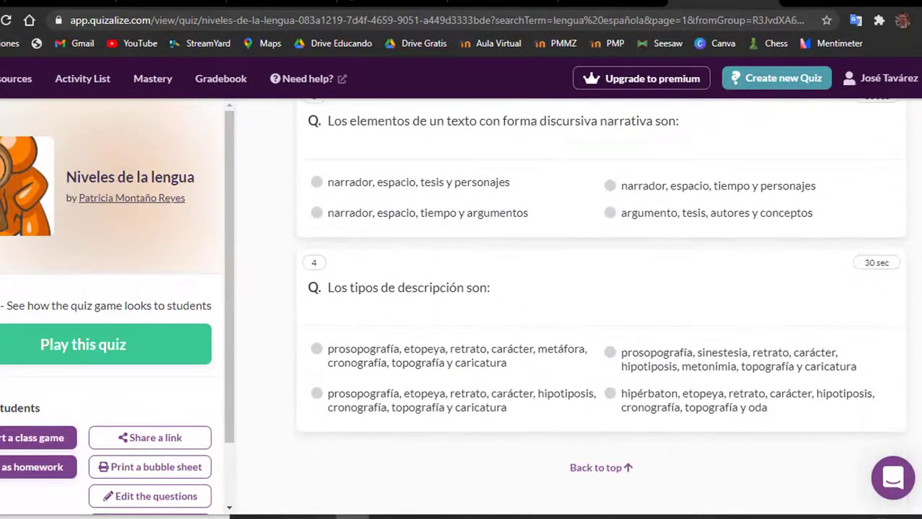
scroll(577, 289, up, 8)
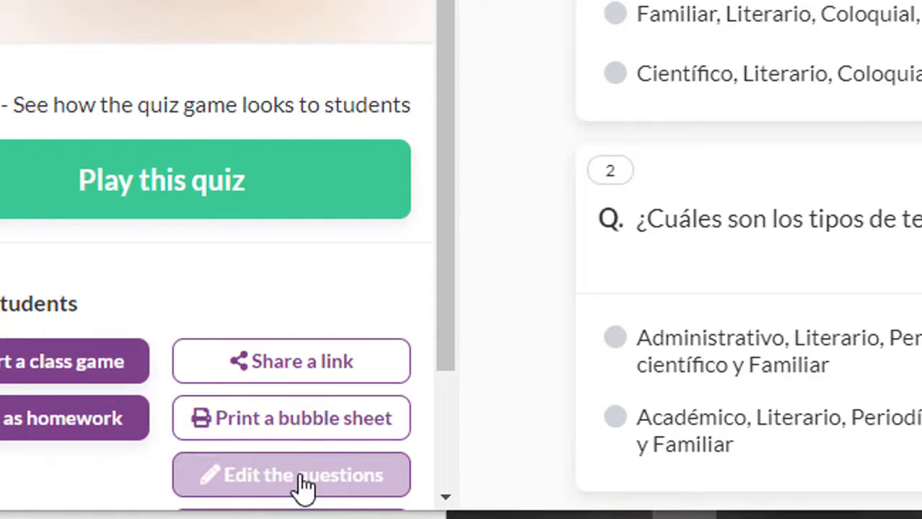
Step: Open the questions of Niveles de la lengua for editing and look through the question list
click(304, 476)
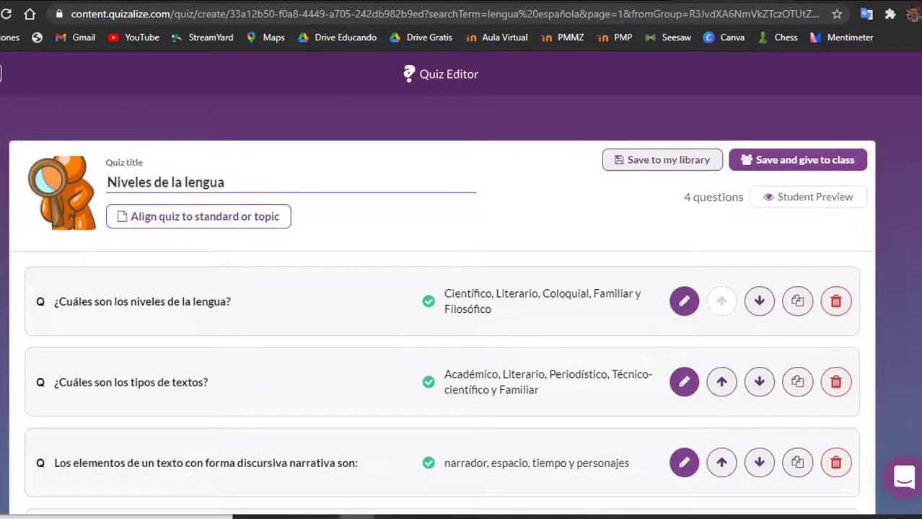
scroll(442, 317, down, 3)
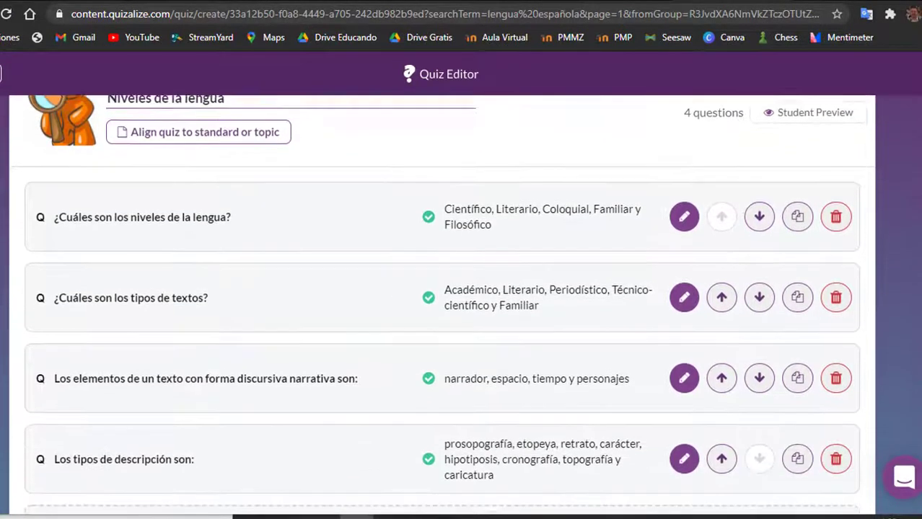
scroll(441, 317, down, 2)
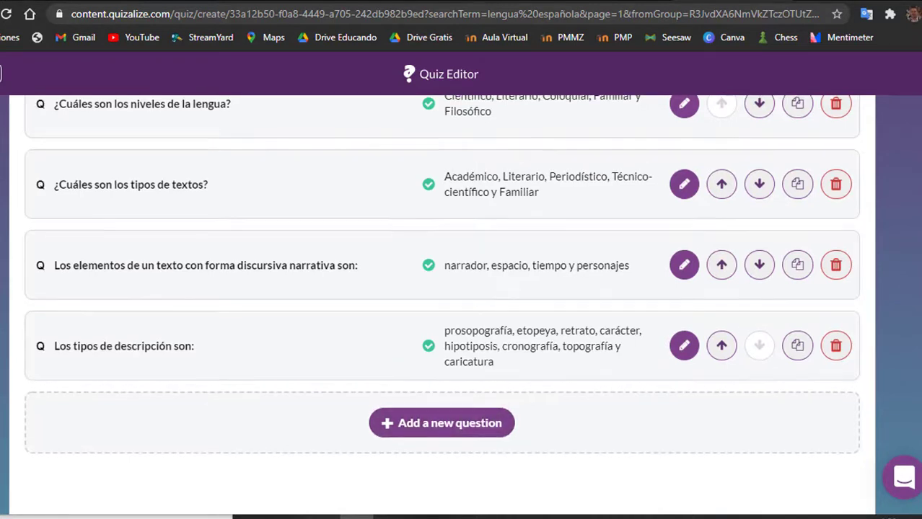
Step: Move the question "¿Cuáles son los niveles de la lengua?" to third place and open it for editing
scroll(844, 199, up, 1)
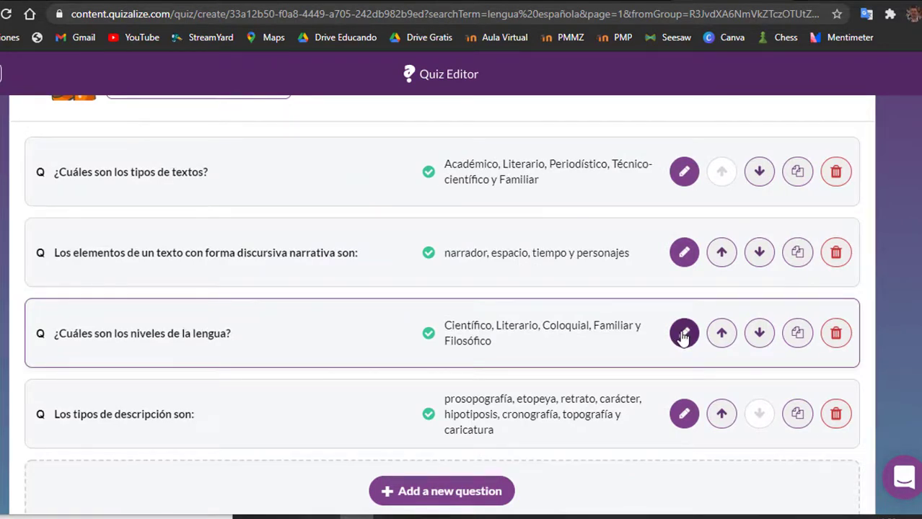
click(683, 334)
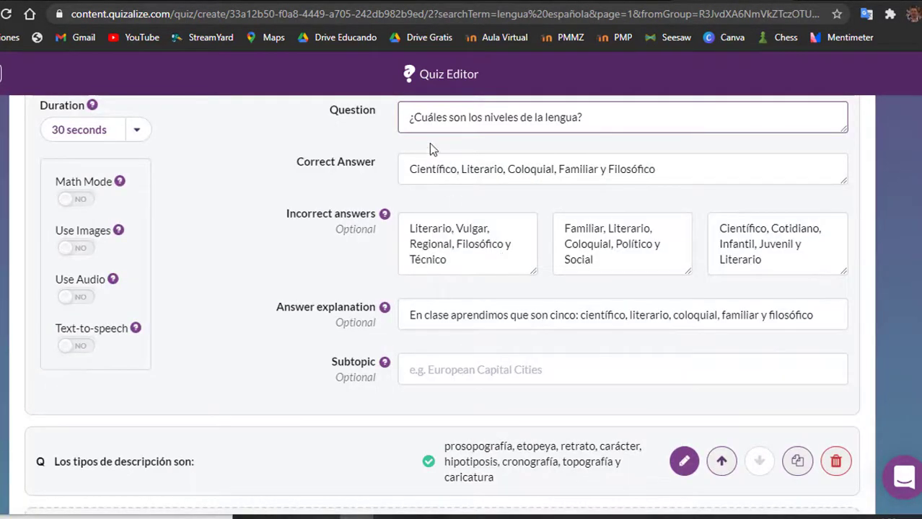
Step: Close the quiz editor and discard the unsaved changes to Niveles de la lengua
drag(408, 117, 598, 122)
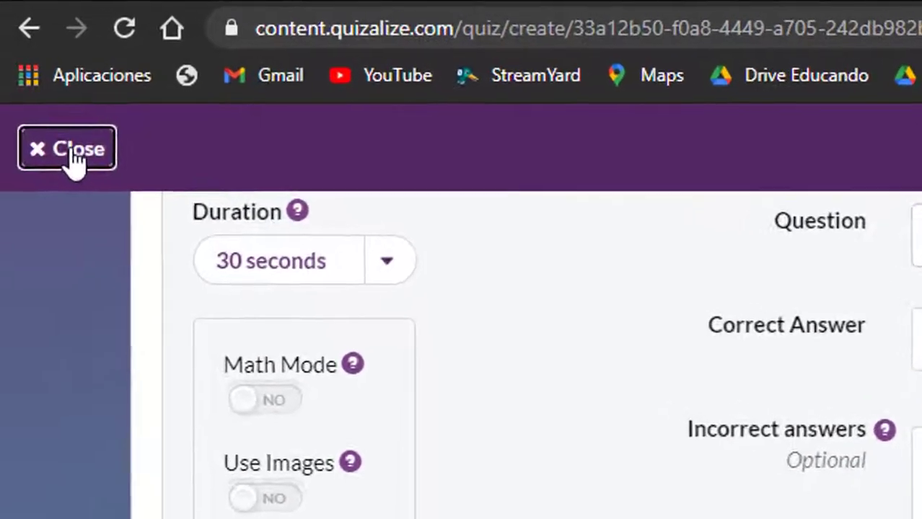
click(18, 104)
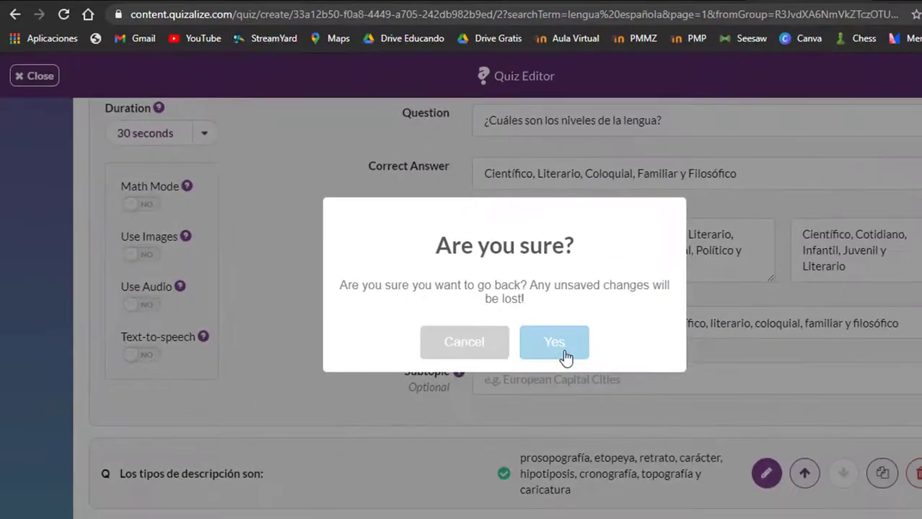
click(558, 348)
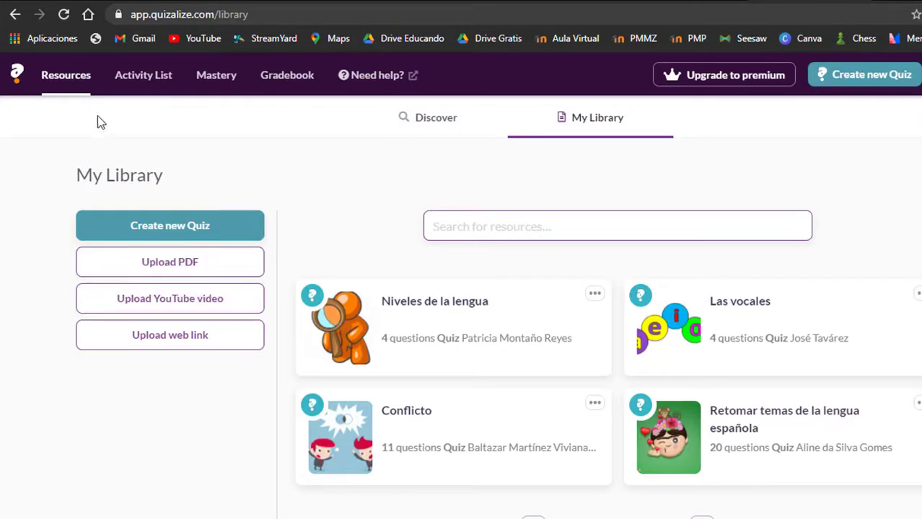
Step: Open the activity list of the class Lengua Española de 3ro
click(127, 86)
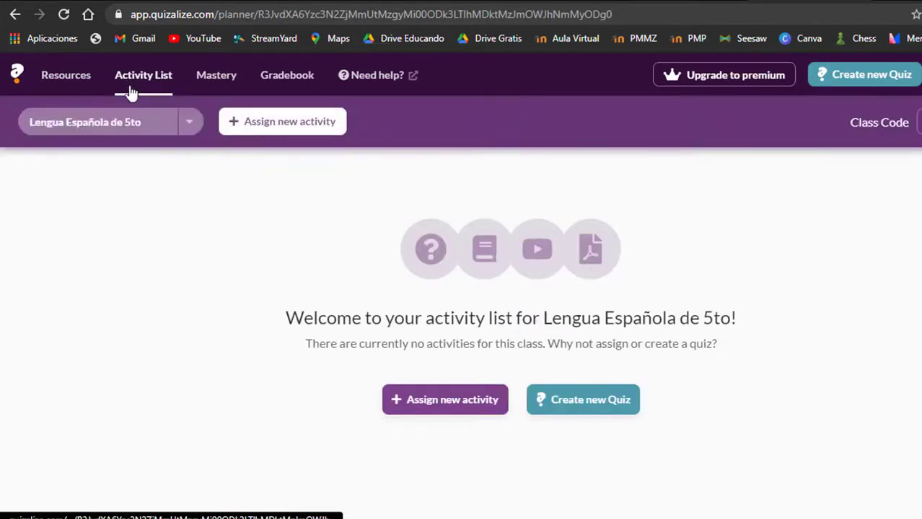
click(189, 124)
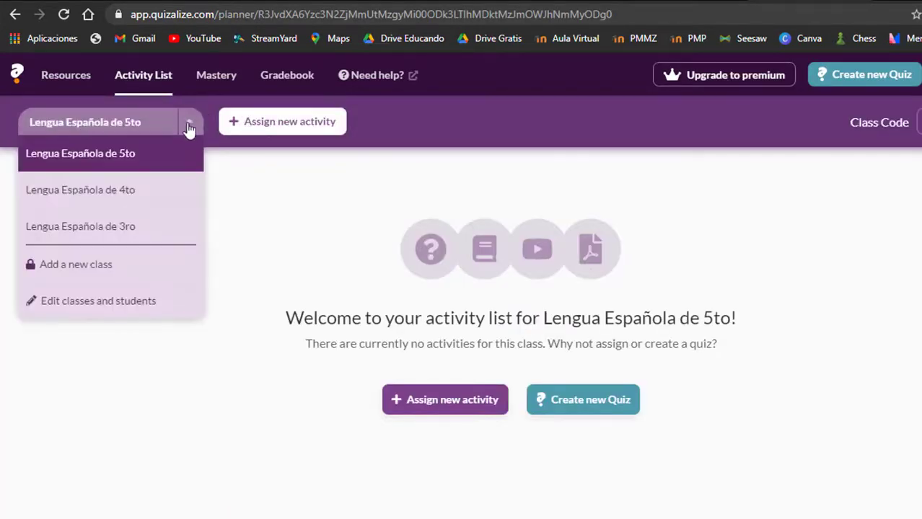
click(90, 229)
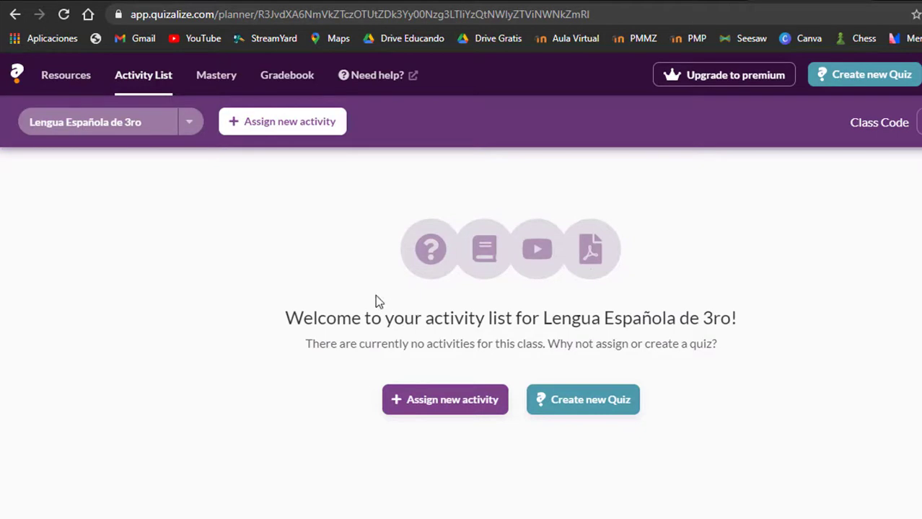
Step: Start assigning a new activity, search the resources for "lengua española" and open the quiz Niveles de la lengua
click(287, 122)
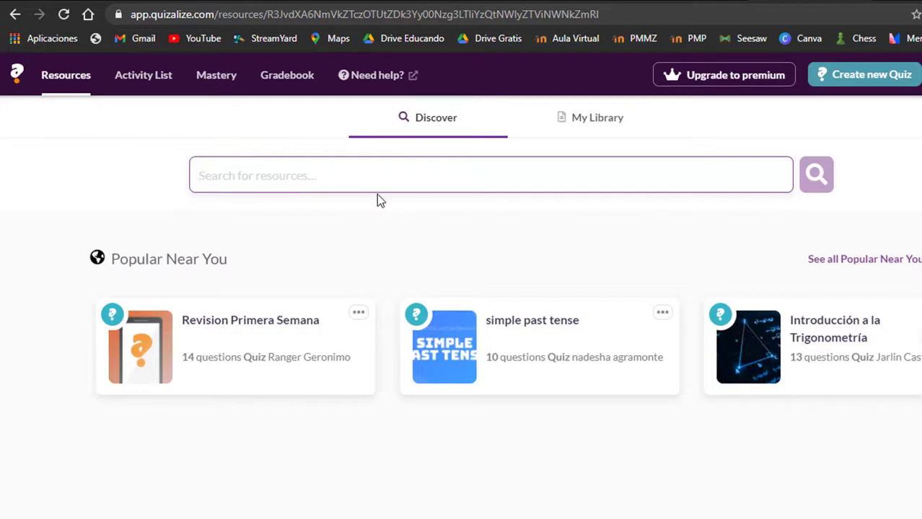
text(lengua española)
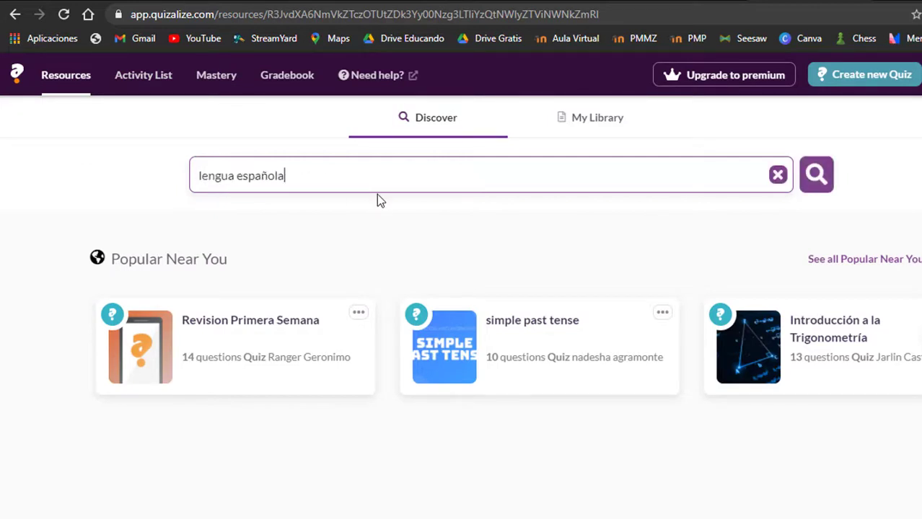
key(Return)
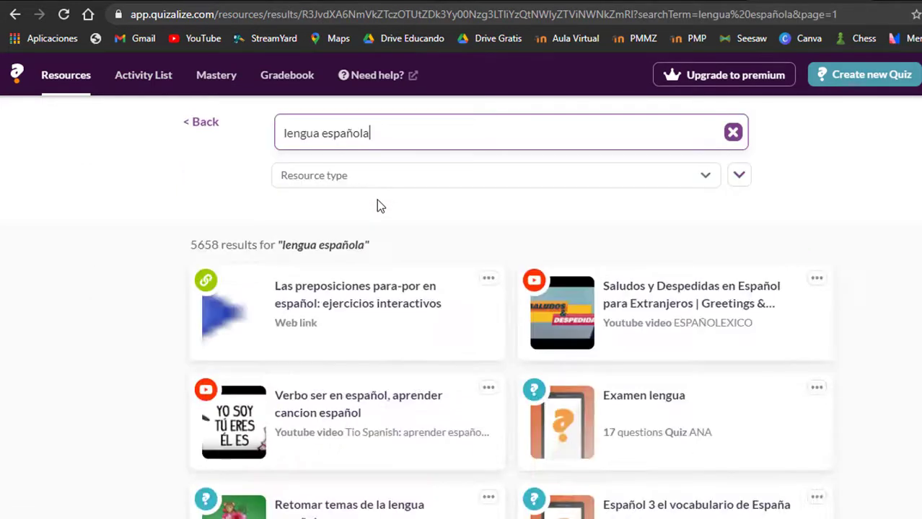
scroll(379, 346, down, 8)
scroll(384, 348, down, 5)
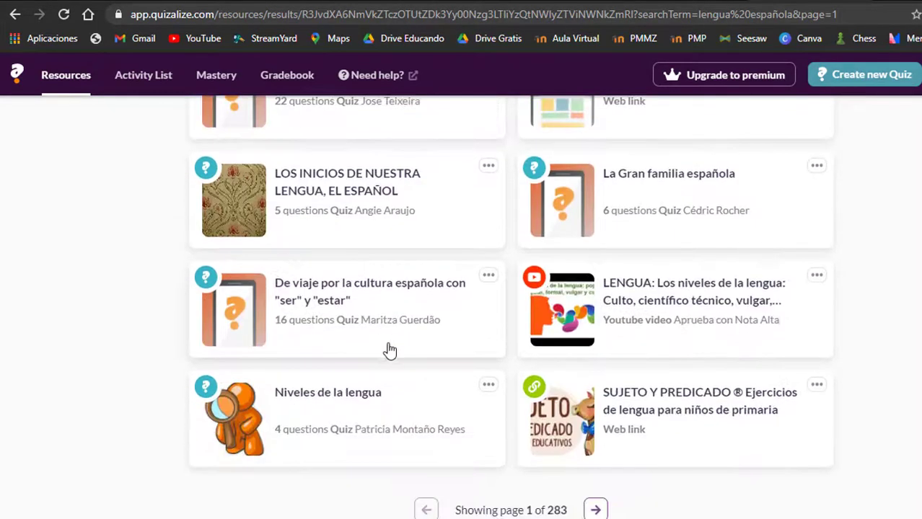
click(298, 396)
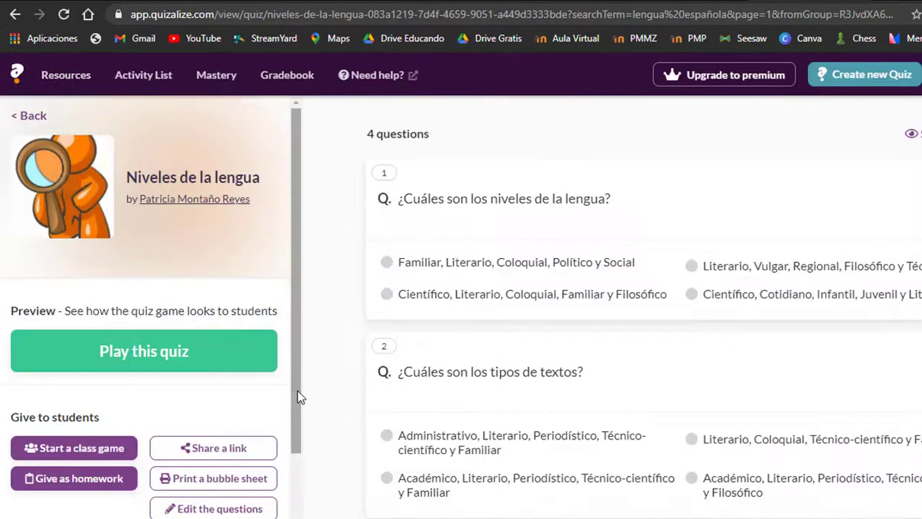
Step: Look through the questions of Niveles de la lengua and the options for giving the quiz to students
scroll(184, 346, down, 1)
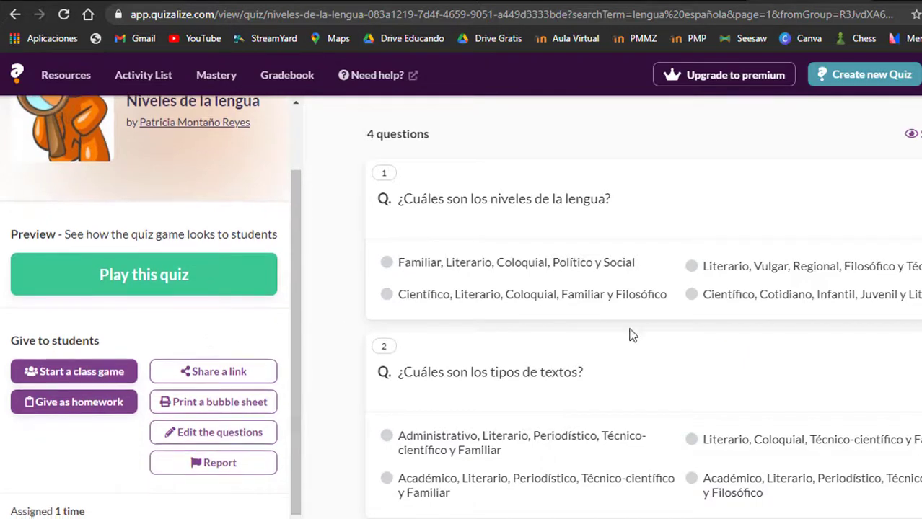
scroll(661, 347, down, 6)
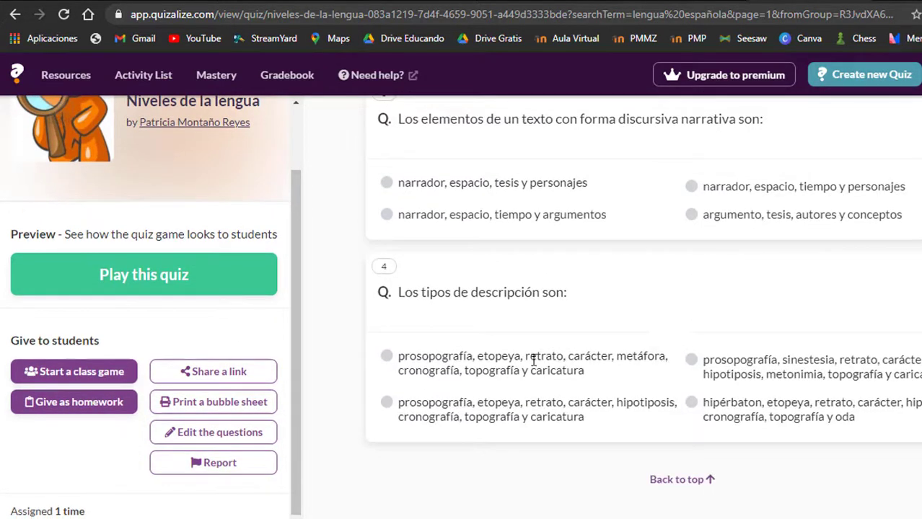
scroll(433, 372, up, 6)
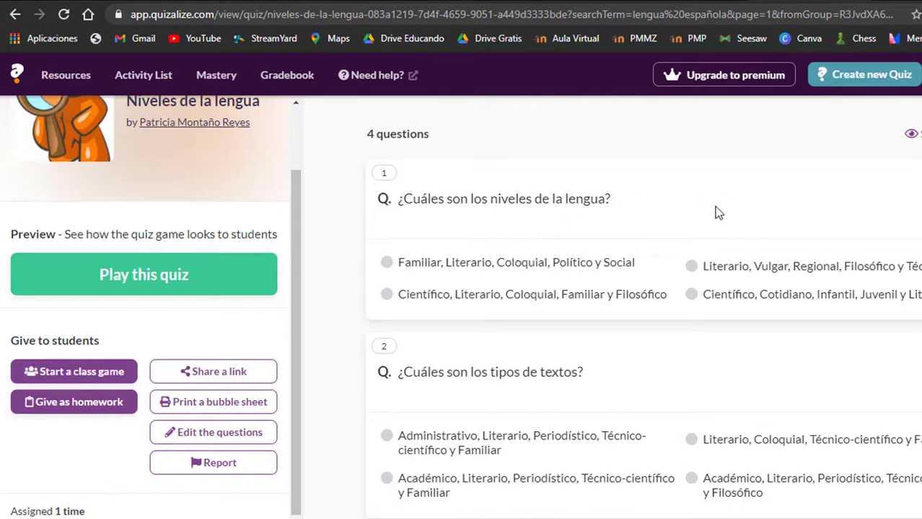
scroll(249, 260, up, 1)
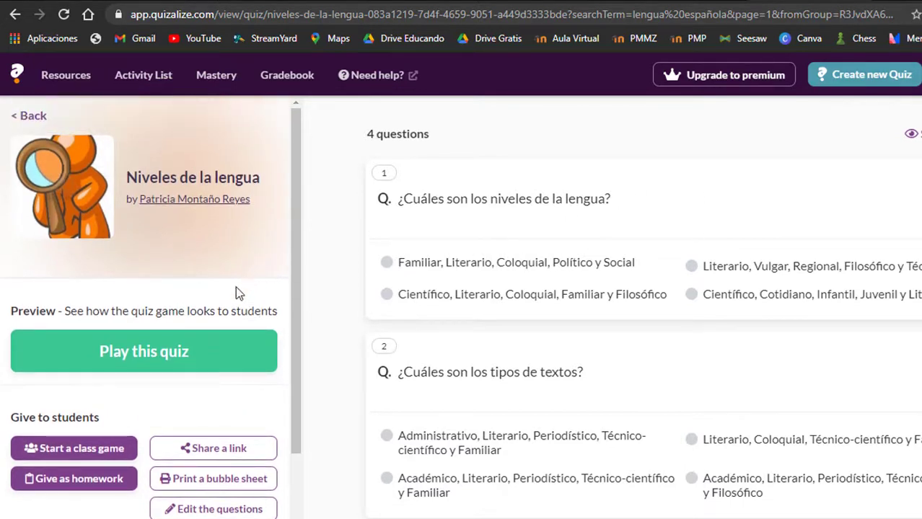
scroll(198, 357, down, 1)
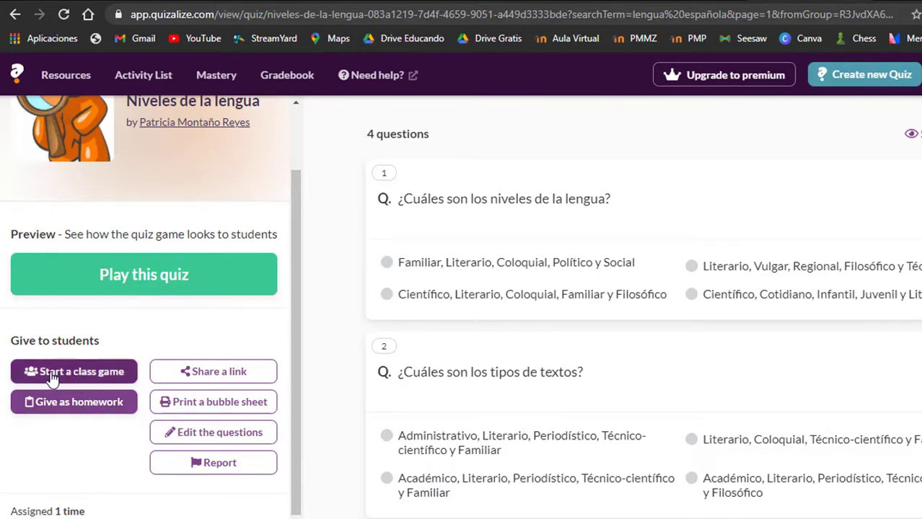
Step: Assign Niveles de la lengua as a class game to Lengua Española de 3ro, without any follow-up activities
click(78, 379)
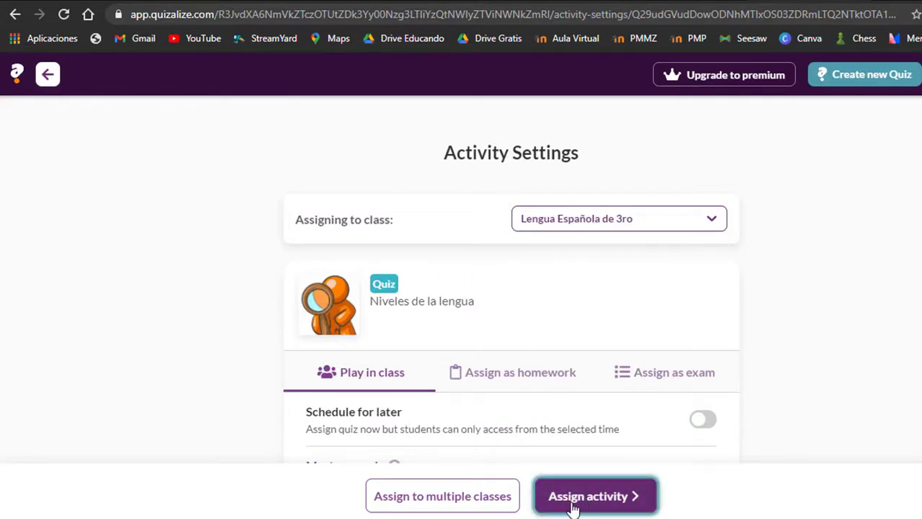
click(560, 223)
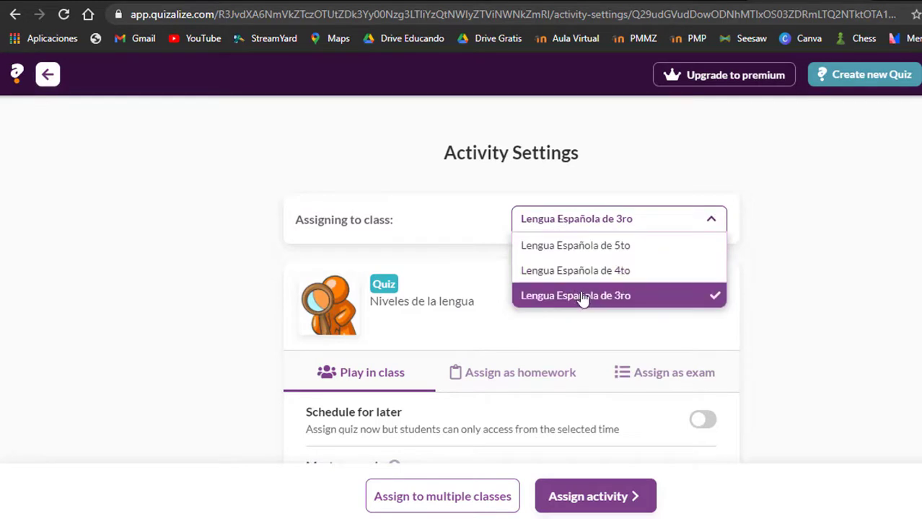
click(799, 314)
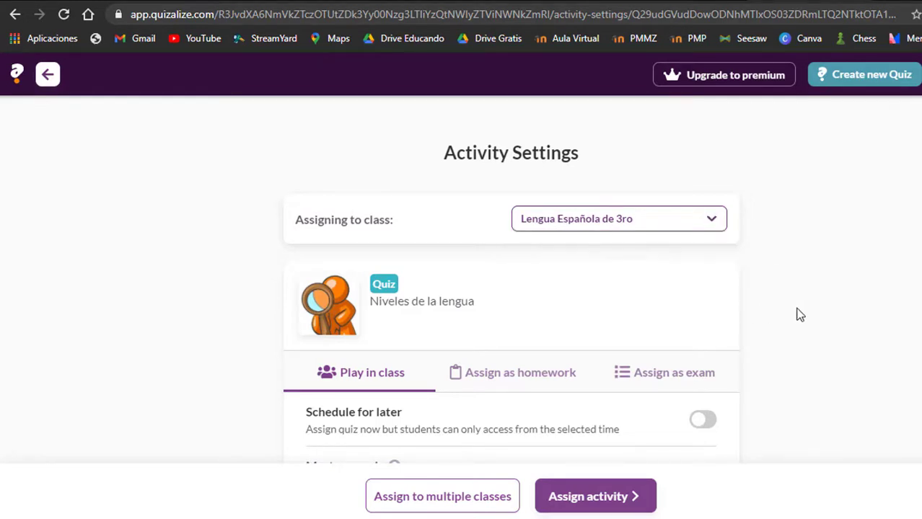
click(588, 507)
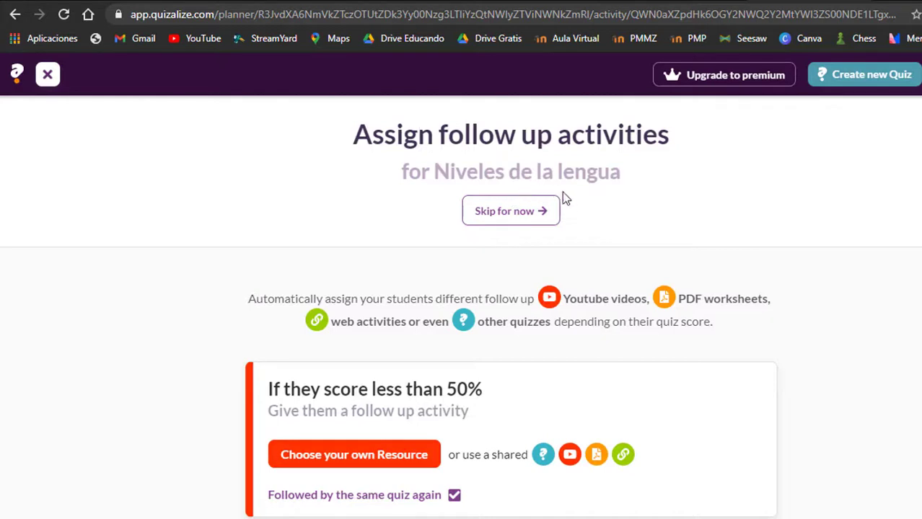
click(56, 77)
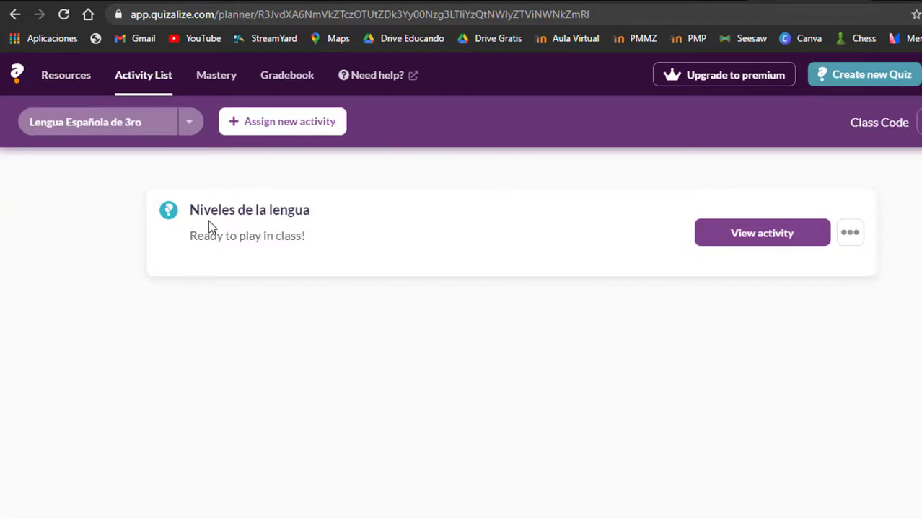
Step: Check the activity list of Lengua Española de 4to, then return to the one of Lengua Española de 3ro
click(190, 126)
click(148, 189)
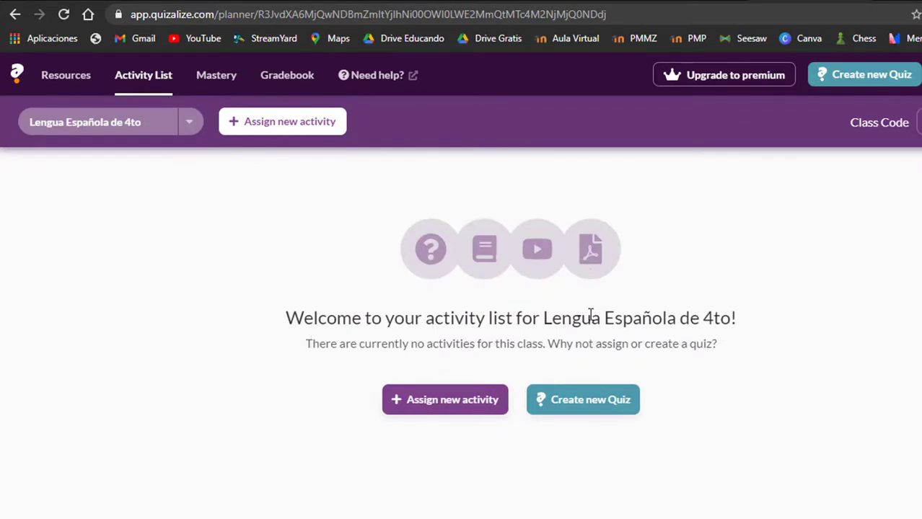
click(189, 124)
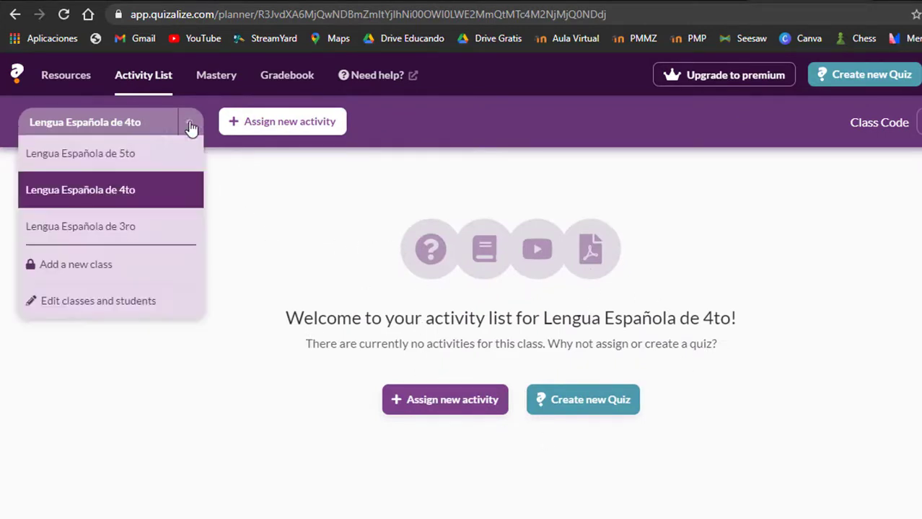
click(124, 225)
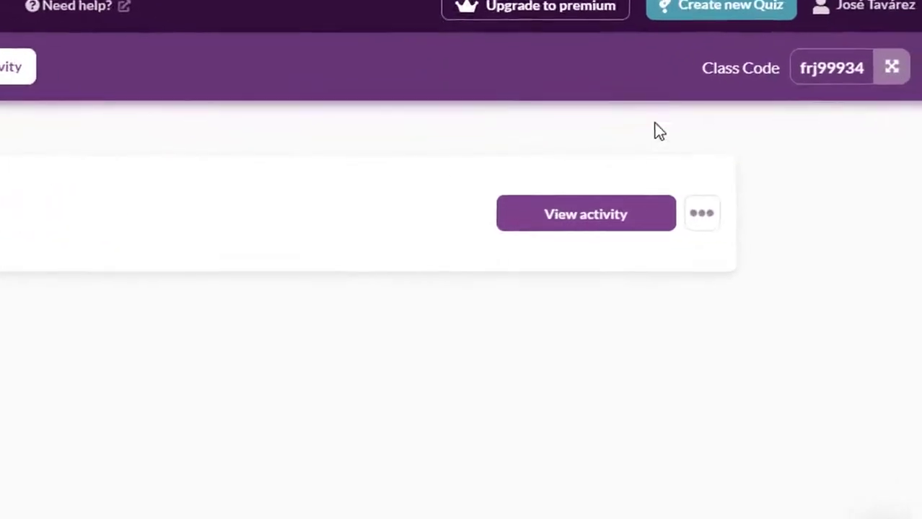
Step: Show the student access instructions for Lengua Española de 3ro and copy the class code
click(881, 65)
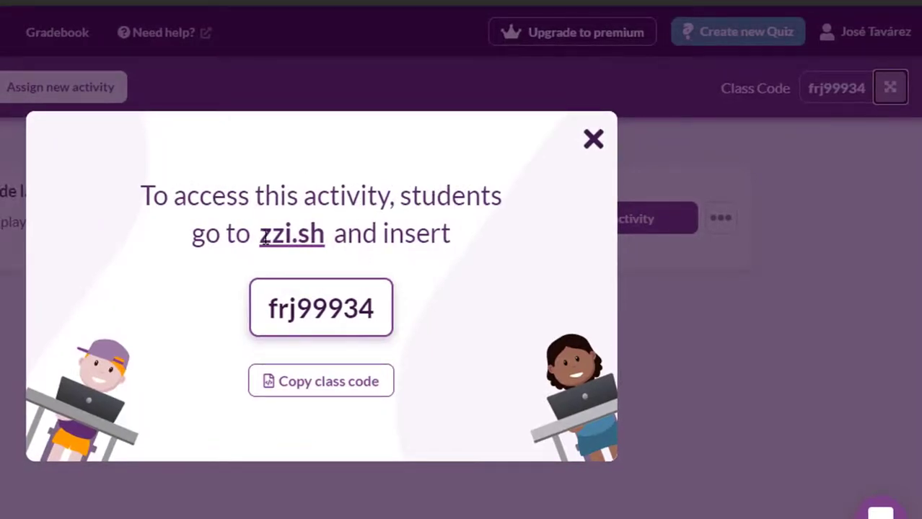
drag(260, 239, 327, 240)
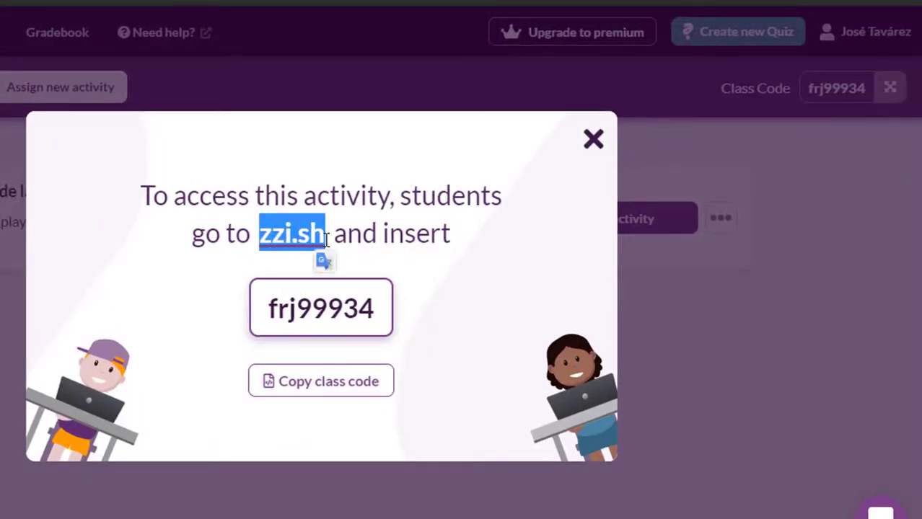
click(372, 304)
drag(270, 309, 375, 324)
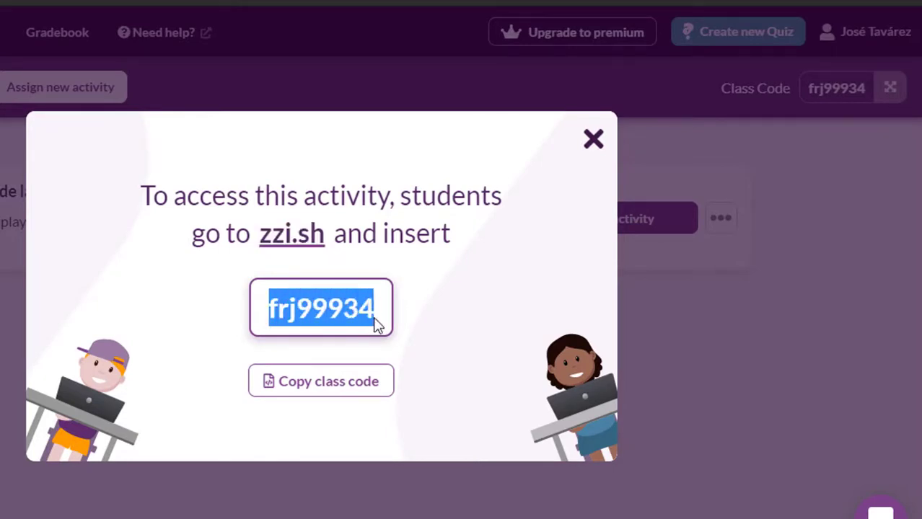
right_click(337, 304)
click(387, 322)
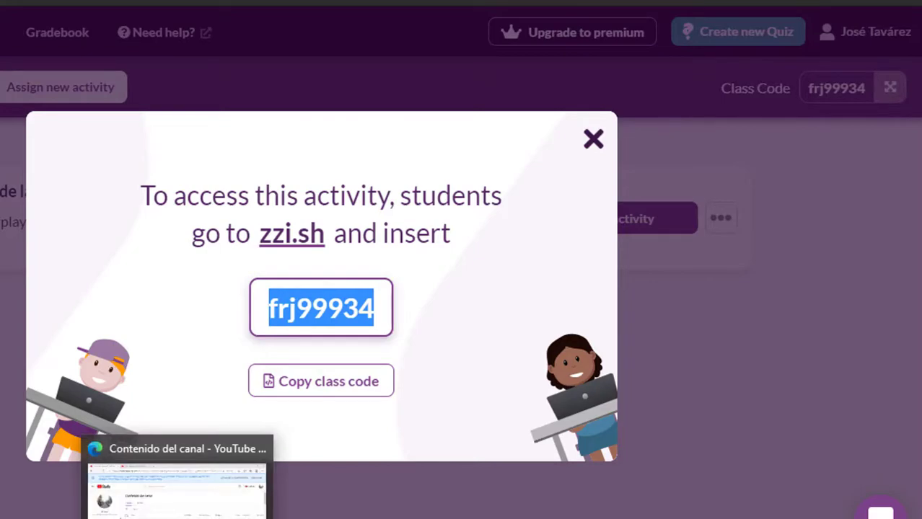
Step: Switch to the Edge browser and open the student login page zzi.sh in a new tab
click(180, 476)
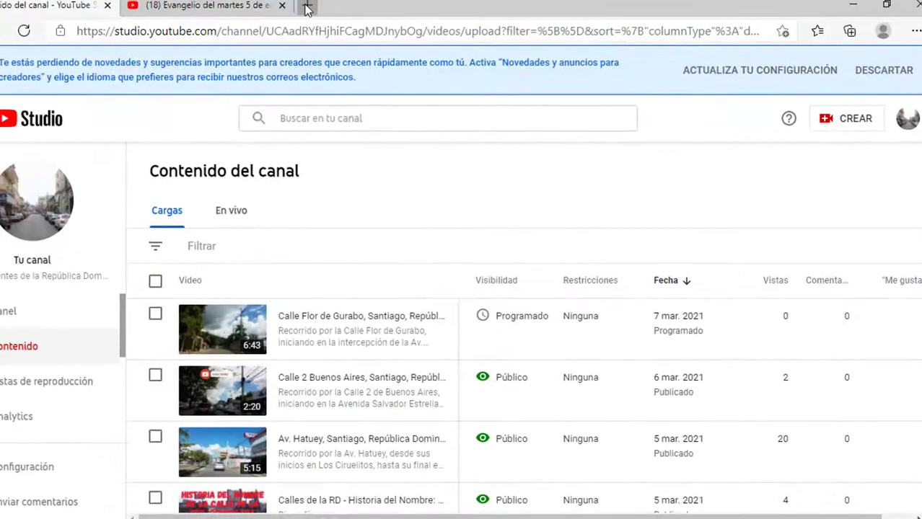
click(305, 6)
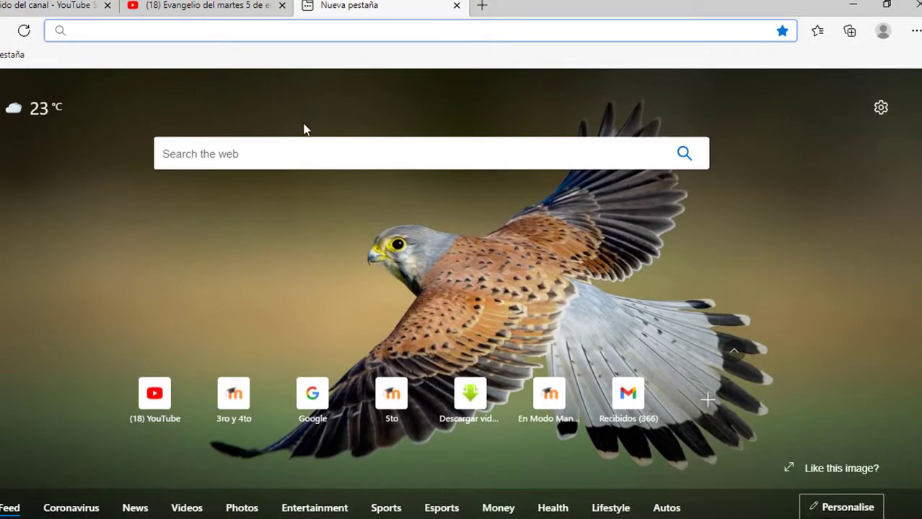
text(zzi.sh)
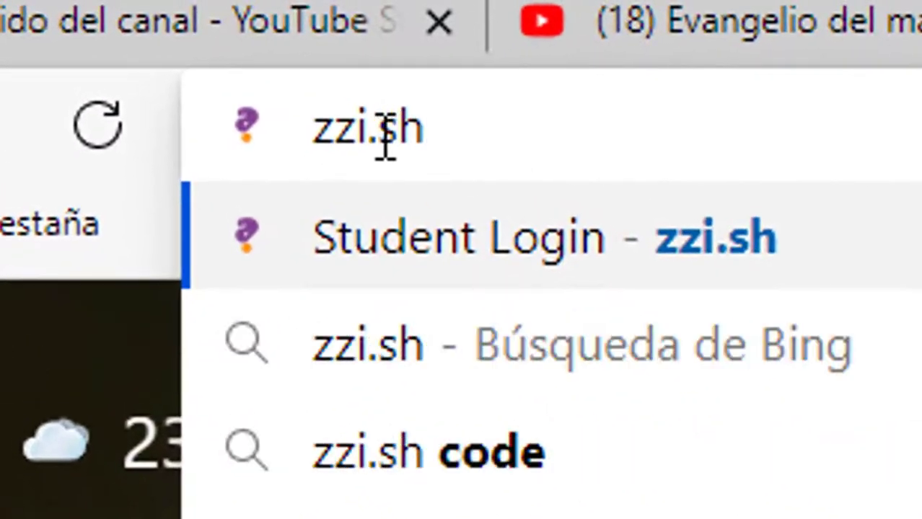
click(757, 216)
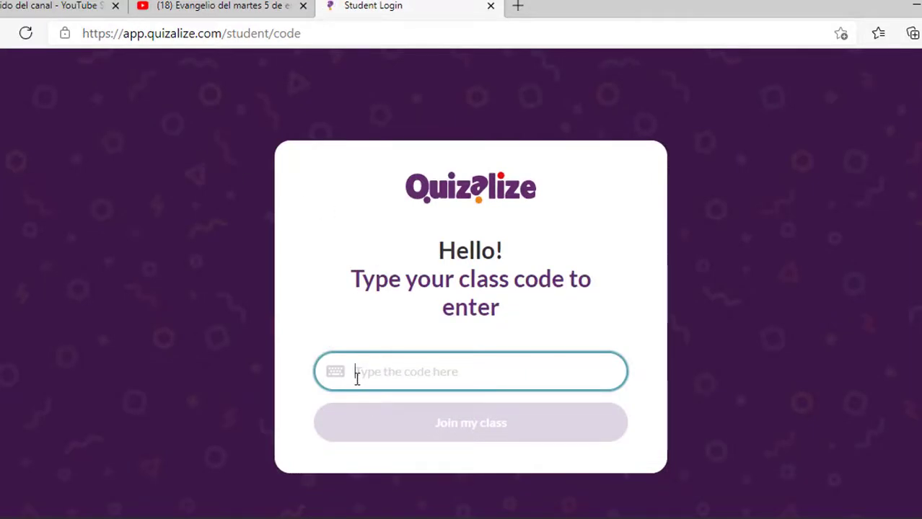
Step: Join the class as a student with the copied class code and go to the first and last name entry
key(ctrl+v)
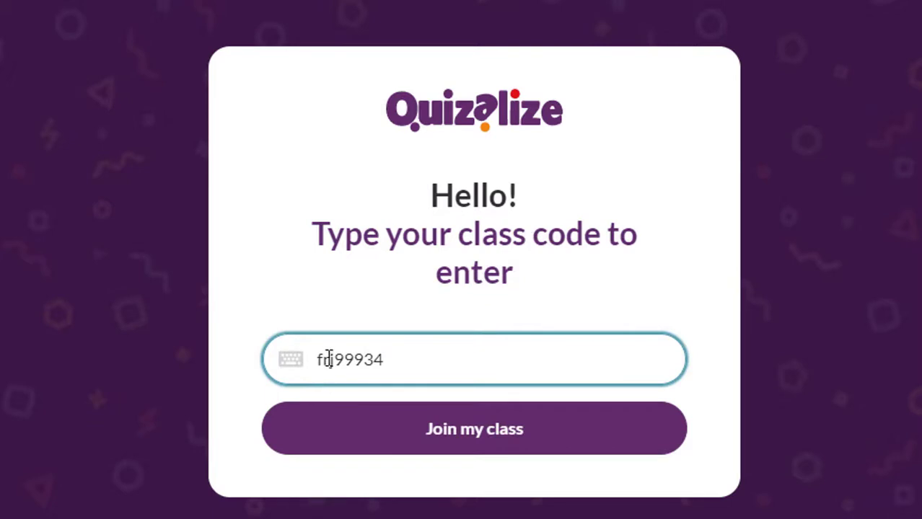
click(496, 443)
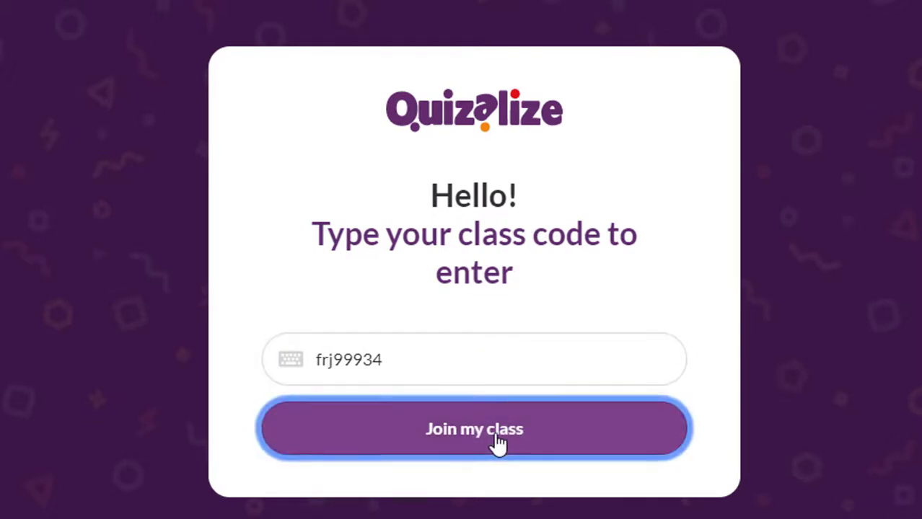
click(406, 71)
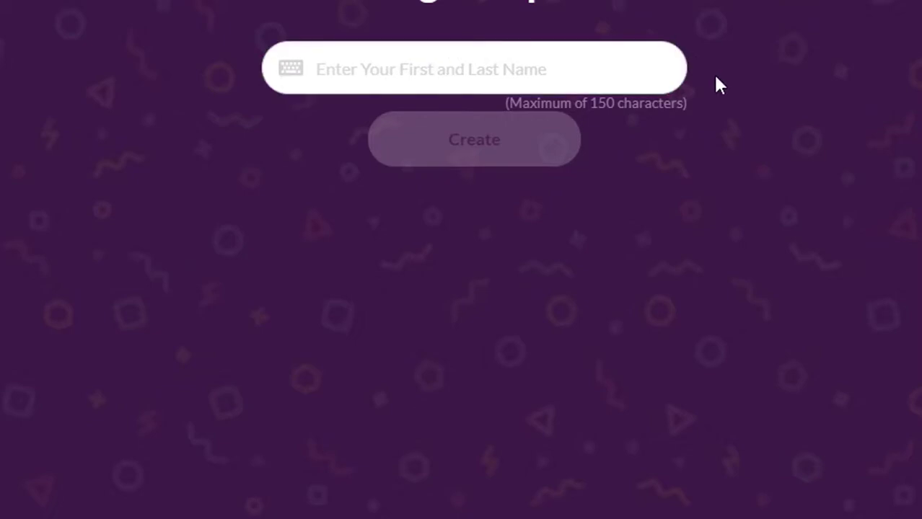
Step: Enter the student's first and last name, create the student and open the class Lengua Española de 3ro
click(585, 67)
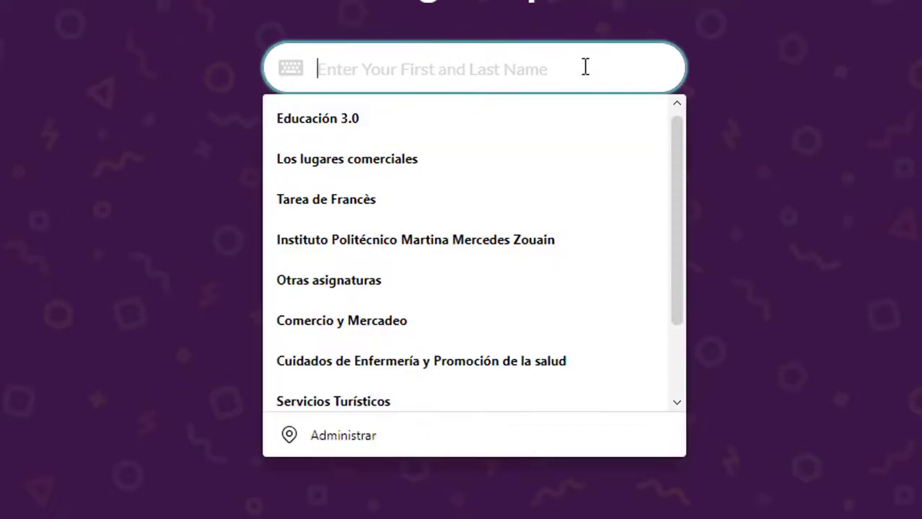
text(JO)
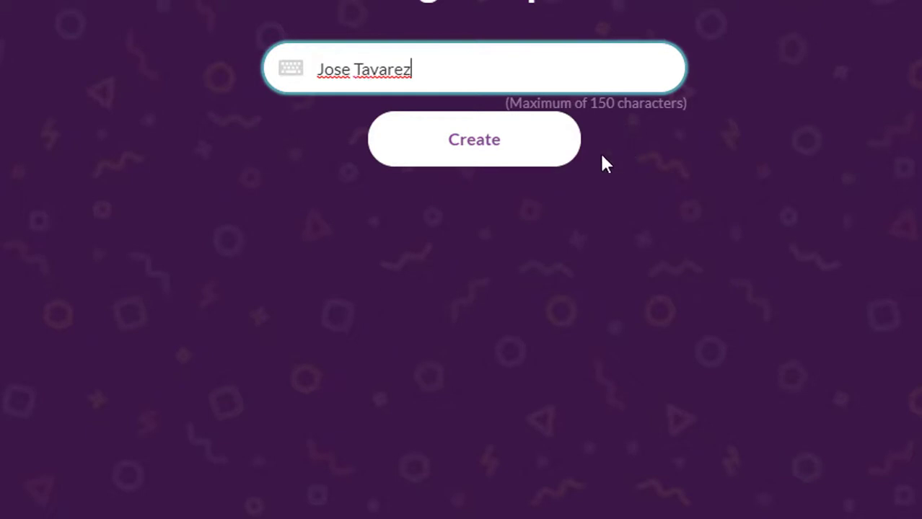
click(485, 152)
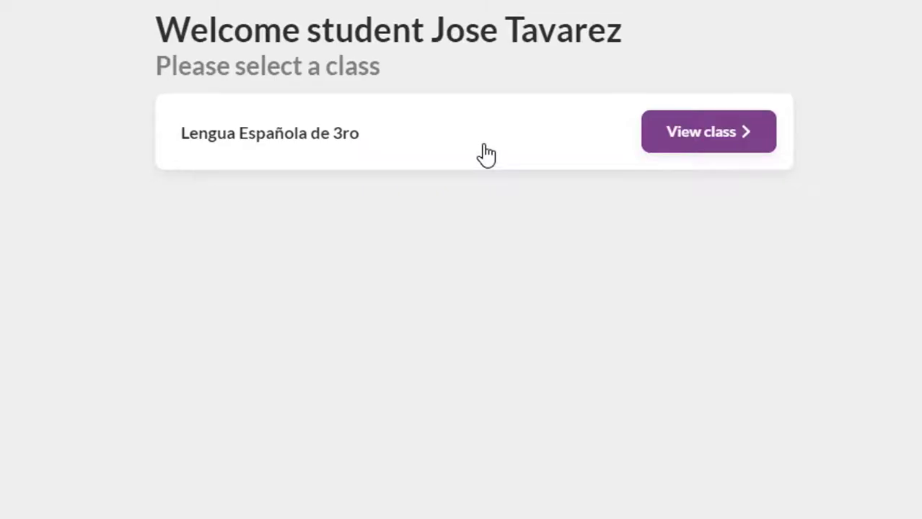
click(487, 153)
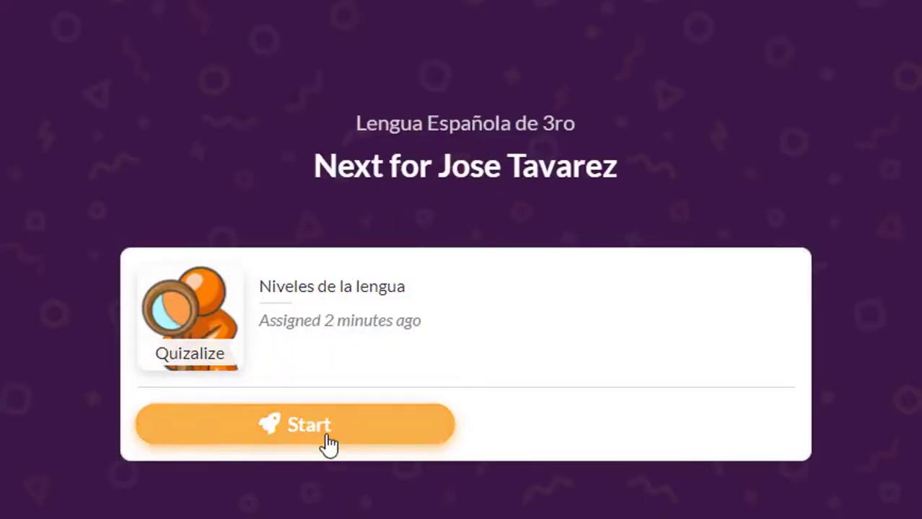
Step: Start the Niveles de la lengua quiz and answer the first question with "Científico, Literario, Coloquial, Familiar y Filosófico"
click(292, 431)
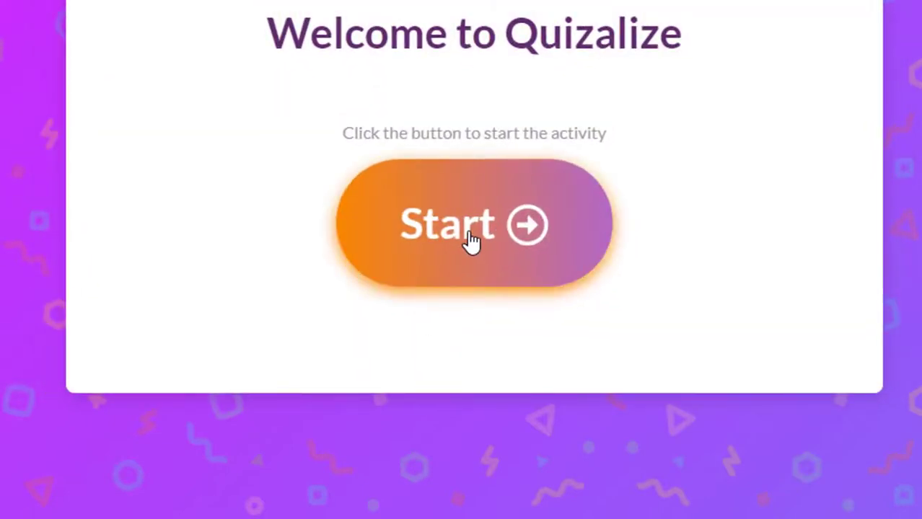
click(470, 241)
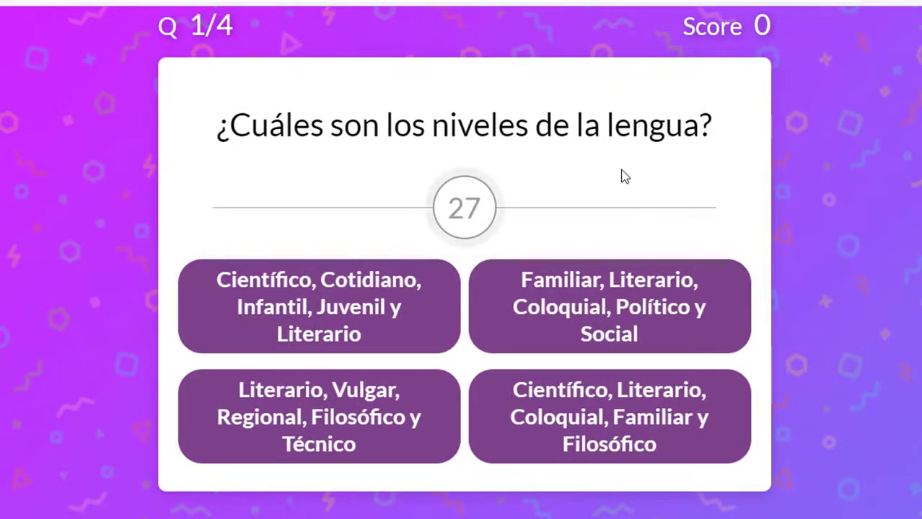
click(582, 417)
click(619, 422)
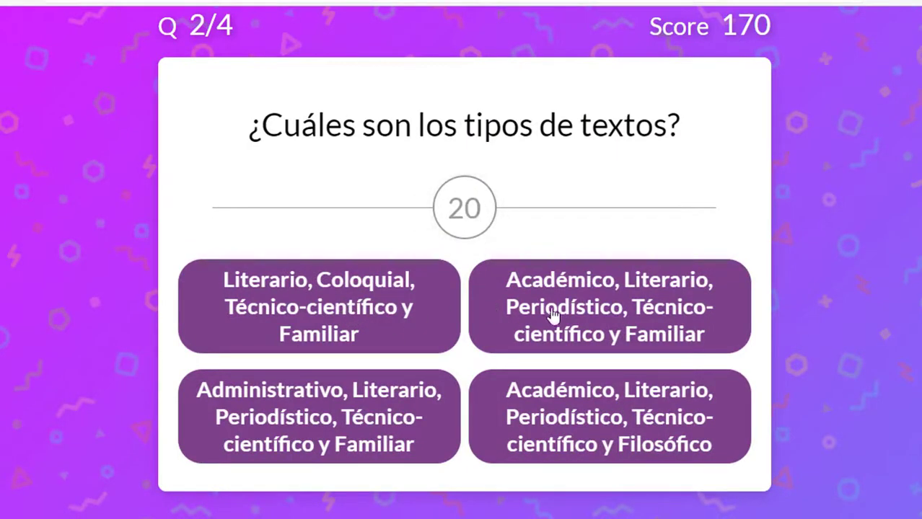
Step: Answer the text types question with "Literario, Coloquial, Técnico-científico y Familiar" and the narrative elements question with "narrador, espacio, tiempo y personajes"
click(360, 303)
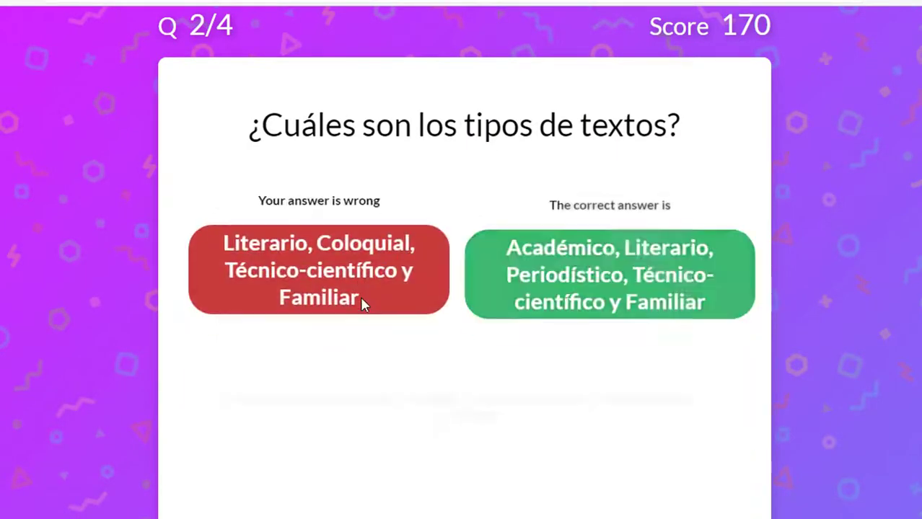
click(603, 476)
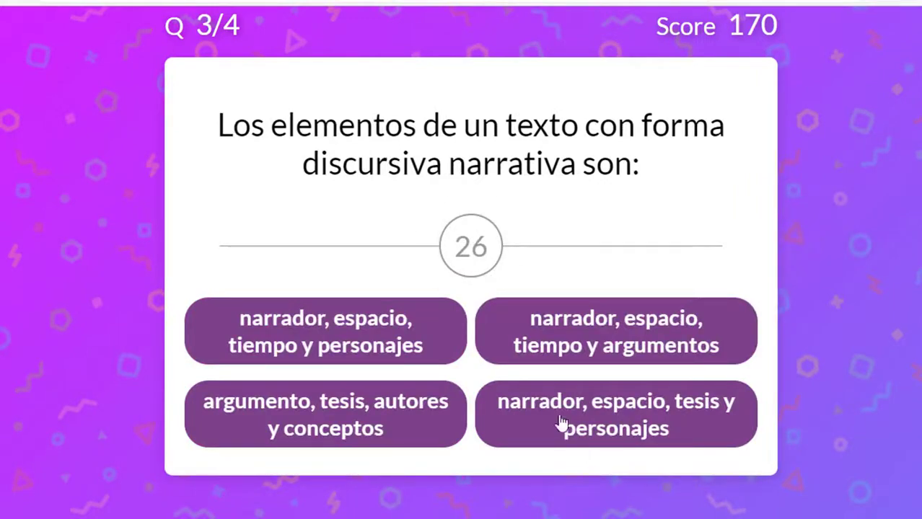
click(382, 334)
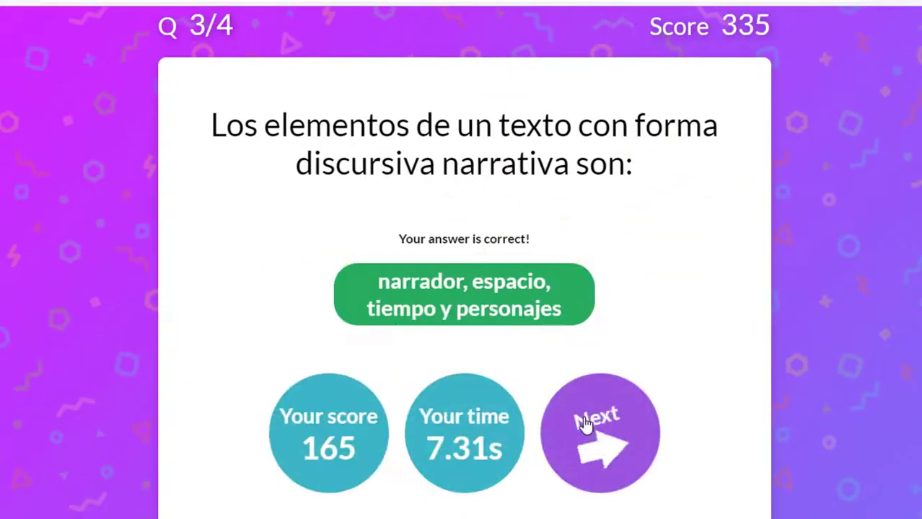
click(584, 425)
Step: Answer the description types question with "prosopografía, etopeya, retrato, carácter, hipotiposis, cronografía, topografía y caricatura" and finish the quiz
scroll(552, 404, down, 2)
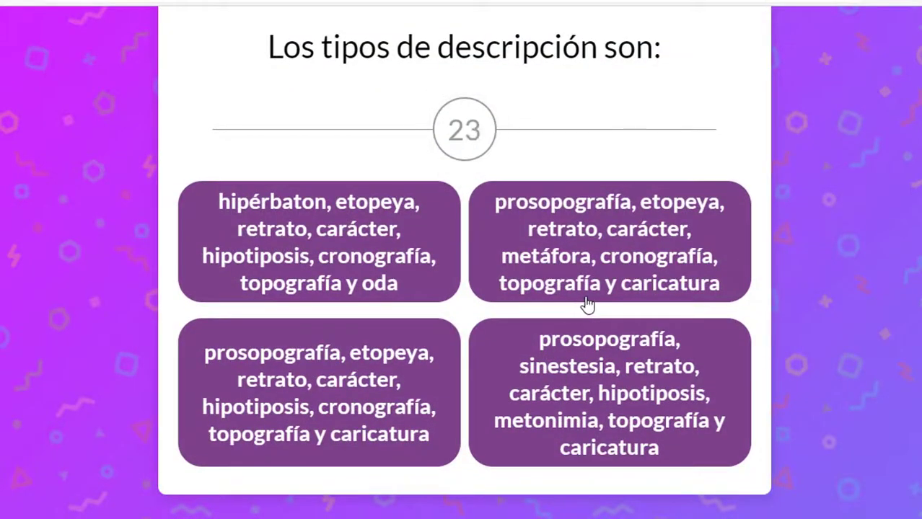
click(352, 392)
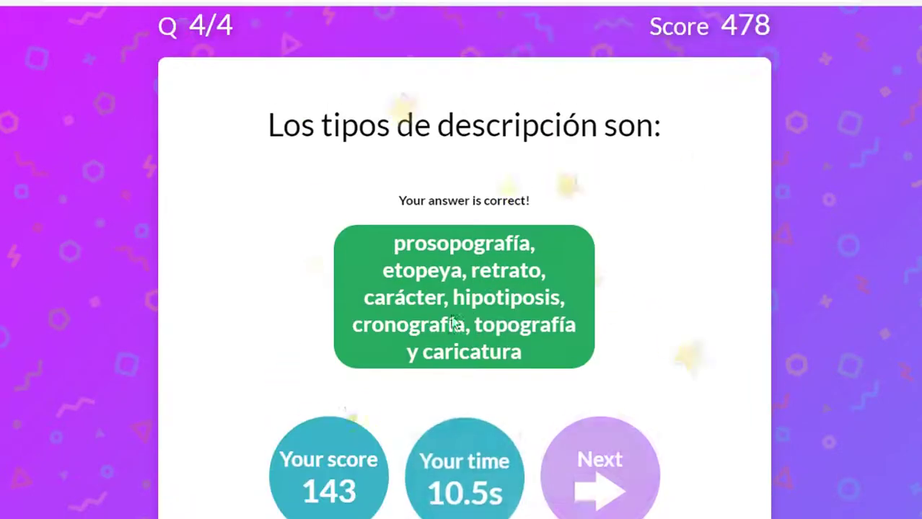
click(593, 470)
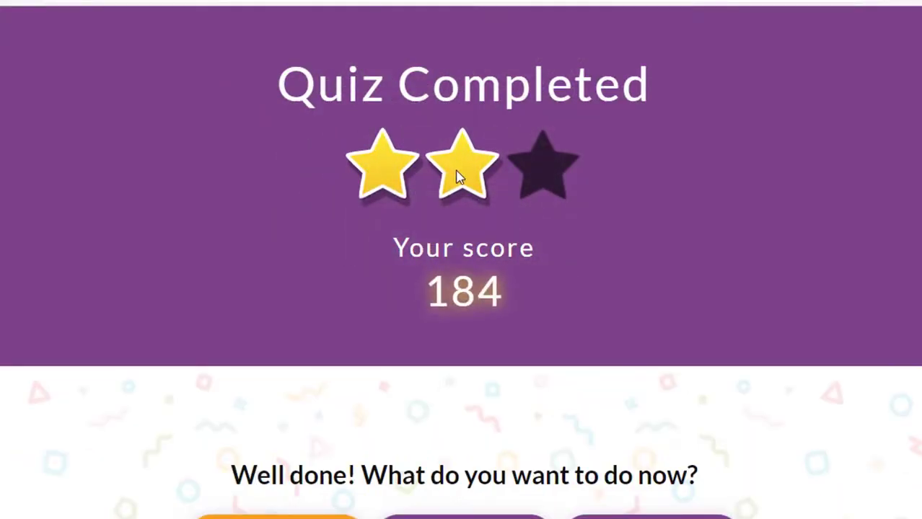
Step: Check the student's results for the completed quiz and review the wrong and right answers
scroll(488, 340, down, 2)
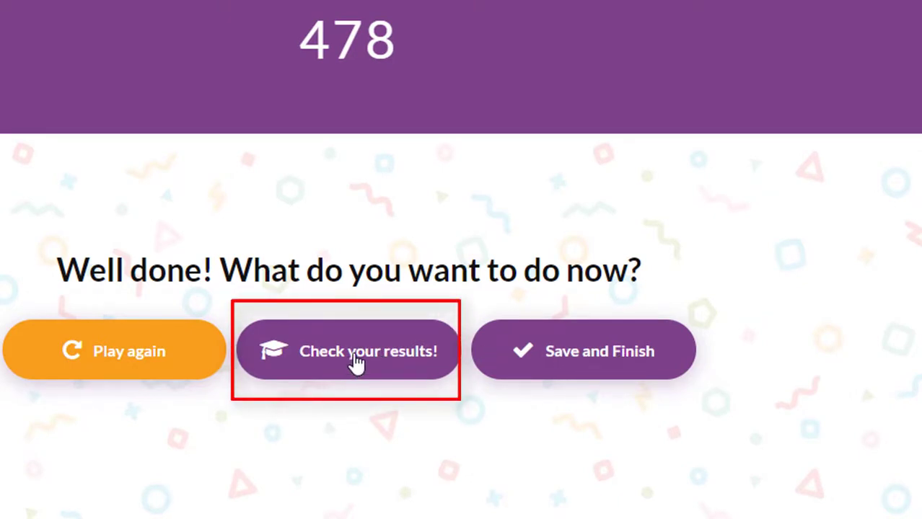
click(358, 364)
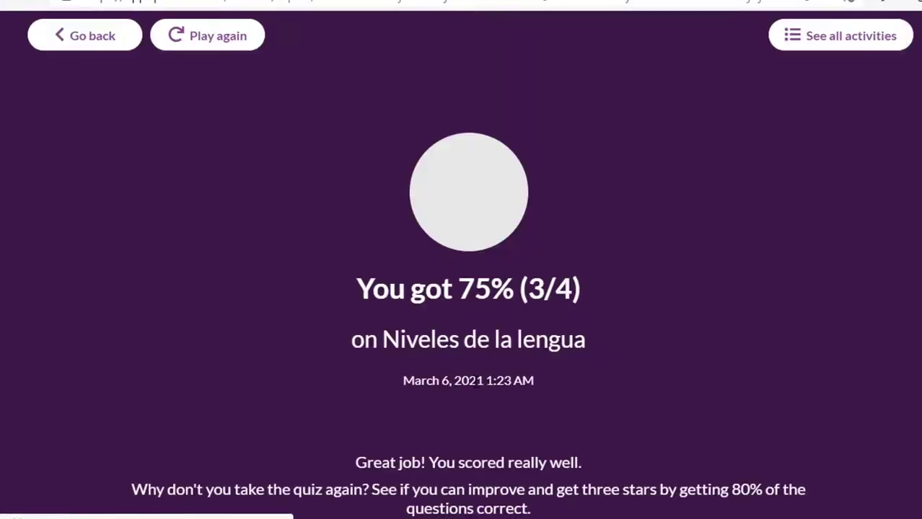
scroll(445, 372, down, 6)
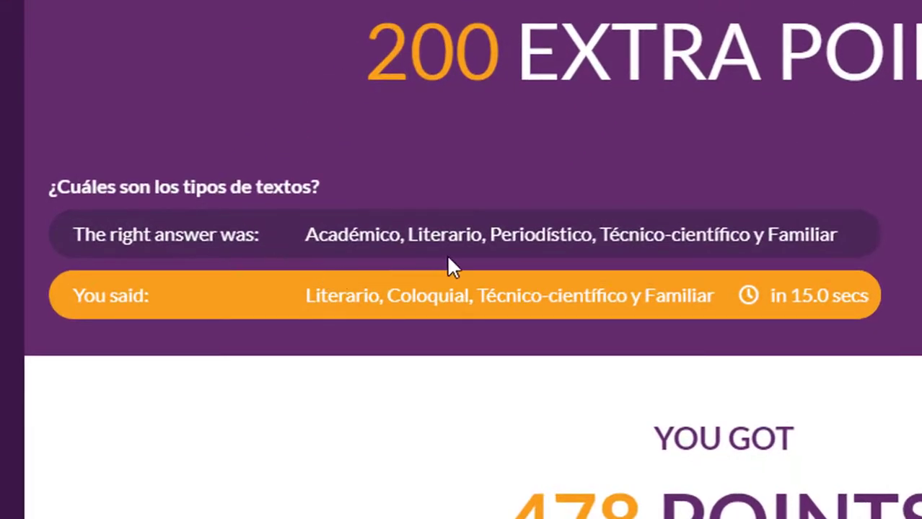
scroll(653, 282, down, 5)
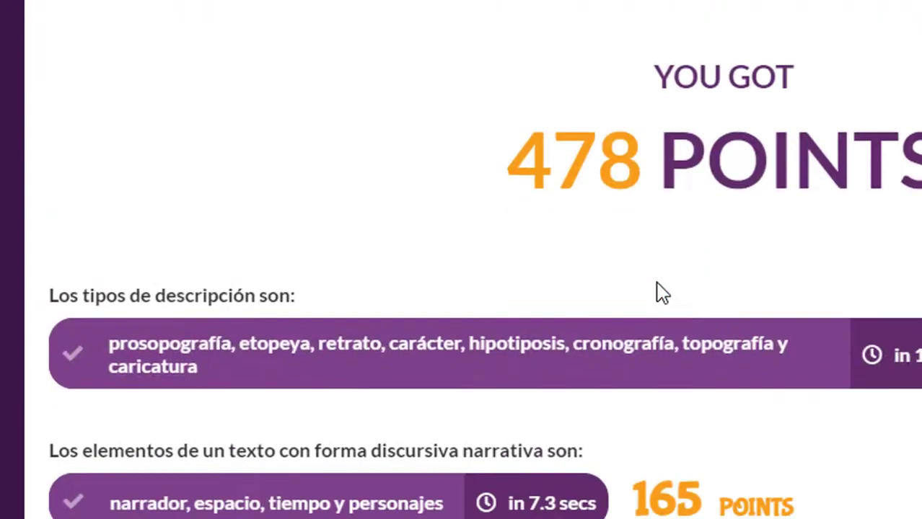
scroll(645, 266, down, 3)
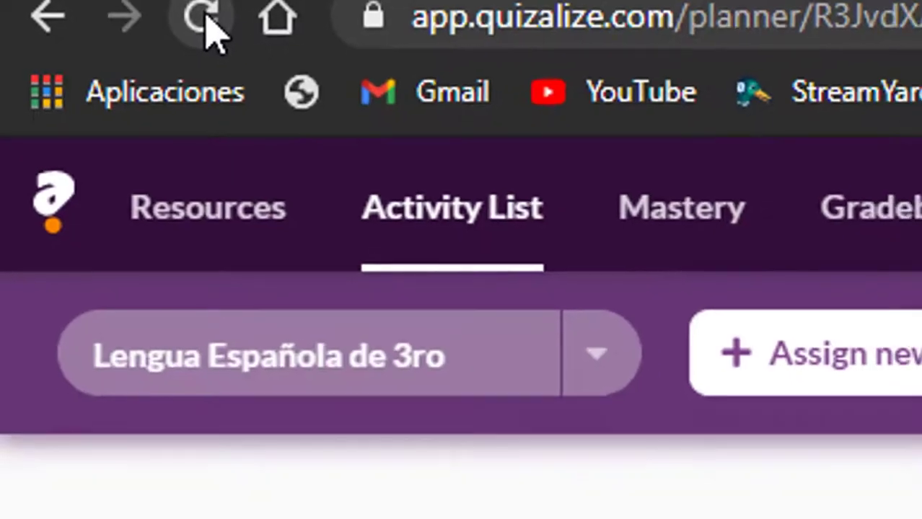
Step: Switch to the teacher's Chrome browser, reload the activity list of Lengua Española de 3ro and analyze the Niveles de la lengua results
click(207, 17)
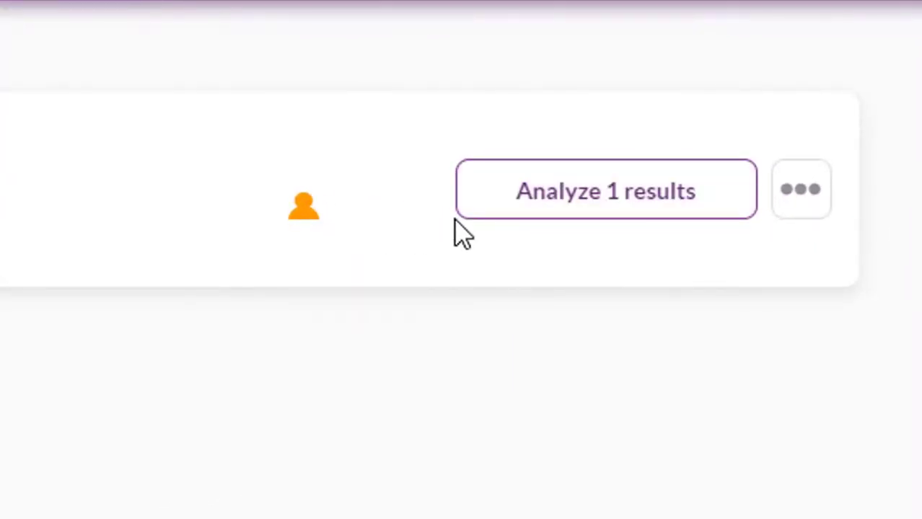
click(602, 206)
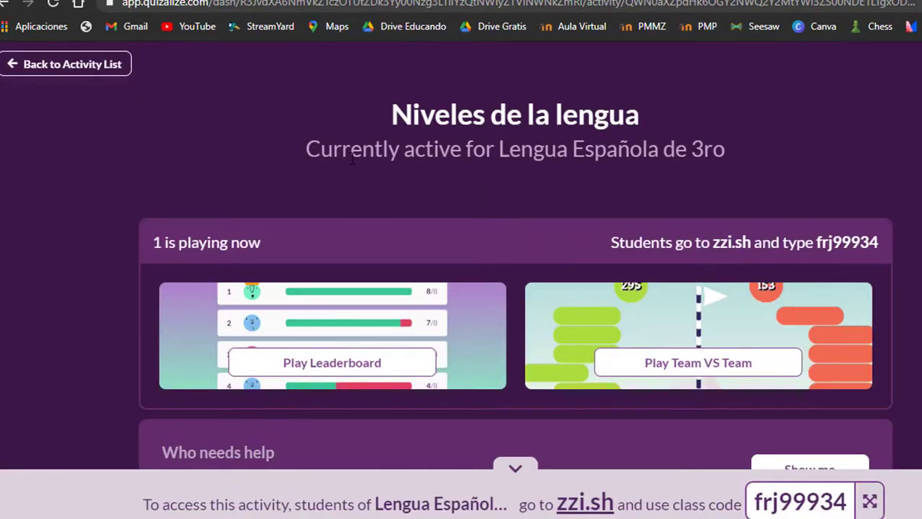
scroll(360, 164, down, 4)
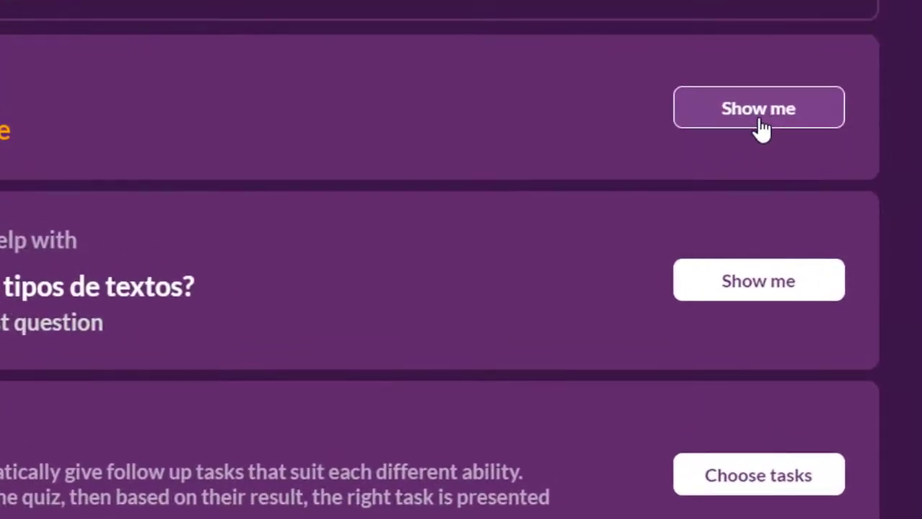
Step: Examine the results of the student who needs help and the results table, then return to the activity overview
click(761, 121)
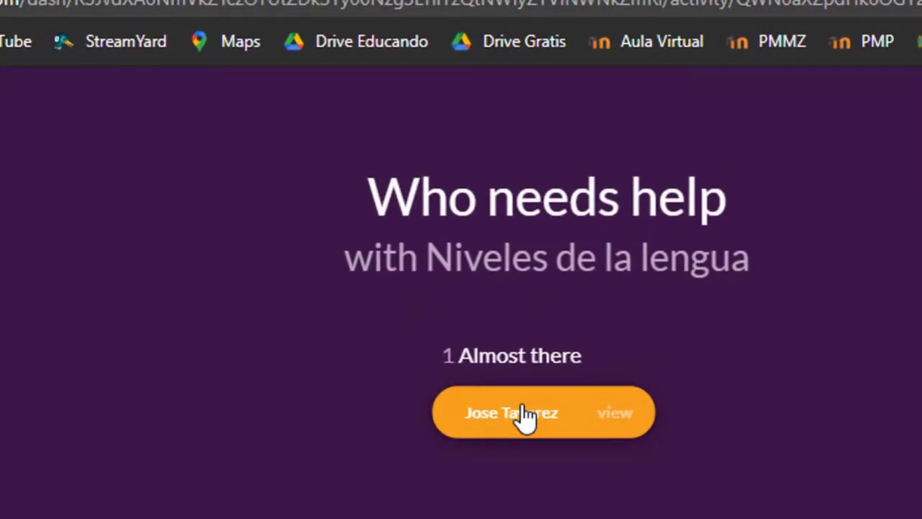
click(524, 417)
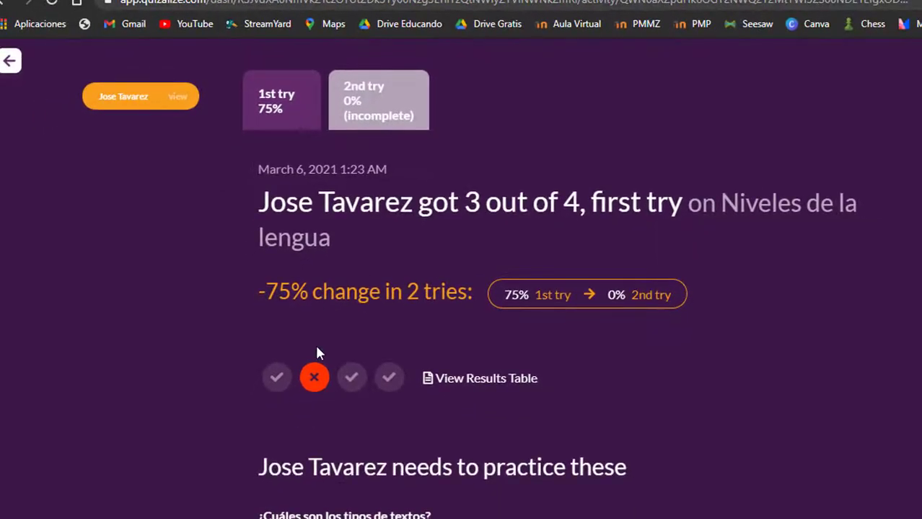
scroll(318, 353, down, 1)
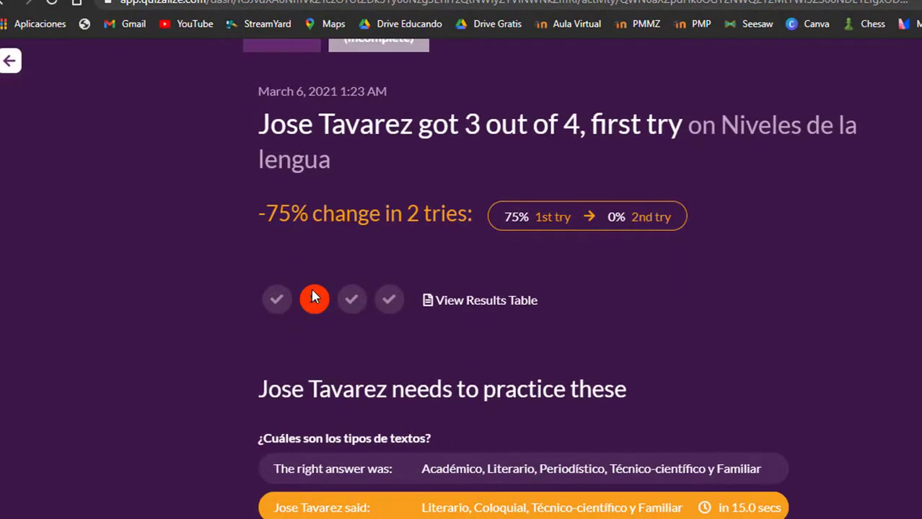
click(482, 302)
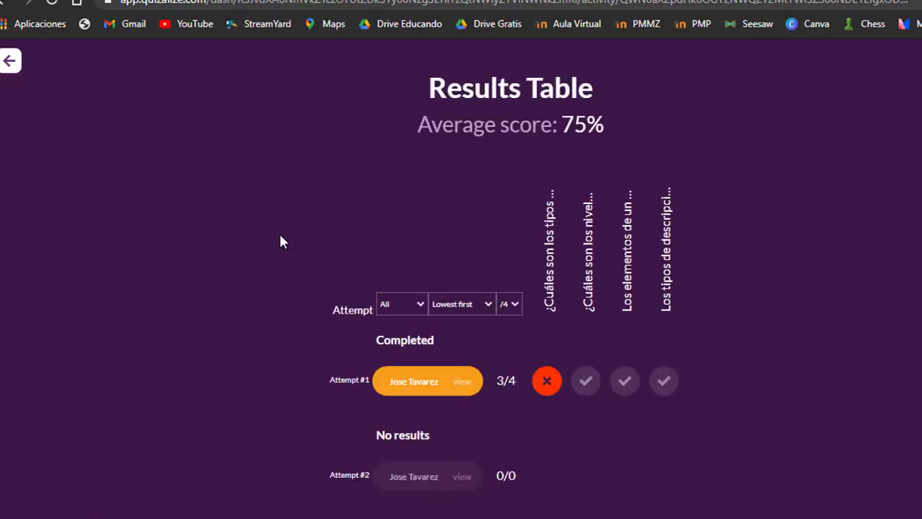
click(11, 63)
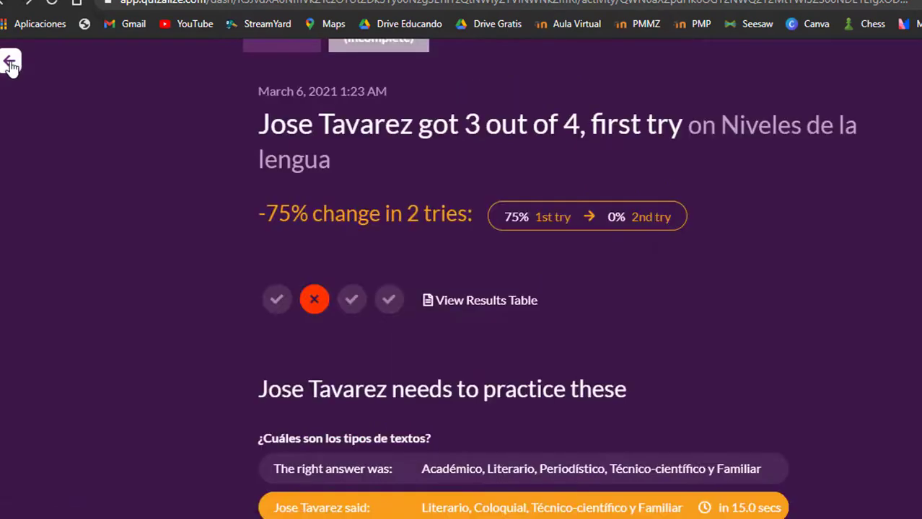
click(11, 63)
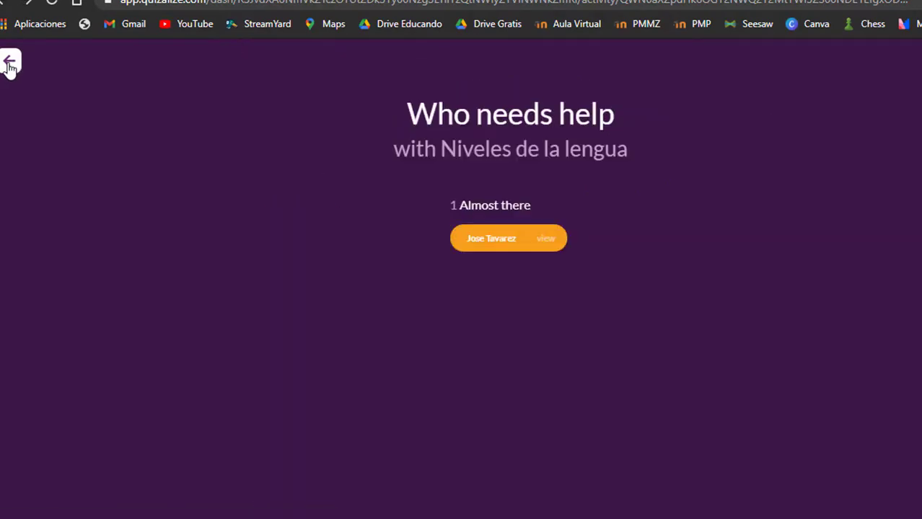
click(10, 64)
Step: Look over the leaderboard and team game options of Niveles de la lengua, then return to the activity list
scroll(503, 220, up, 4)
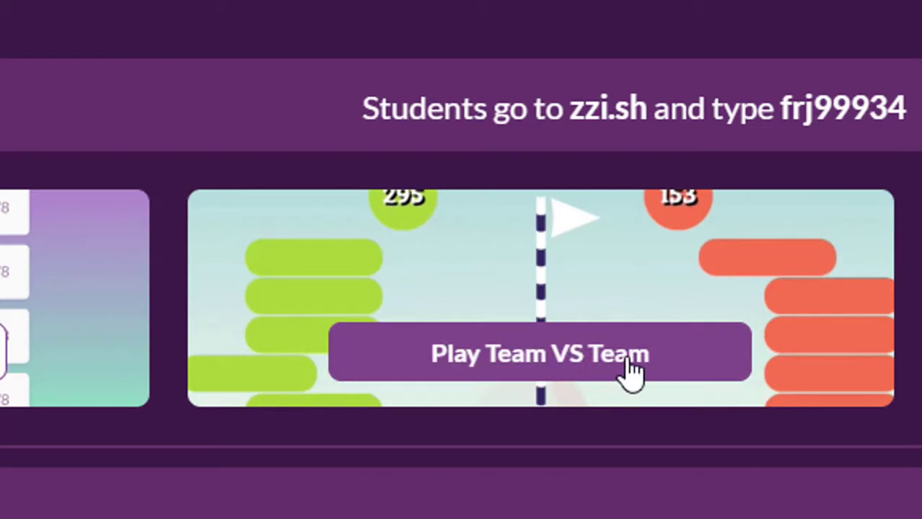
scroll(596, 351, down, 2)
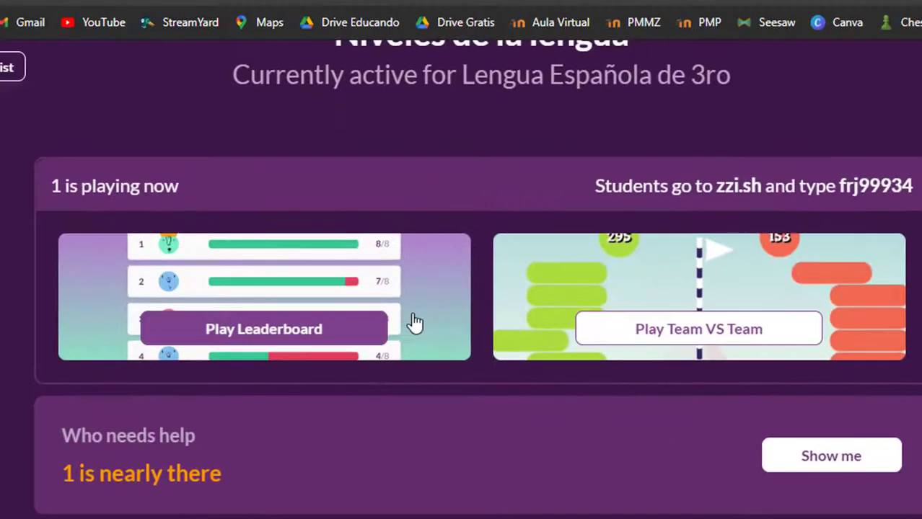
click(3, 38)
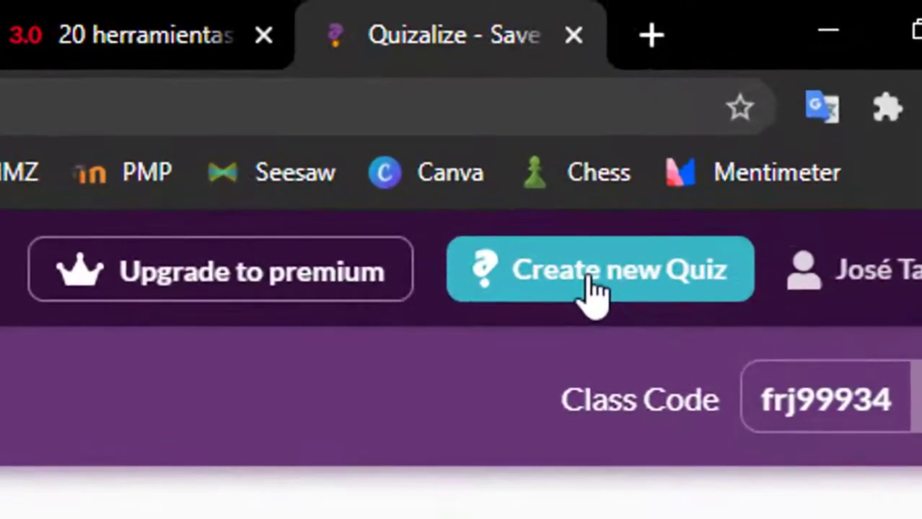
Step: Create a new quiz and upload the image maxresdefault (1) as its cover picture
click(804, 98)
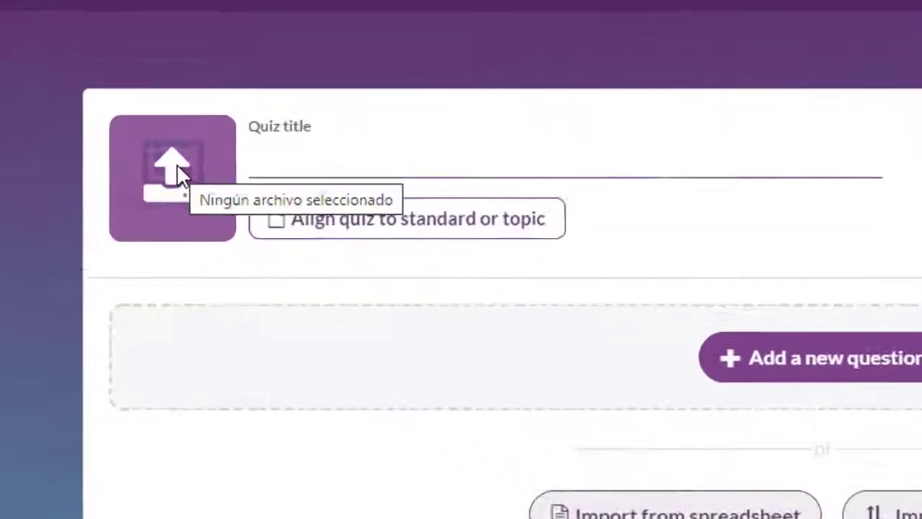
click(228, 153)
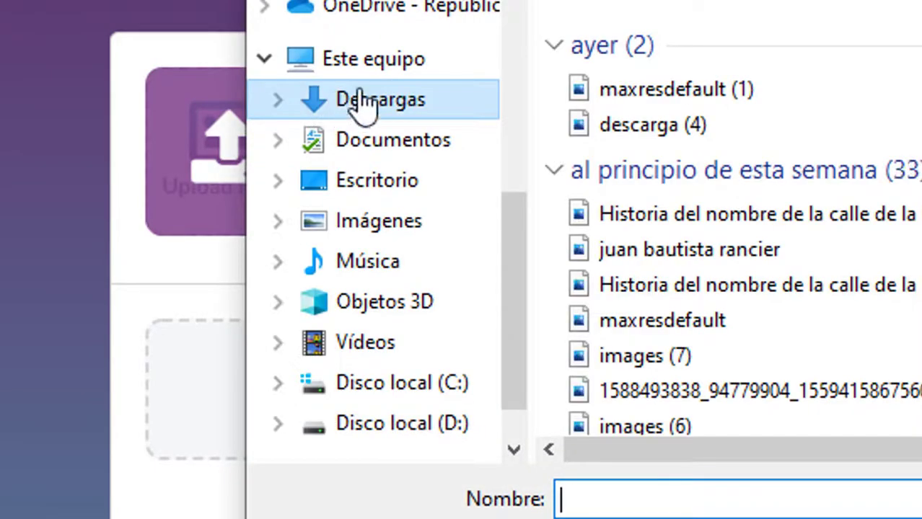
double_click(649, 92)
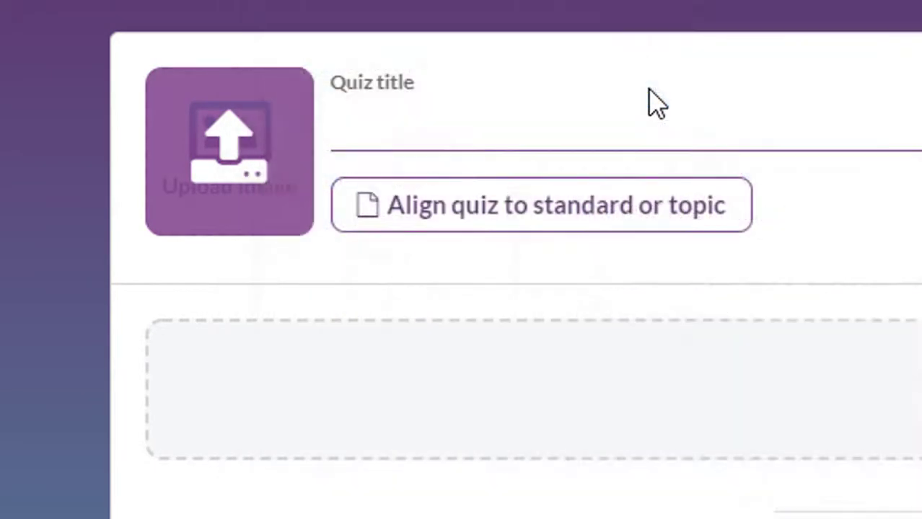
Step: Title the quiz "Las vocales"
click(415, 127)
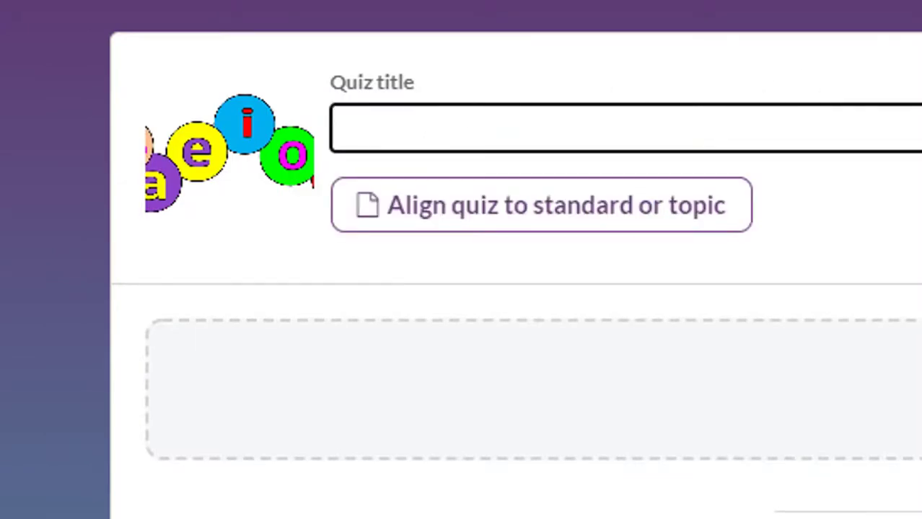
text(Las )
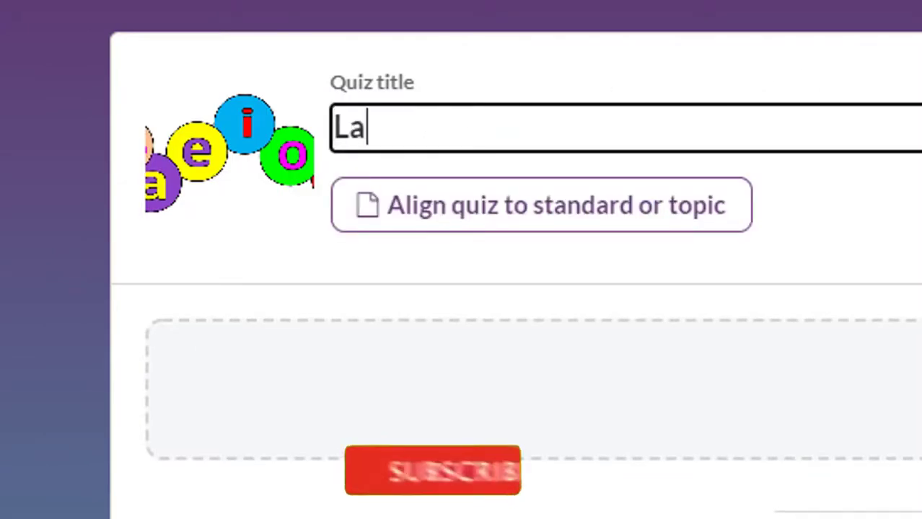
text(vocales)
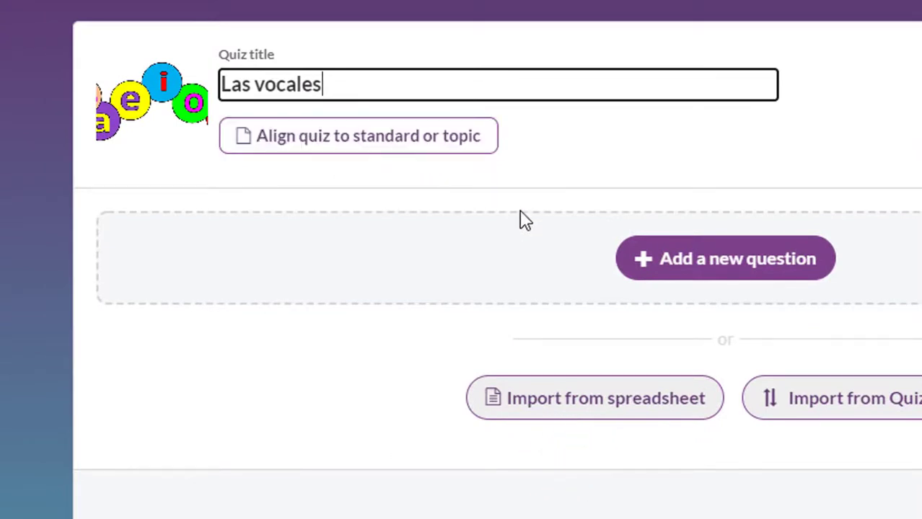
Step: Add a first question reading "Es una vocal cerrada" with "u" as its correct answer
click(763, 261)
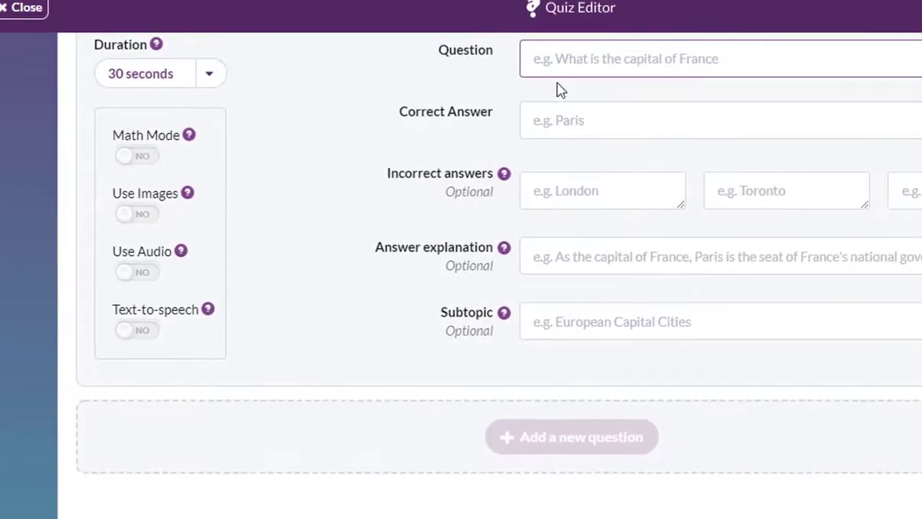
scroll(590, 81, up, 2)
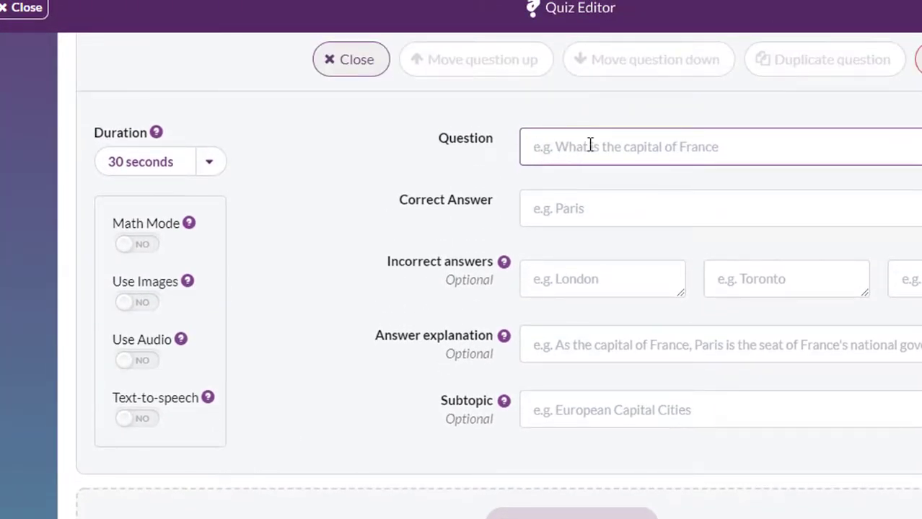
text(Es una vocal cerrada)
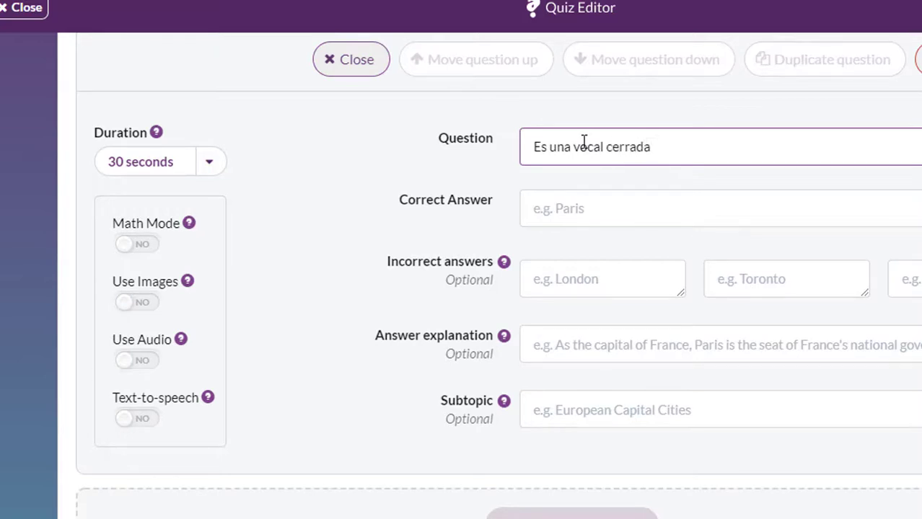
click(571, 212)
text(u)
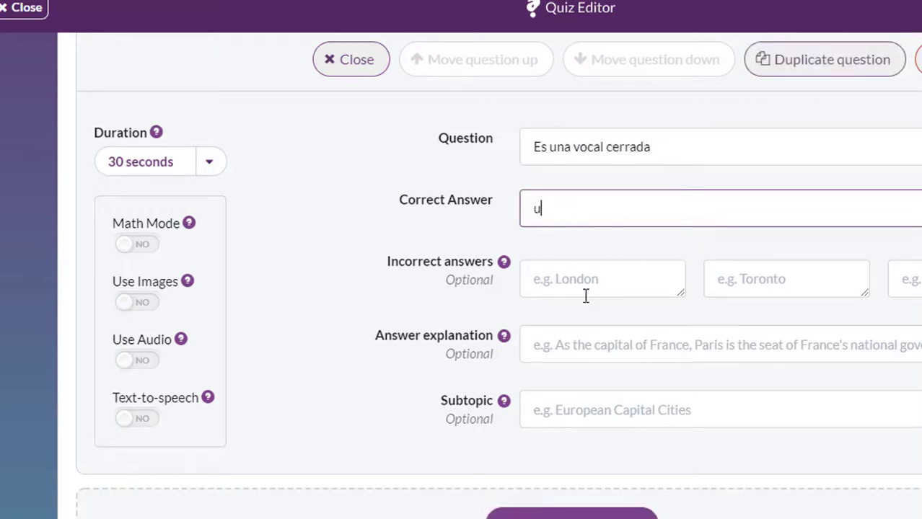
Step: Give the question the incorrect answers "a", "e" and "o" and the answer explanation "Cuando la pronuncio mi boca no abre"
click(571, 285)
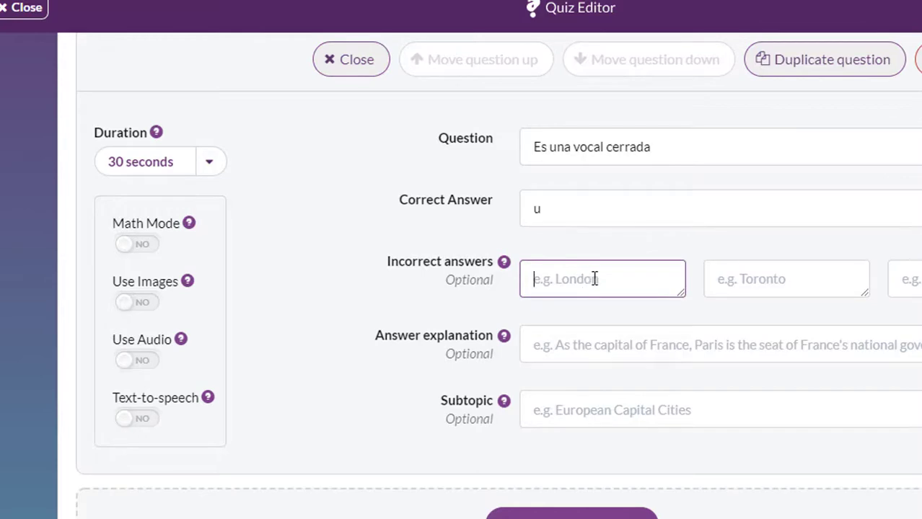
text(a)
click(723, 277)
text(e)
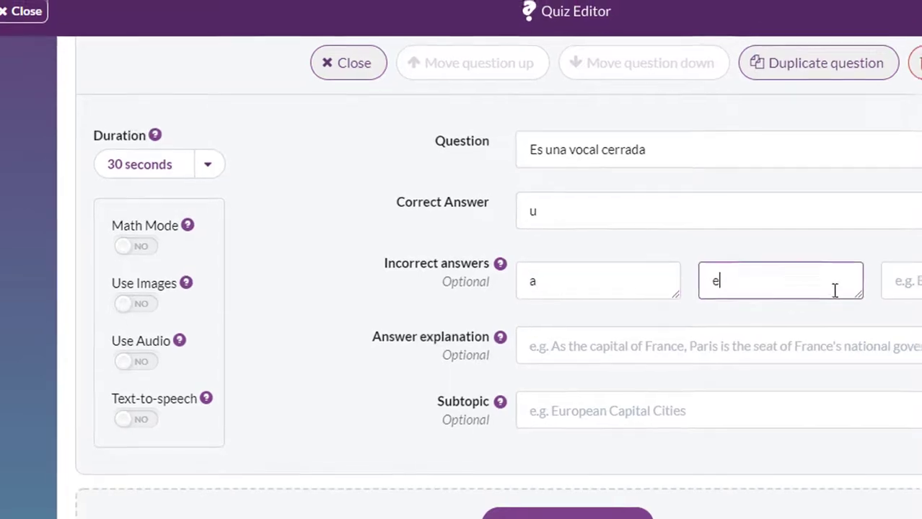
click(896, 278)
text(o)
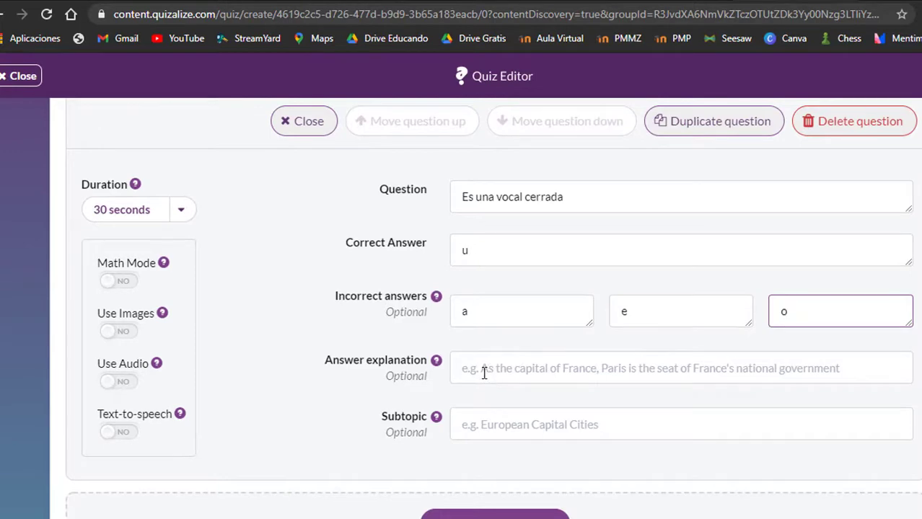
click(457, 370)
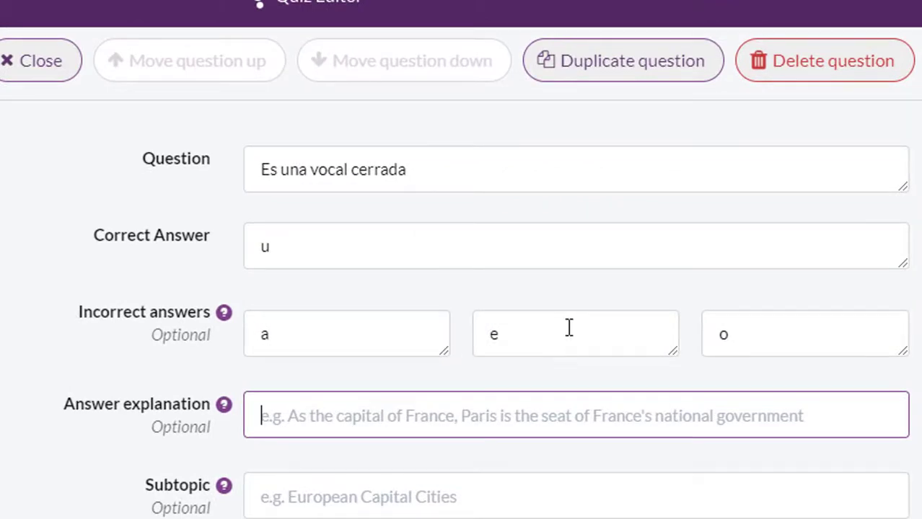
text(Cuando l)
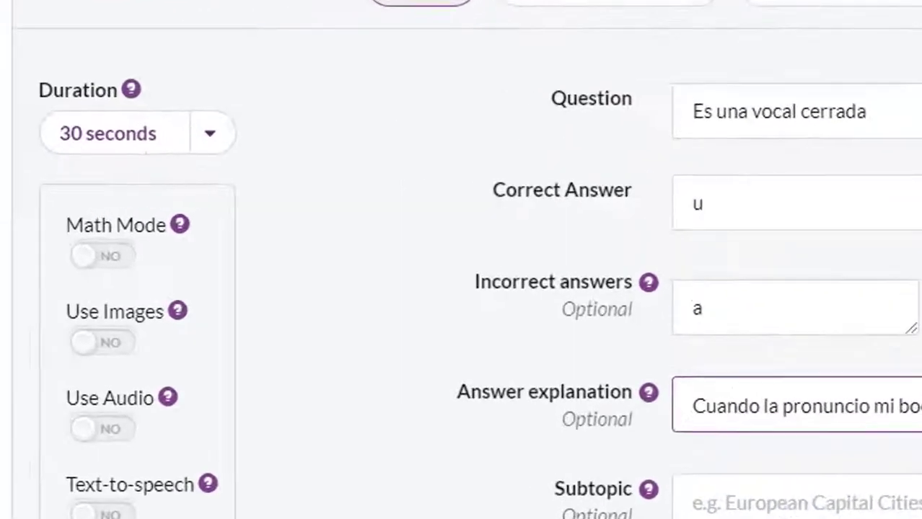
Step: Look through the duration choices for the question and close the list without picking a different one
click(210, 133)
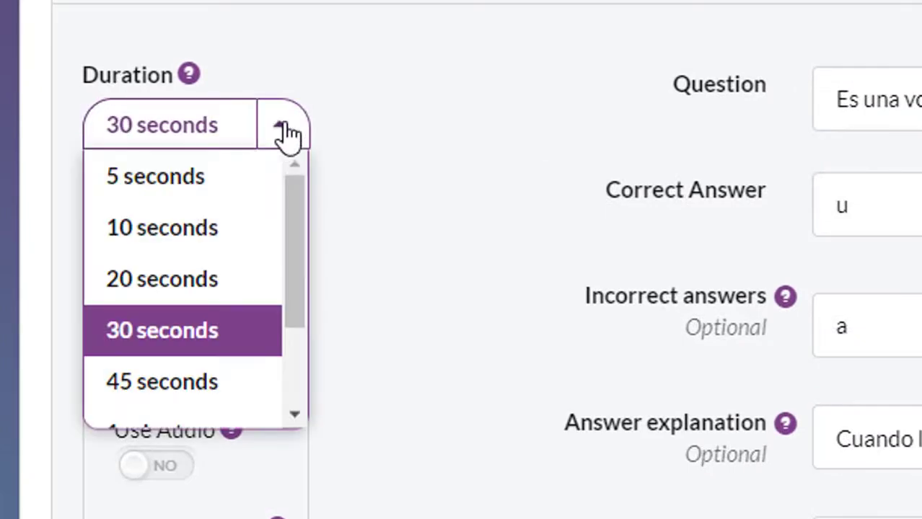
scroll(245, 245, down, 2)
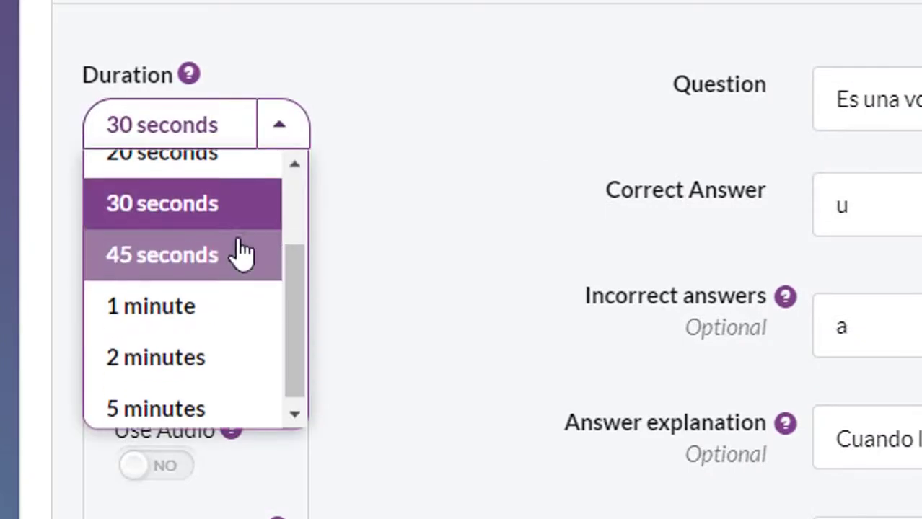
scroll(224, 288, down, 5)
scroll(216, 274, up, 5)
scroll(225, 258, down, 1)
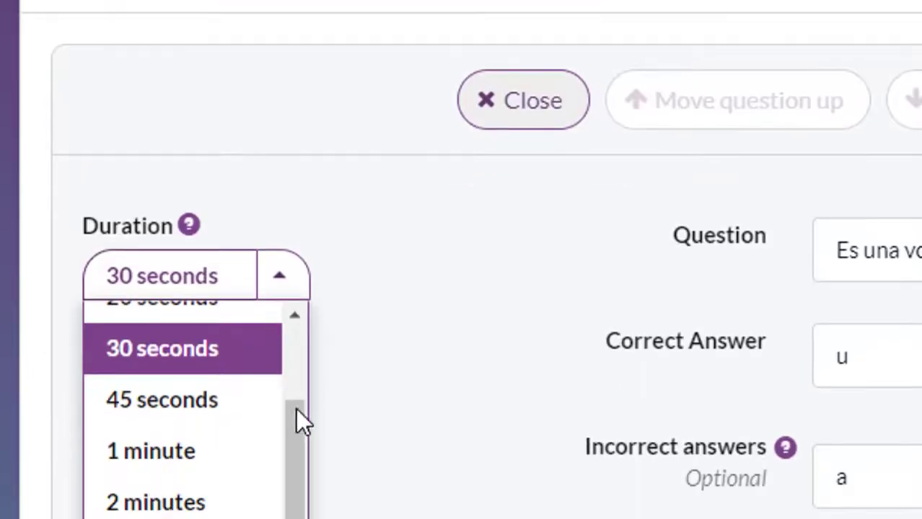
drag(297, 408, 215, 241)
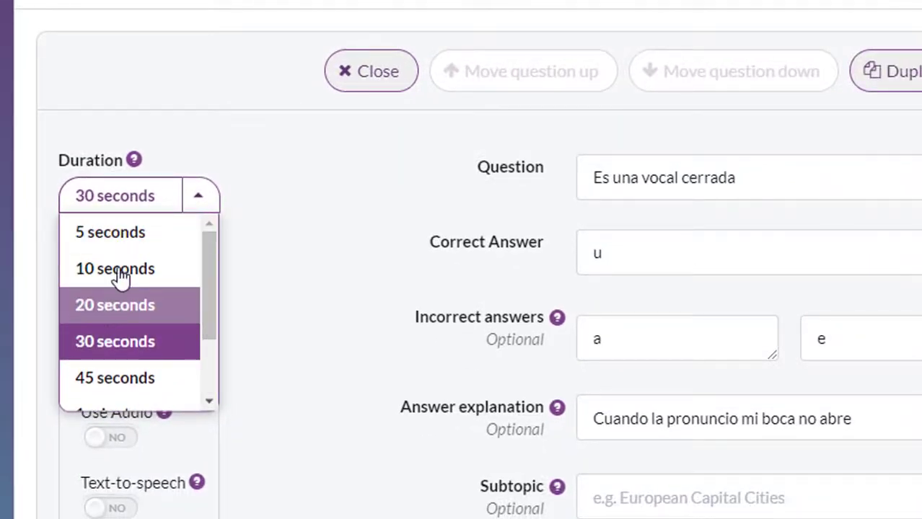
click(249, 274)
scroll(512, 195, down, 2)
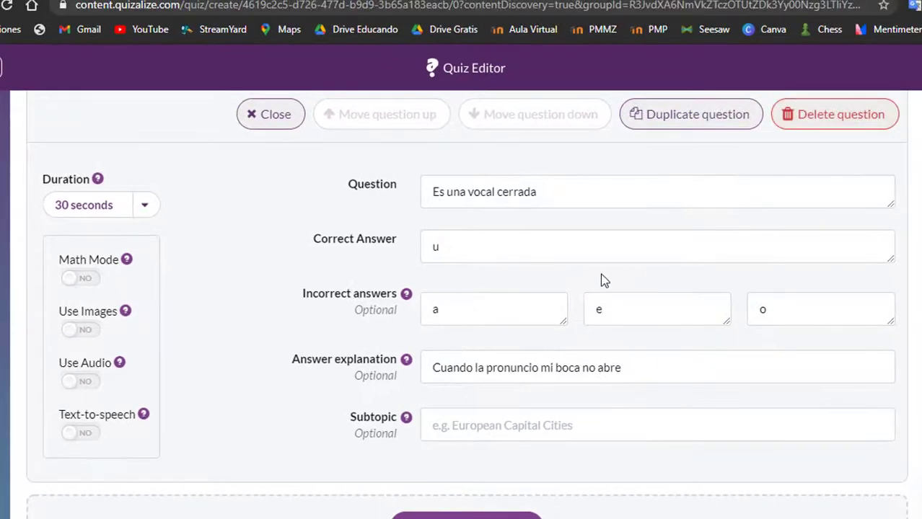
Step: Add a second question reading "Es una vocal abierta" with "a" as its correct answer
scroll(599, 274, up, 2)
scroll(460, 287, down, 1)
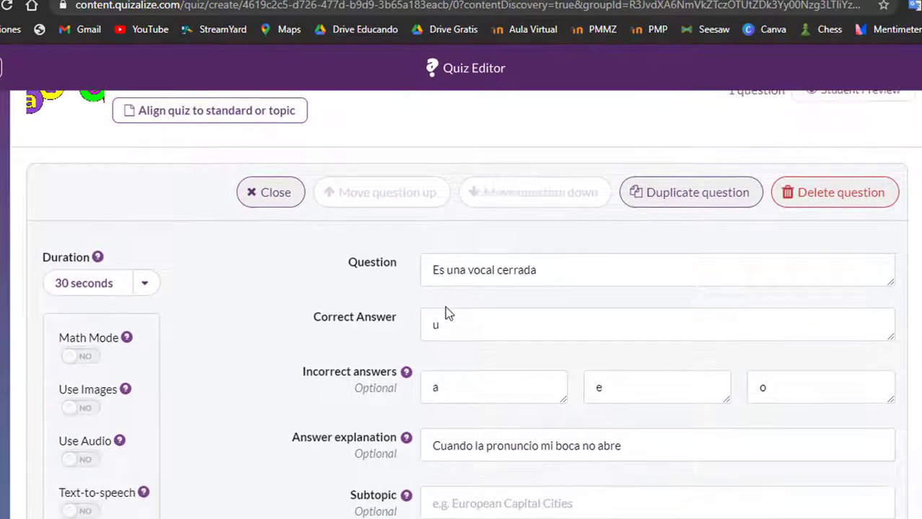
scroll(452, 316, down, 3)
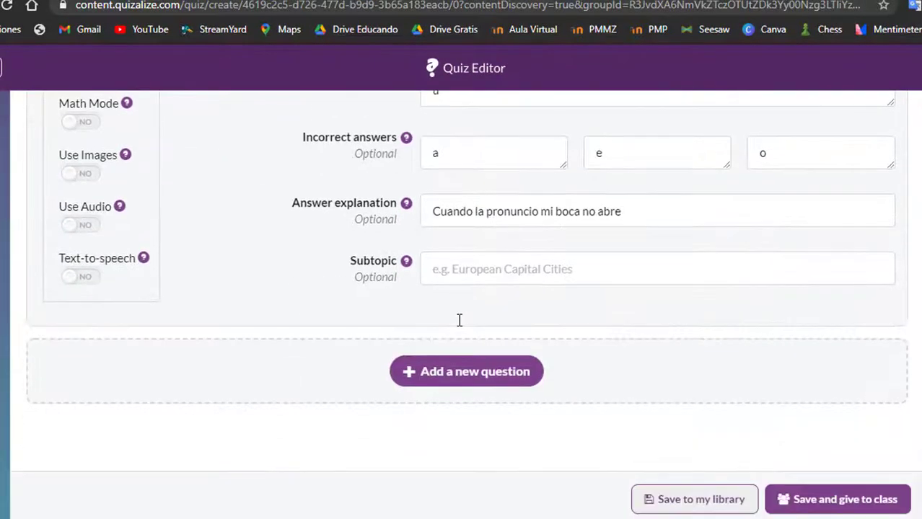
click(468, 376)
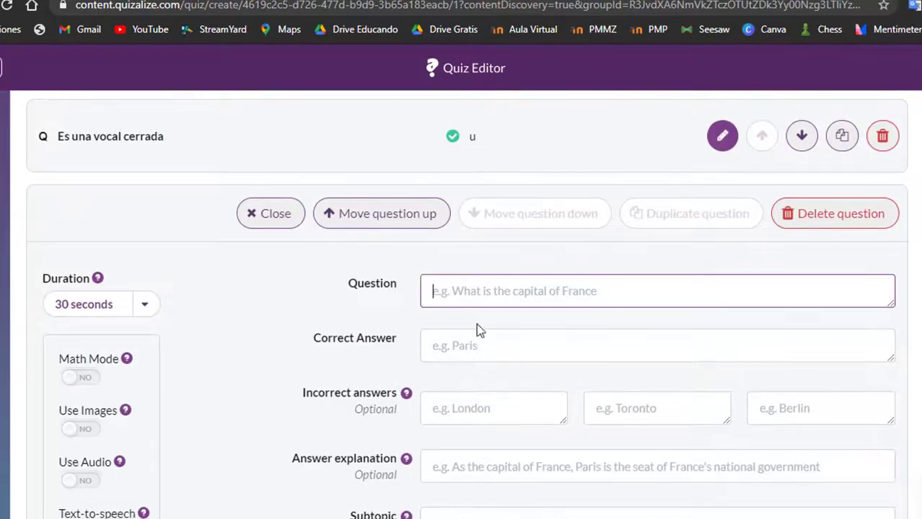
scroll(470, 317, down, 1)
text(Es una vocal )
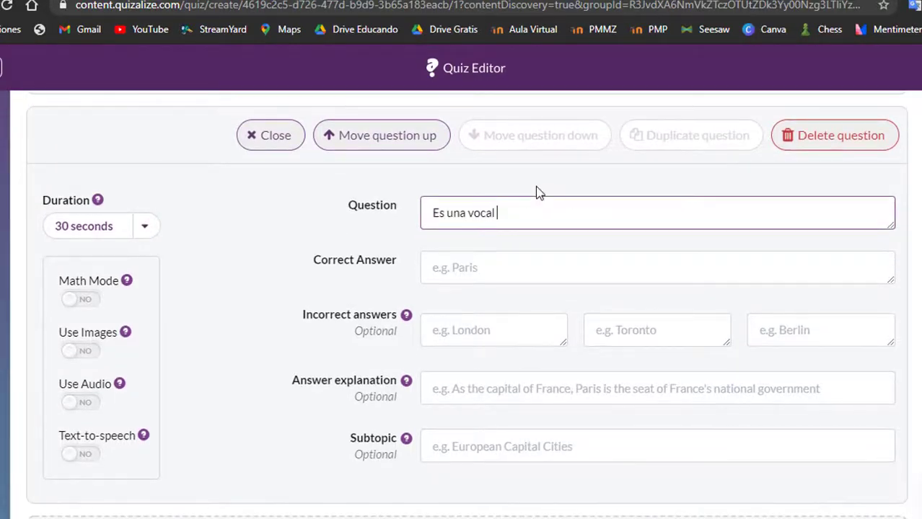
text(abierta)
click(541, 259)
text(a)
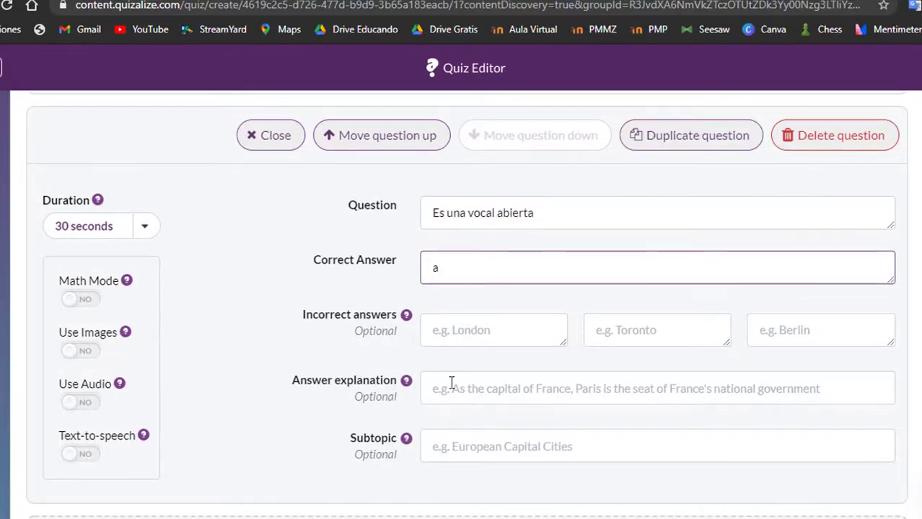
Step: Give the second question the incorrect answers "u", "i" and "u" and the answer explanation "La boca abre al pronunciarla"
key(Tab)
text(u)
key(Tab)
text(i)
click(754, 330)
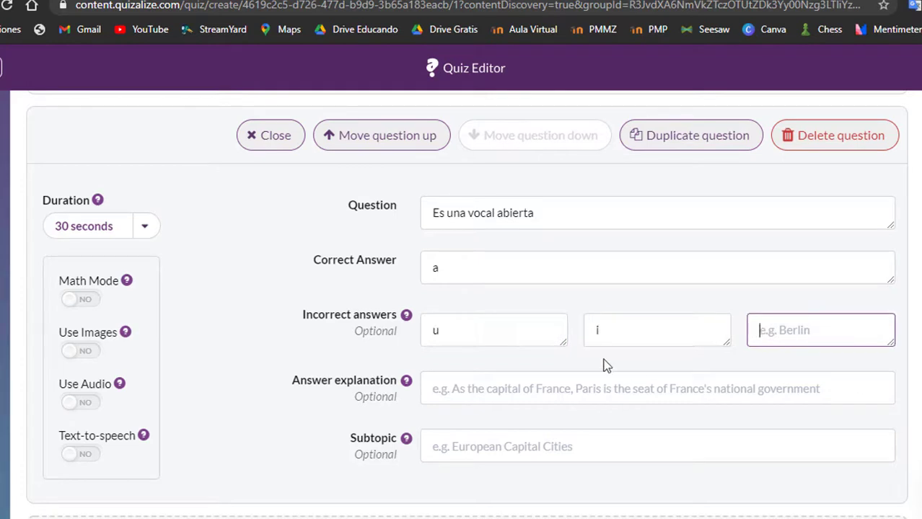
text(u)
click(440, 389)
text(La boca abre al pronunciarla)
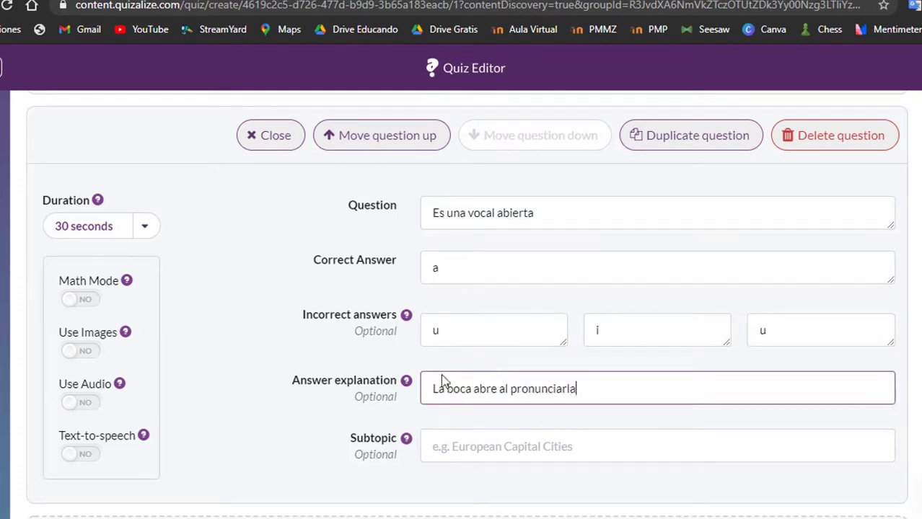
Step: Save the quiz and assign it to the class Lengua Española de 3ro as a play-in-class activity
scroll(441, 380, down, 3)
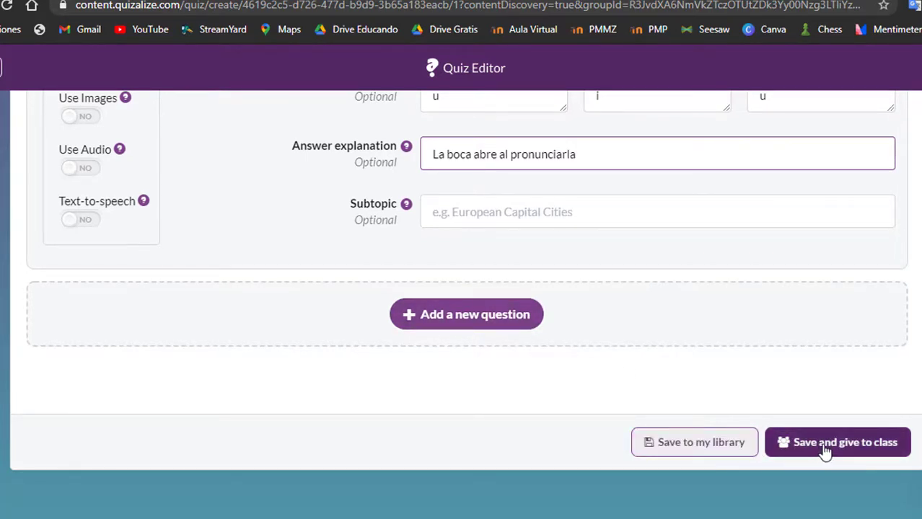
scroll(640, 333, up, 10)
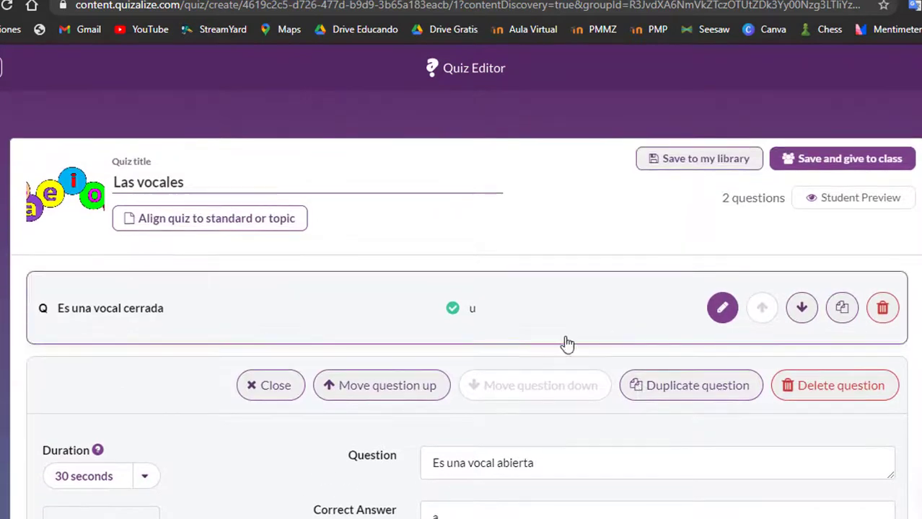
click(844, 165)
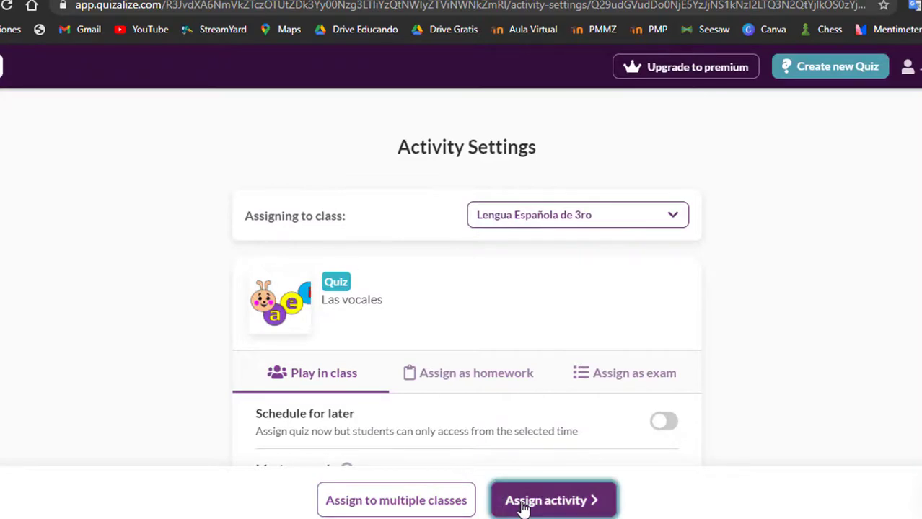
click(577, 224)
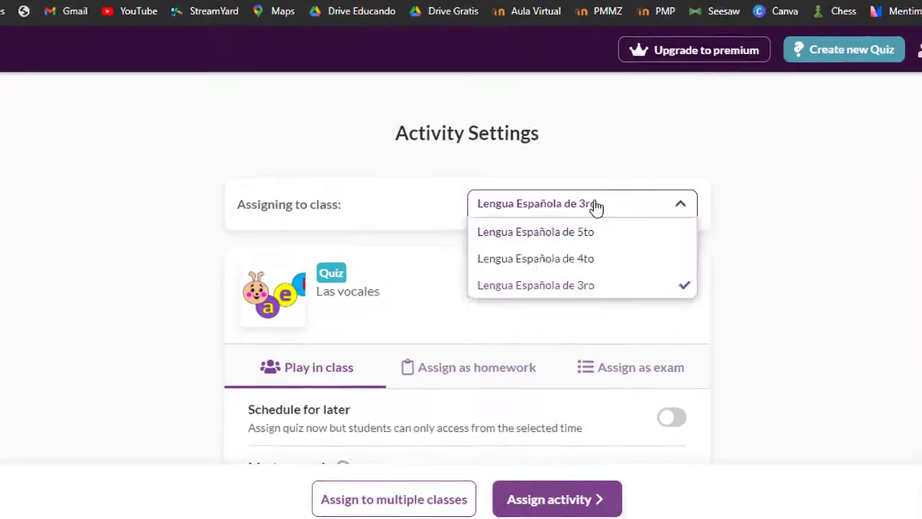
click(614, 58)
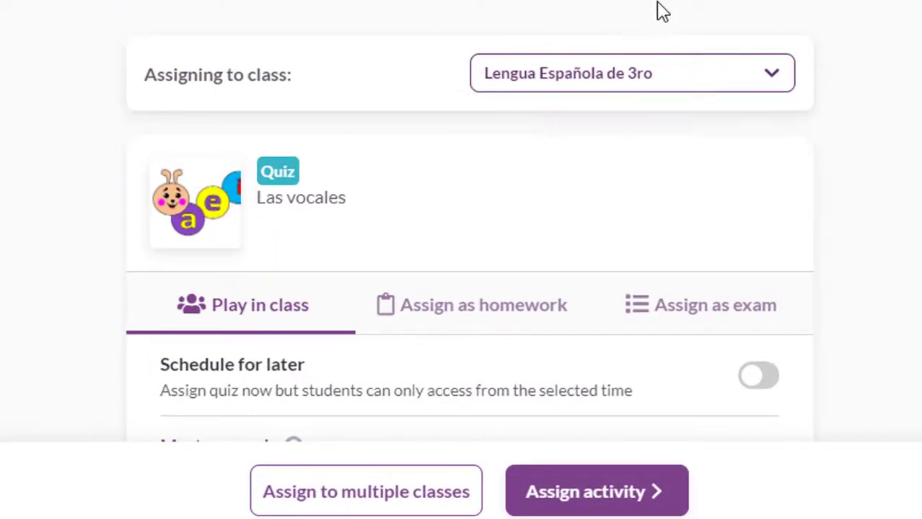
click(614, 495)
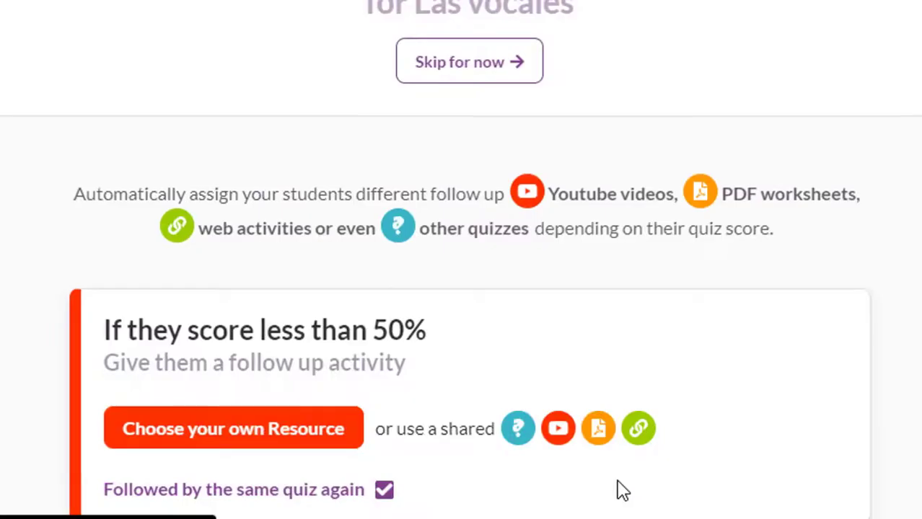
Step: Switch to the student's Edge browser and look over the newly assigned Las vocales activity and the completed activities
click(55, 18)
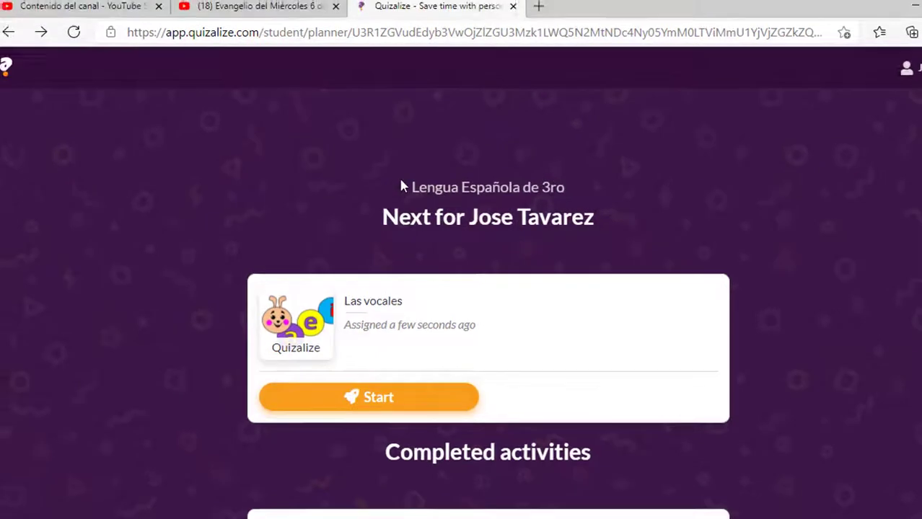
scroll(425, 241, down, 3)
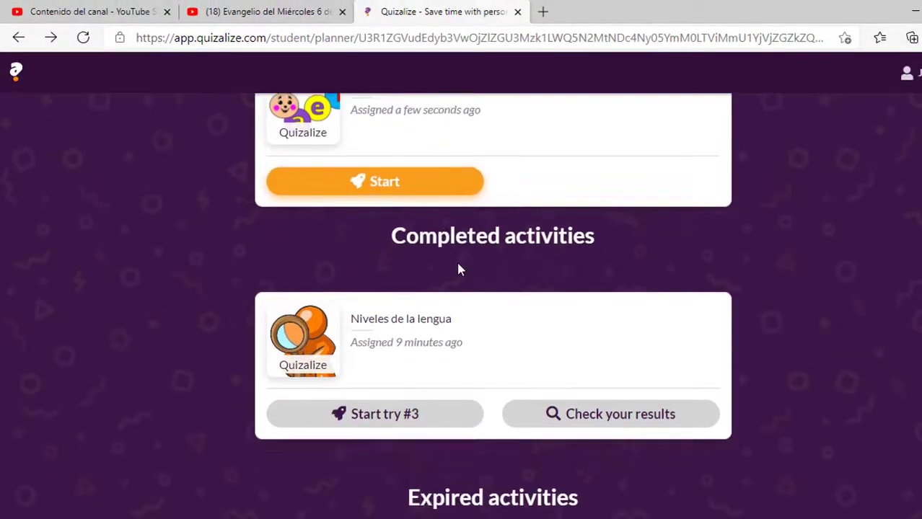
scroll(458, 269, up, 3)
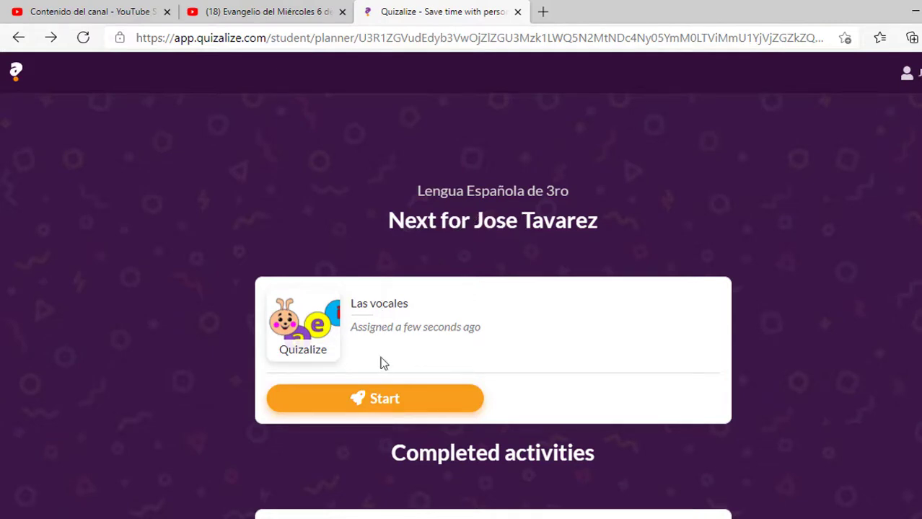
scroll(401, 398, down, 3)
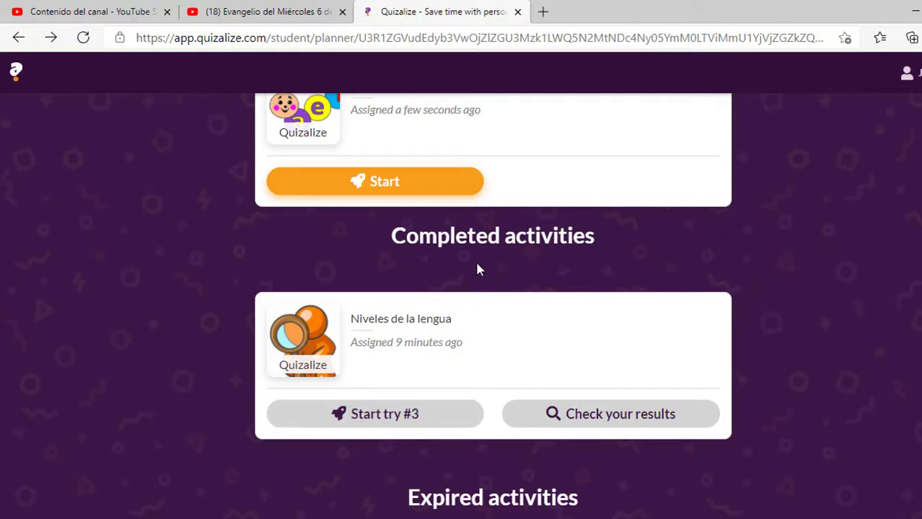
scroll(481, 257, up, 2)
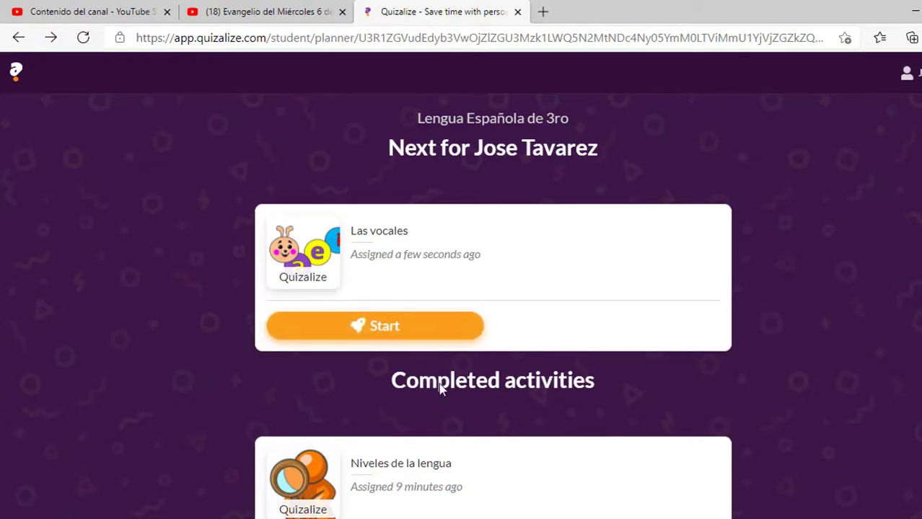
Step: Review the student's assigned and completed activities, then switch to the teacher's Chrome browser and view the class Gradebook
scroll(441, 388, down, 2)
scroll(432, 388, up, 1)
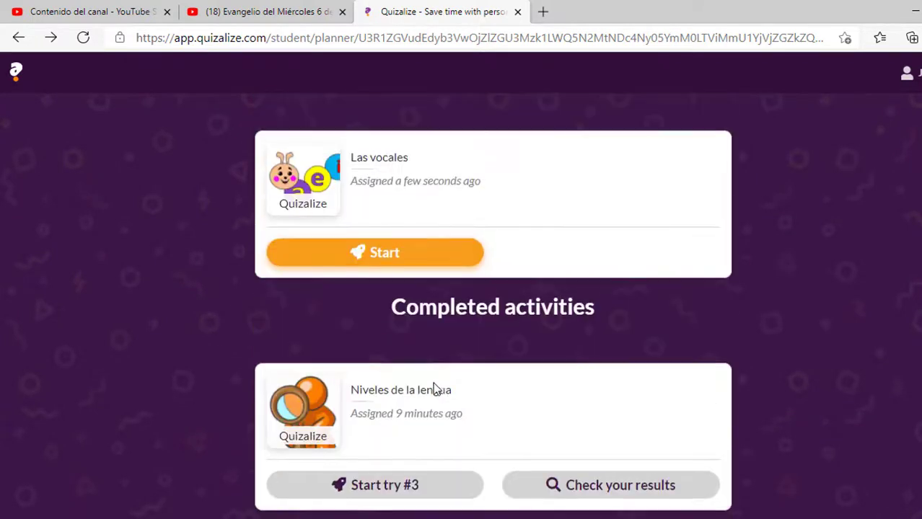
scroll(422, 357, up, 1)
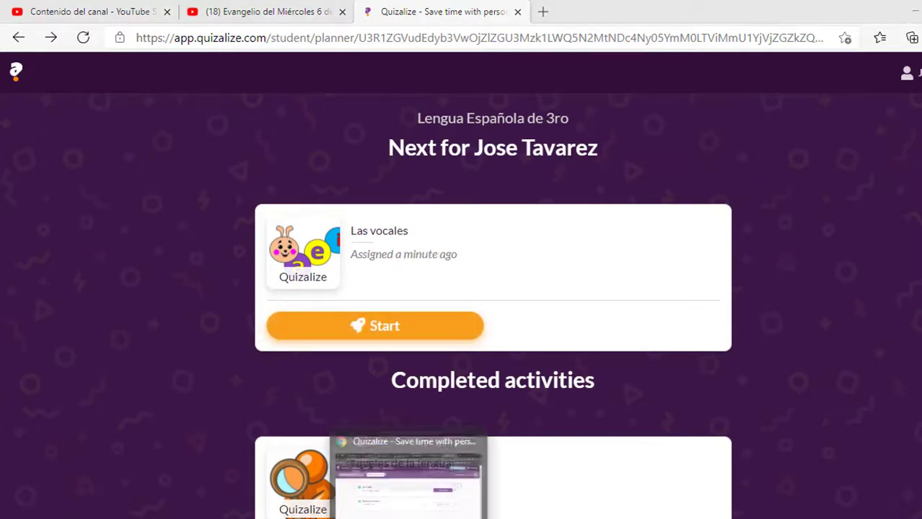
click(371, 487)
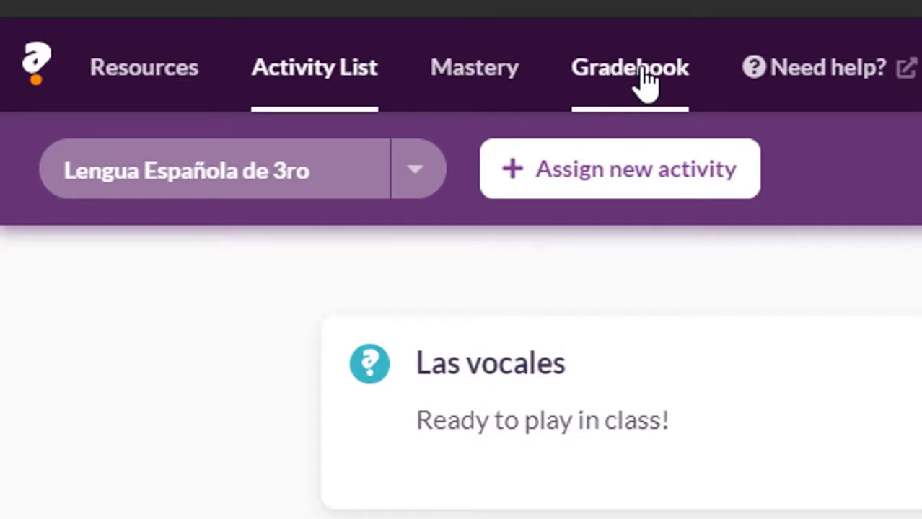
click(641, 71)
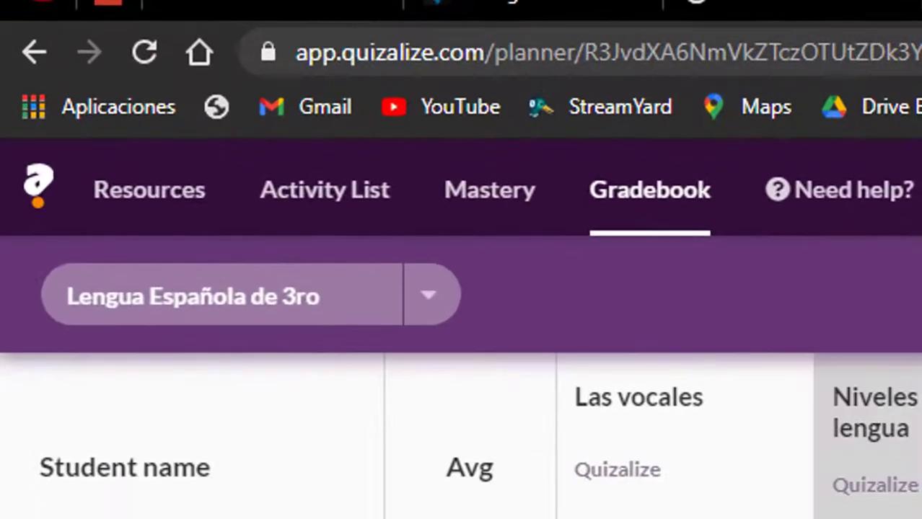
Step: Launch the Las vocales activity from the Activity List as a Leaderboard game and copy its class code
click(303, 196)
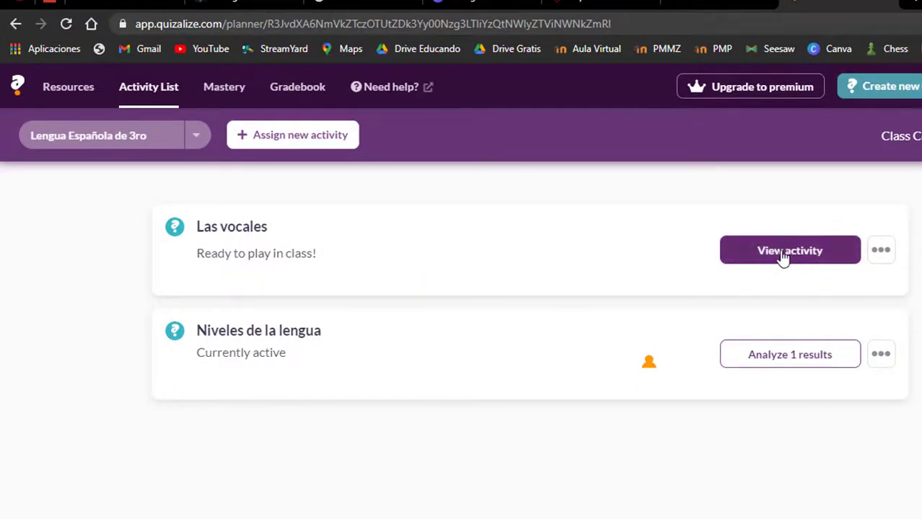
click(790, 252)
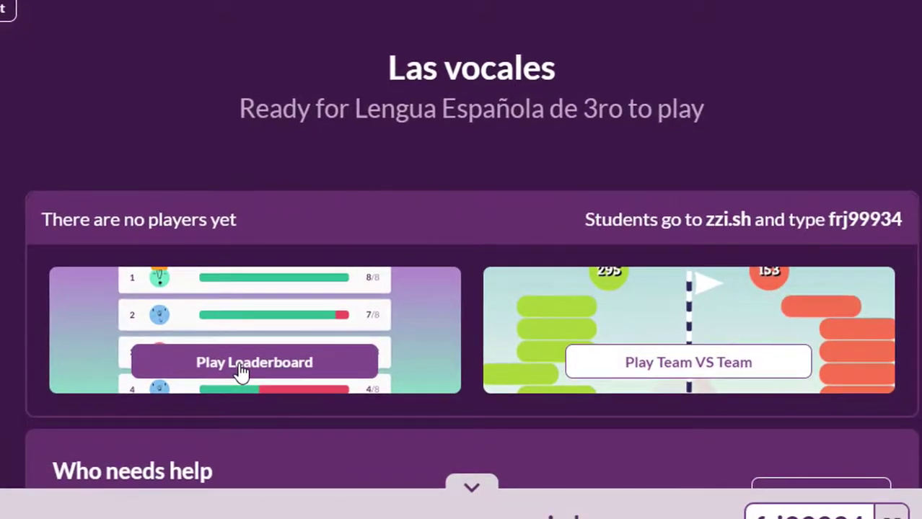
click(242, 369)
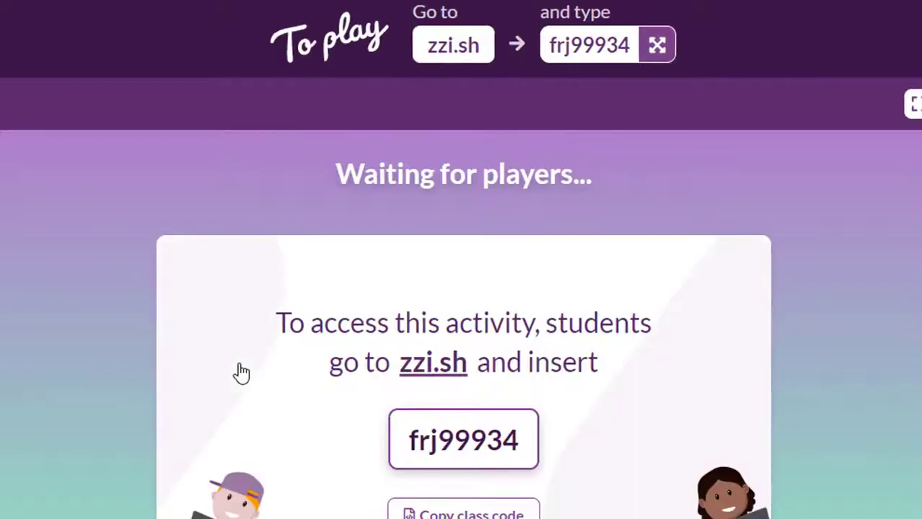
scroll(352, 301, down, 1)
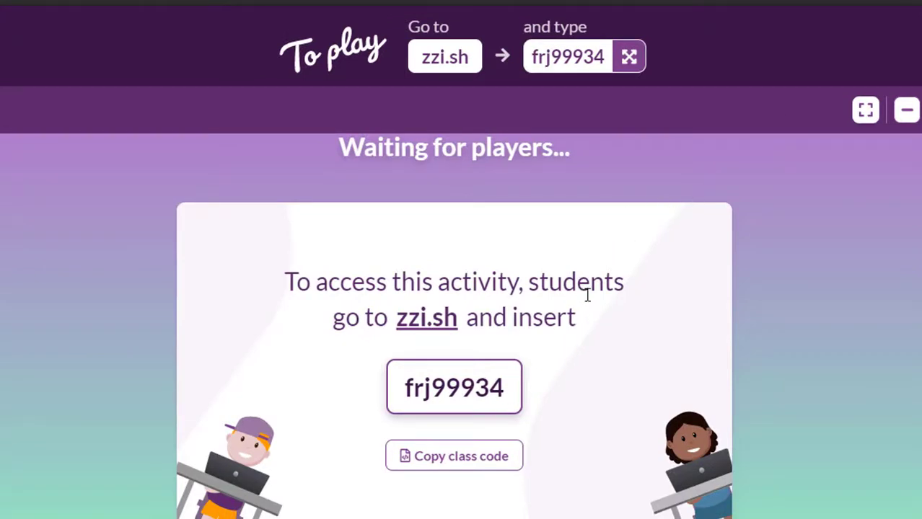
click(491, 447)
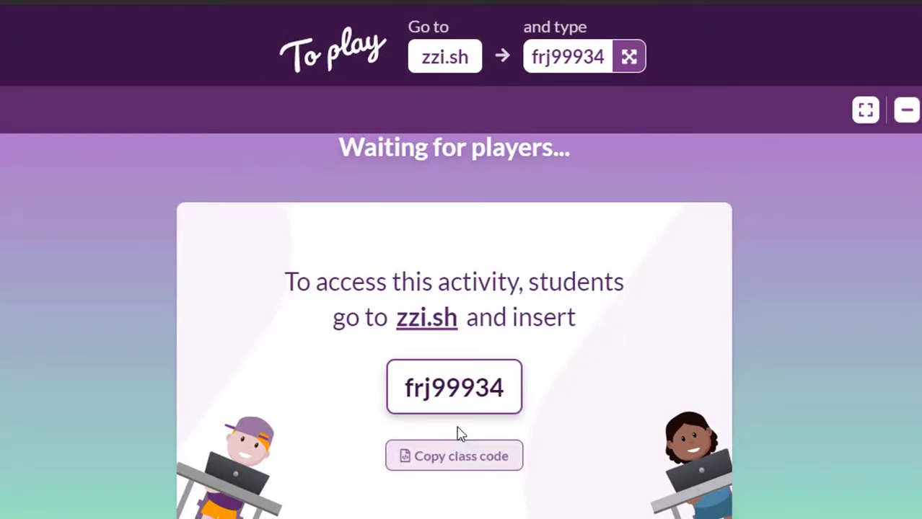